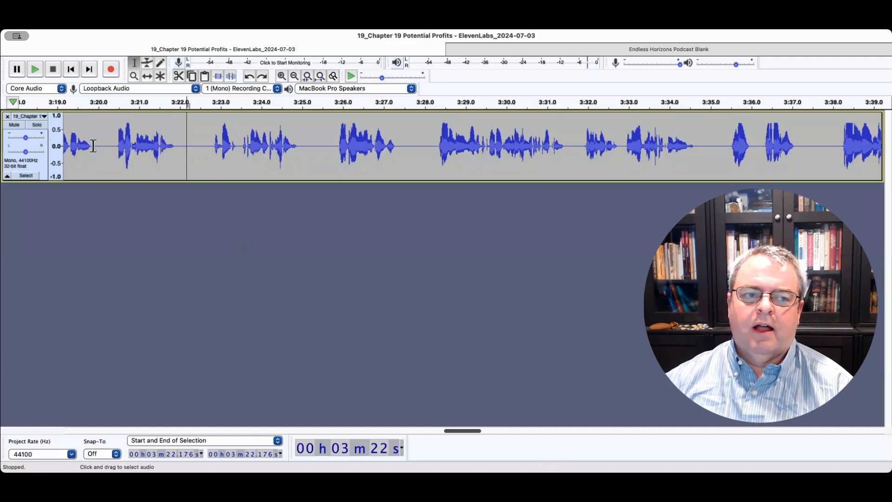
Play back the narration from about 3:20 to find overly long pauses.
left_click(108, 147)
left_click(35, 70)
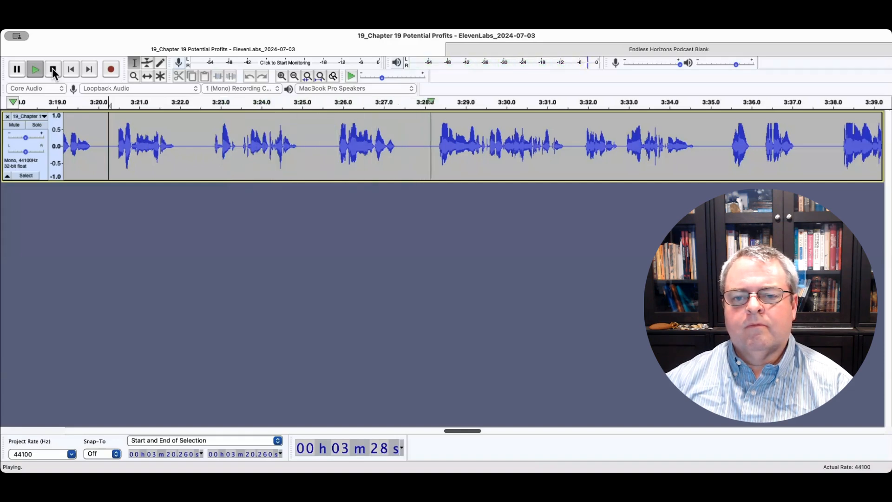
left_click(53, 70)
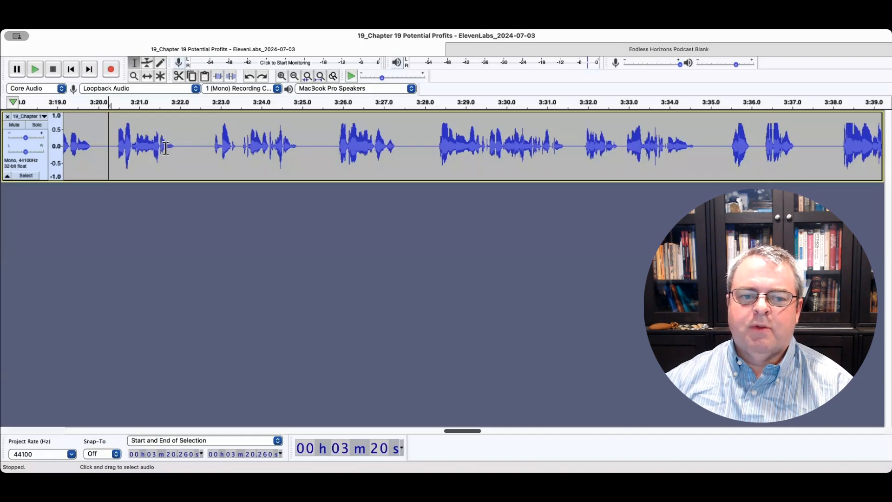
Delete the stretch of silence between about 3:22.0 and 3:22.7 to shorten the pause.
left_click(180, 146)
left_click_drag(180, 145, 207, 151)
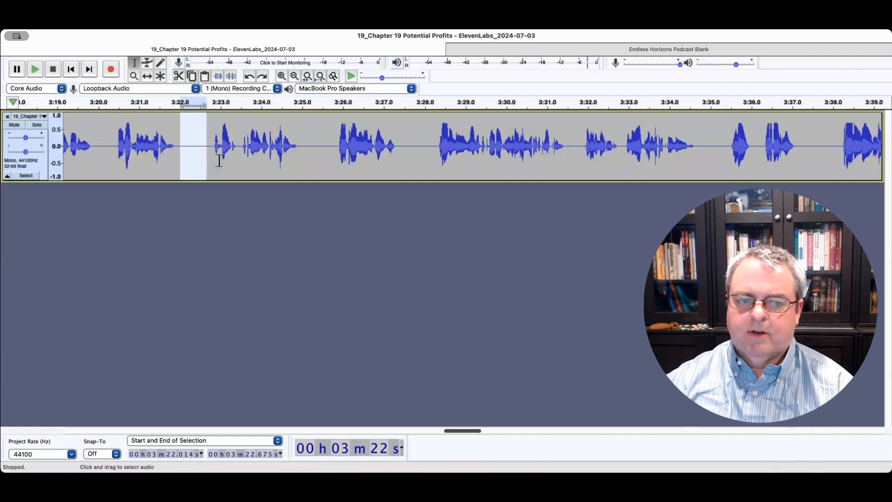
key("BackSpace")
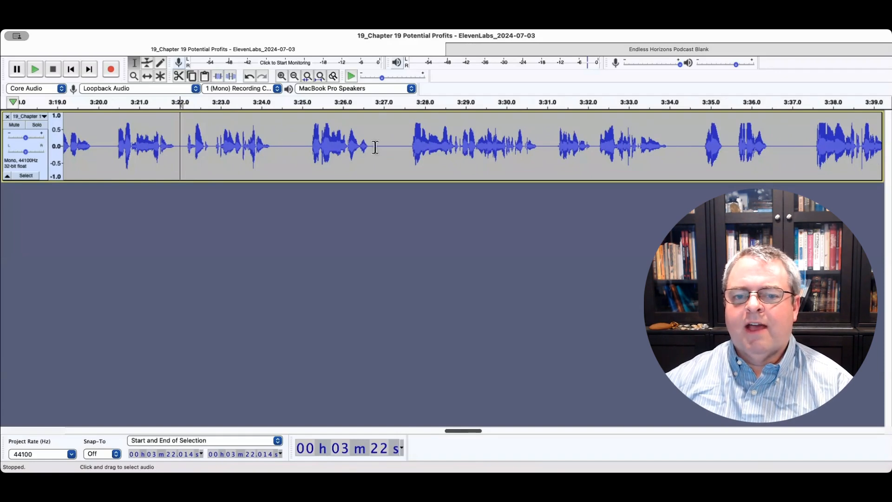
Listen from about 3:25, cut the silence between about 3:26.75 and 3:27.52, and replay the narration from about 3:20.
left_click(311, 161)
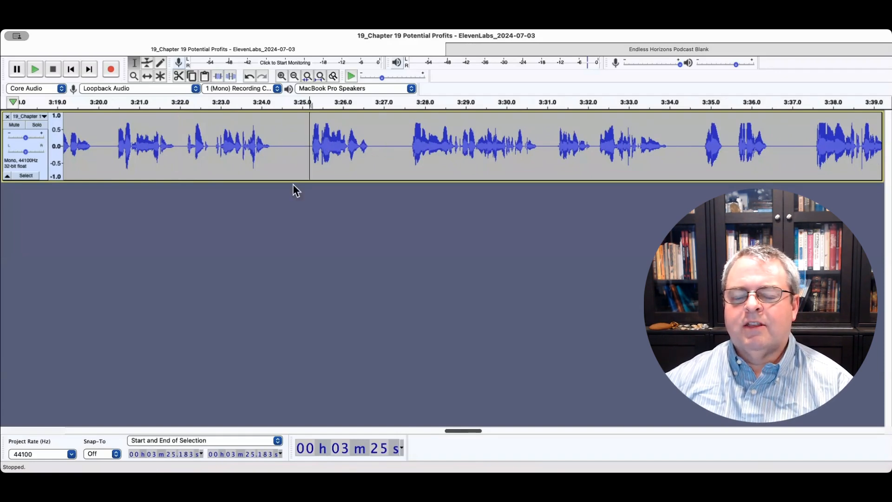
key("space")
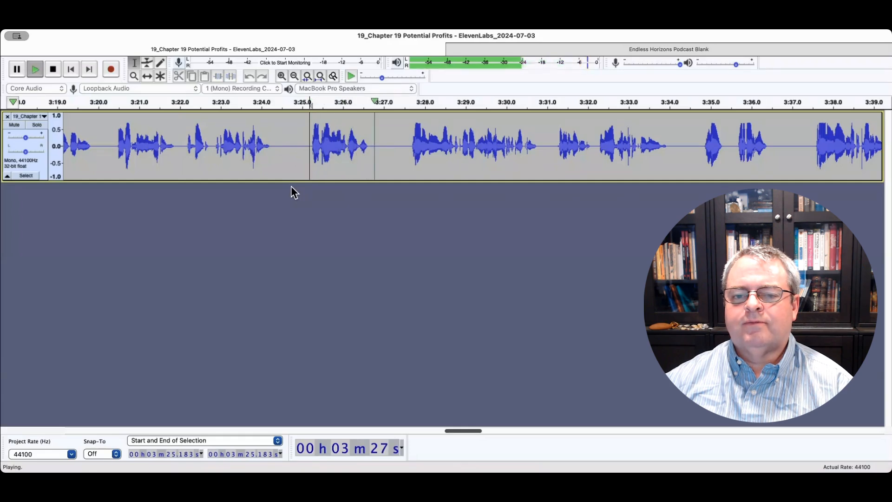
key("space")
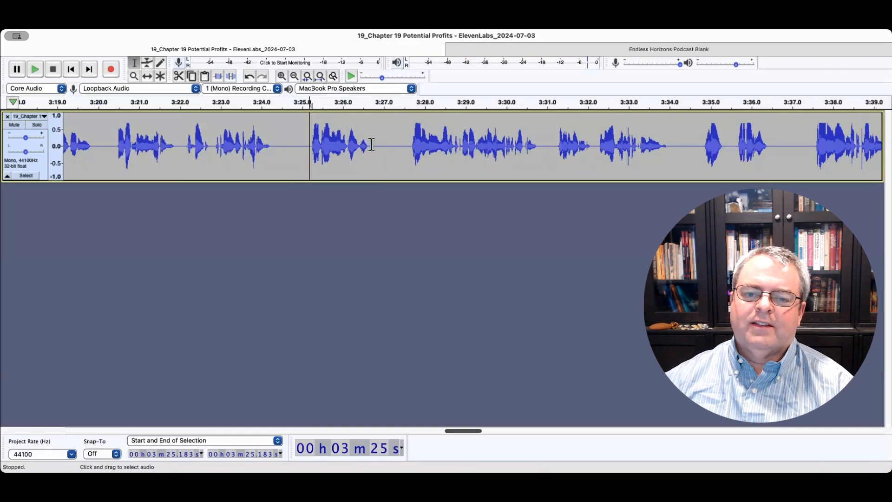
left_click_drag(373, 145, 404, 145)
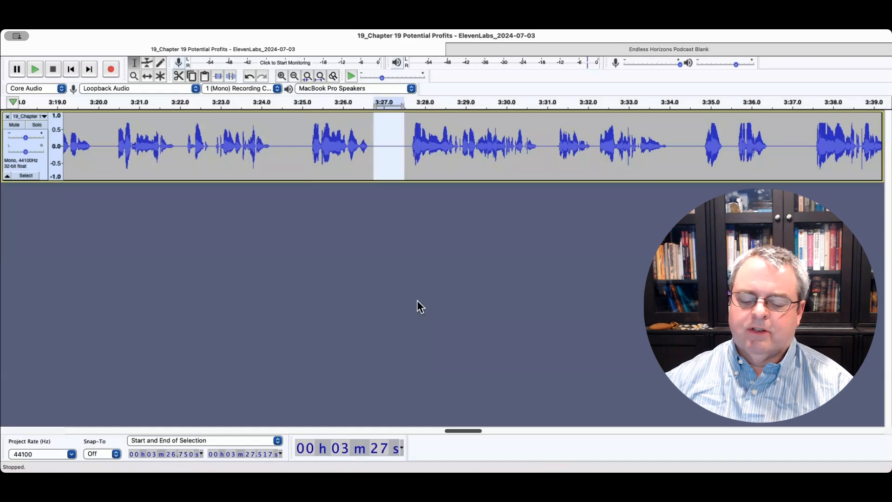
key("Delete")
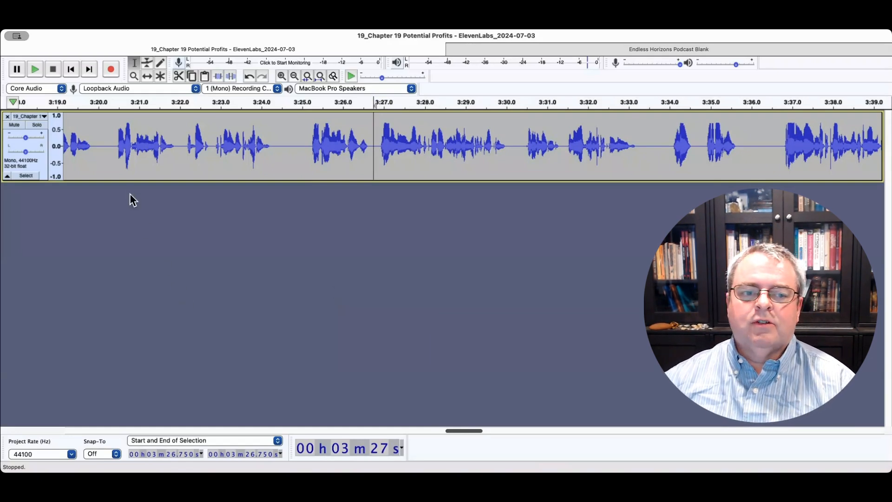
left_click(111, 144)
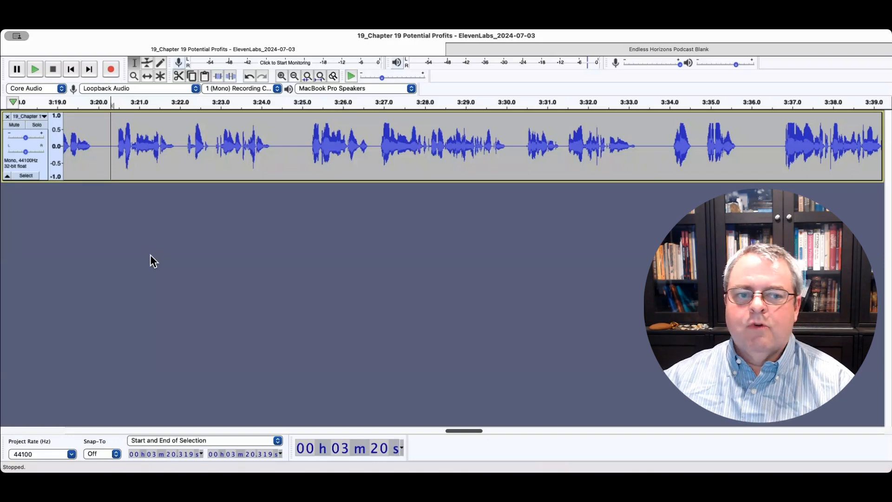
key("space")
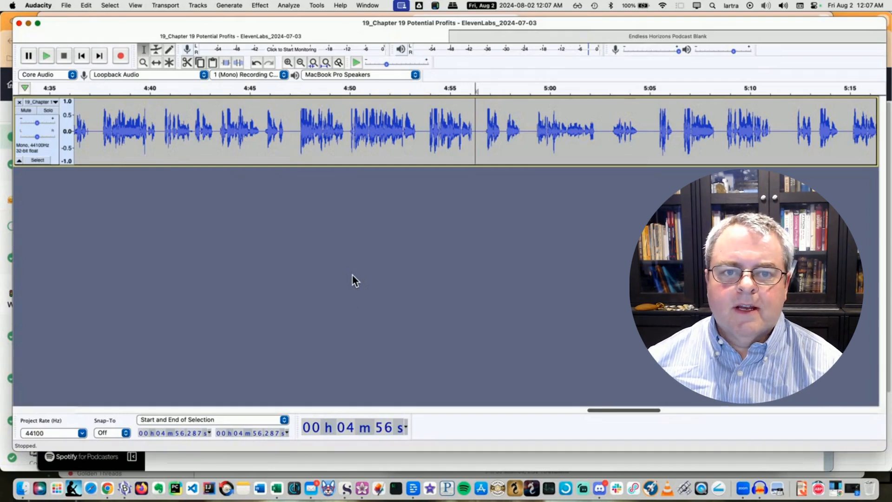
Play back the narration from about 4:54 to 5:05 to judge the volume of the quiet passage.
left_click(480, 132)
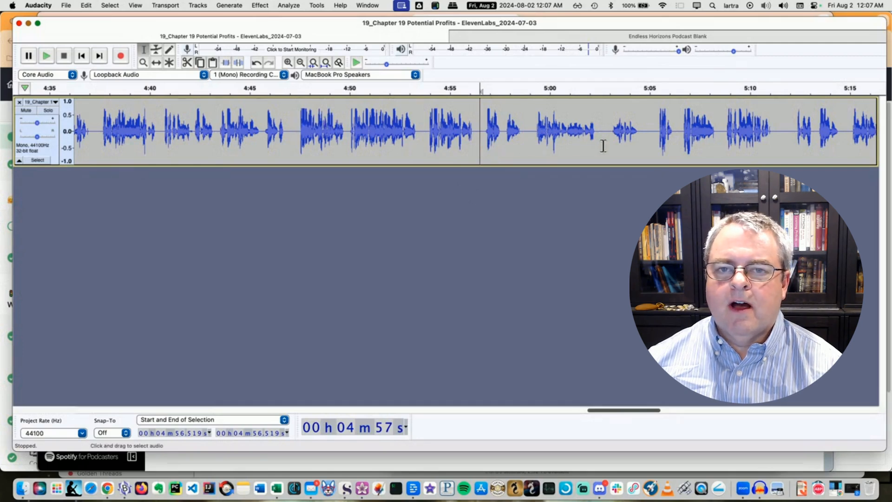
left_click(423, 132)
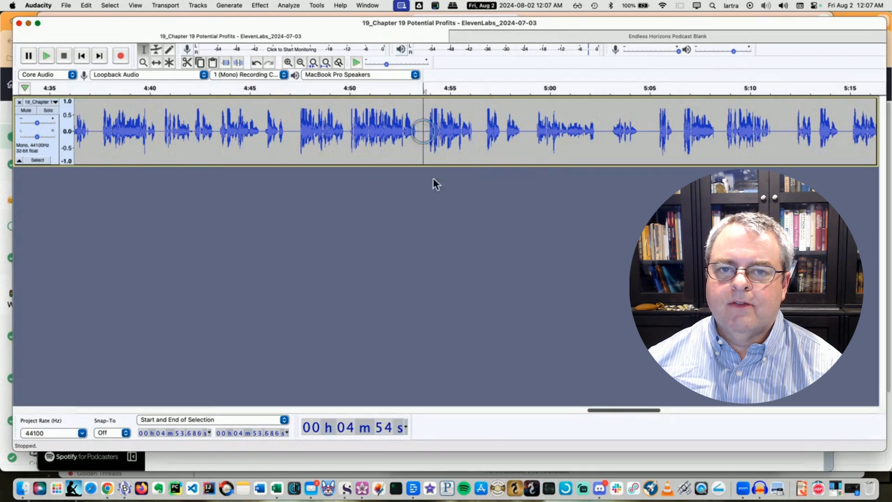
key("space")
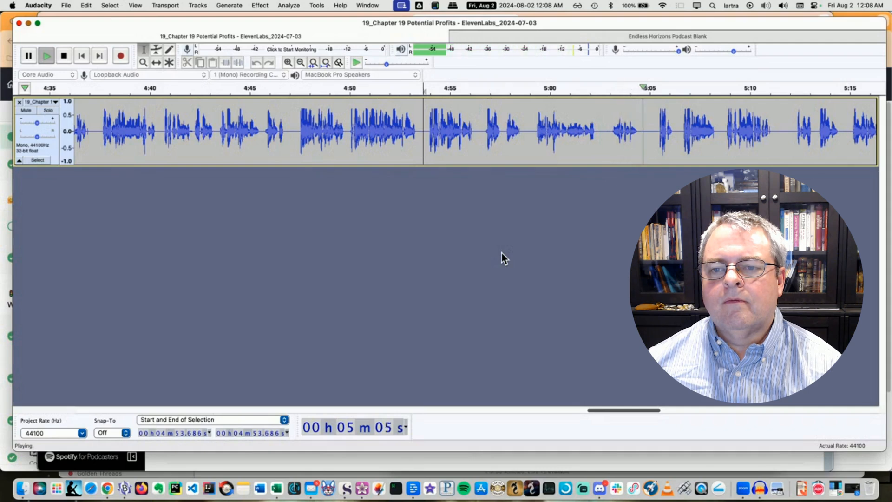
key("space")
Normalize the quiet passage between about 4:59.07 and 5:04.74 to a peak amplitude of 0.0 dB with DC offset removal.
left_click_drag(533, 132, 640, 134)
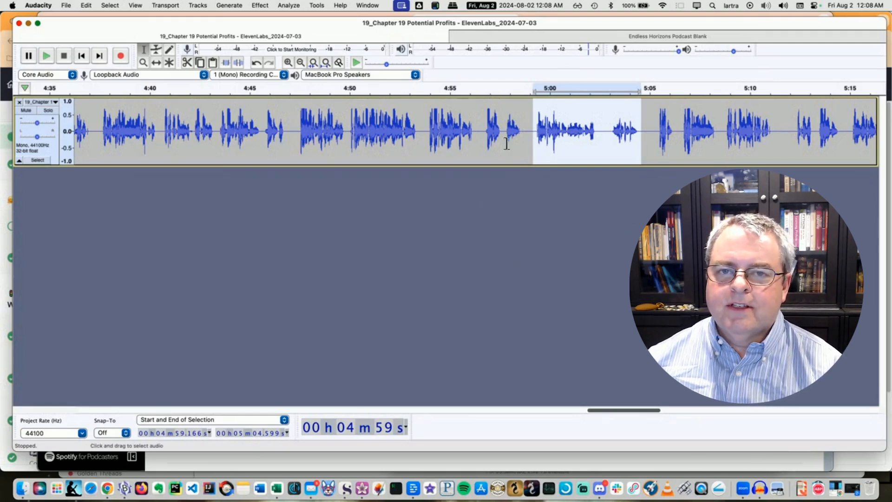
left_click(530, 133)
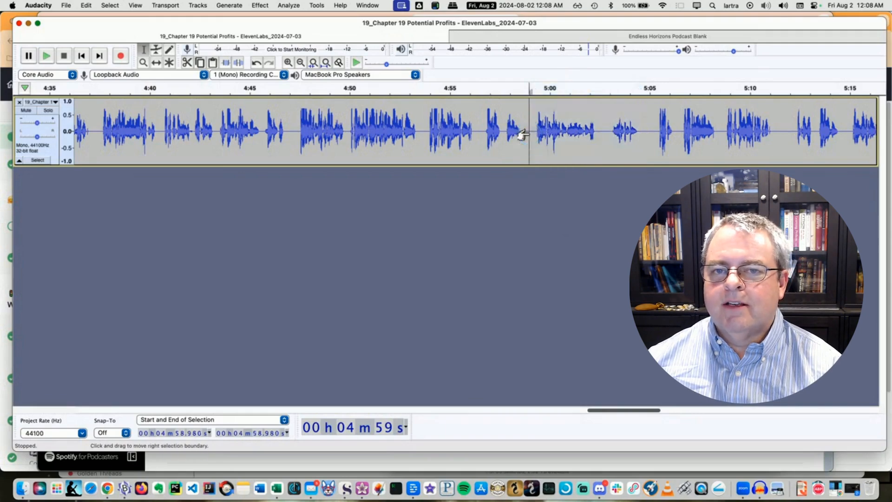
left_click_drag(531, 134, 643, 133)
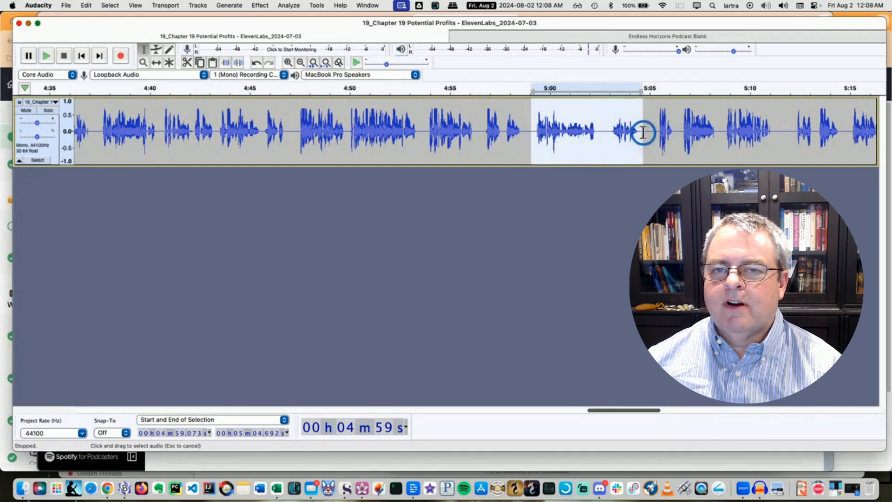
left_click_drag(642, 133, 643, 133)
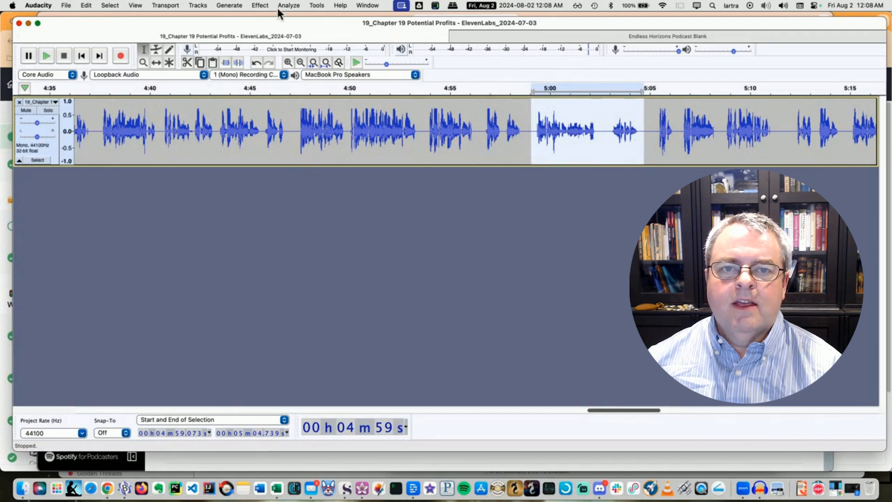
left_click(260, 5)
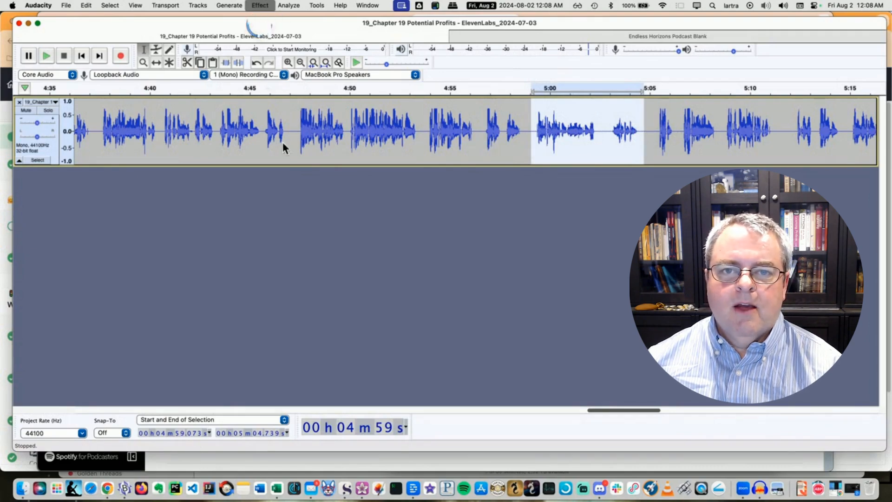
left_click(283, 225)
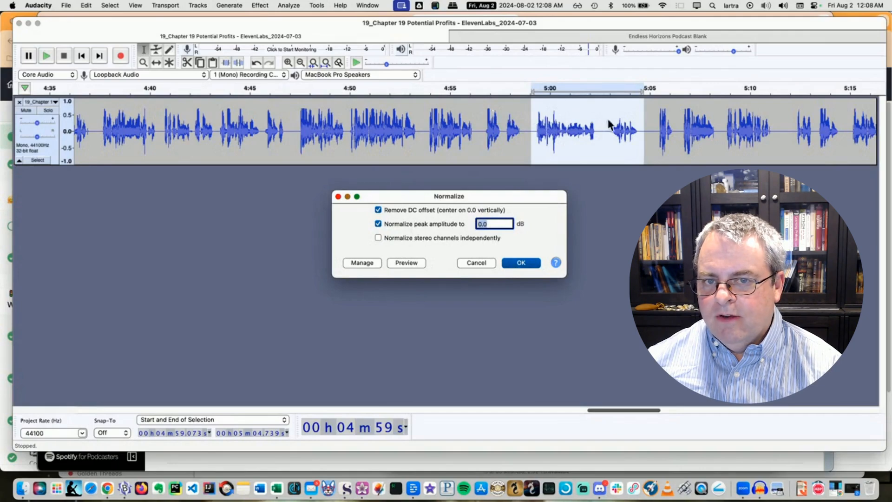
left_click(517, 263)
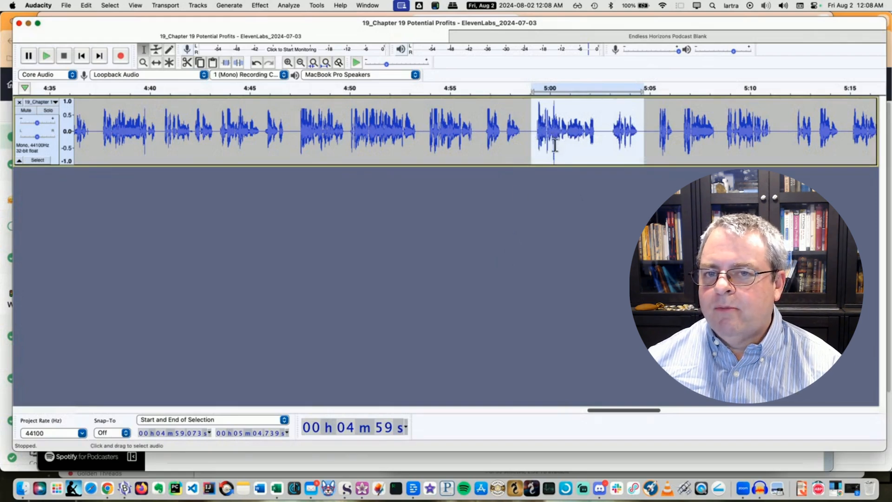
Play back the normalized passage from about 4:59 to check its volume.
left_click(532, 131)
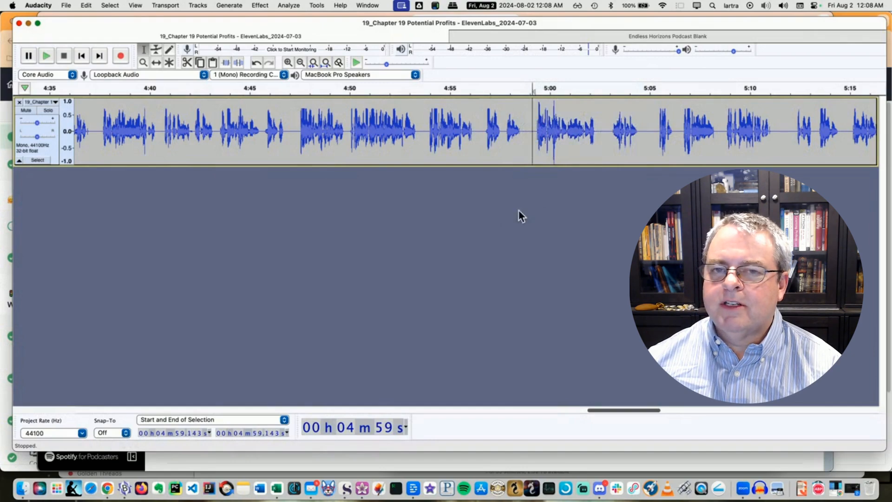
key("space")
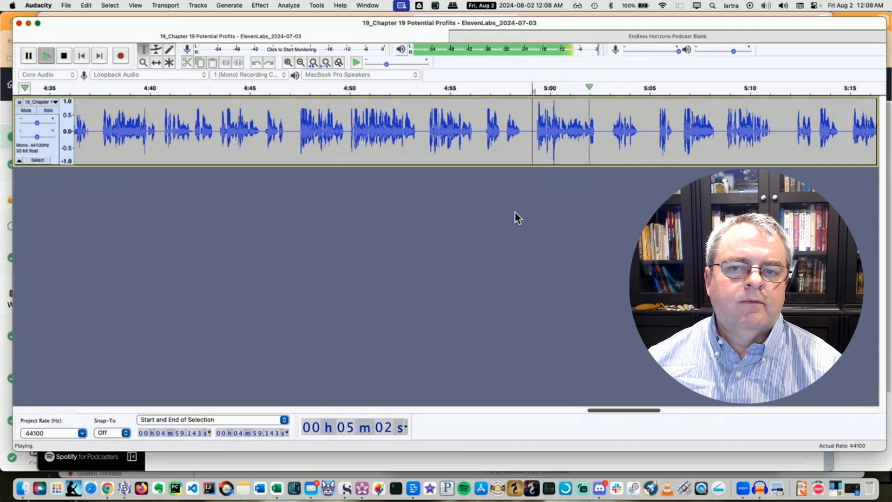
key("space")
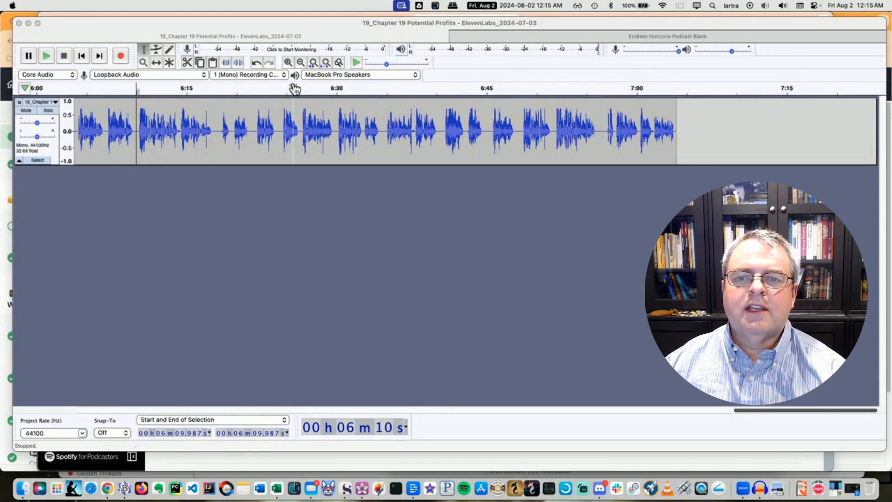
Export the chapter as an MP3 to the Endless Horizons audiobook's raw audio folder, replacing the existing 19_Chapter 19 Potential Profits file.
left_click(66, 6)
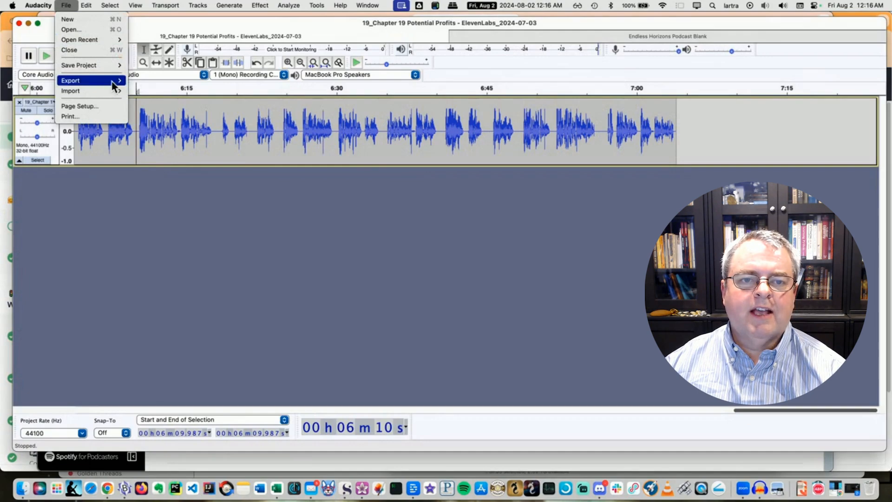
left_click(146, 79)
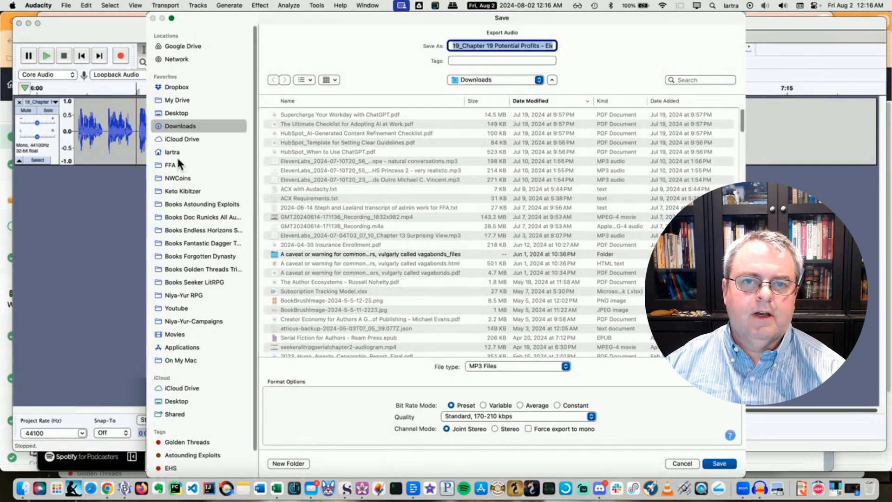
left_click(196, 230)
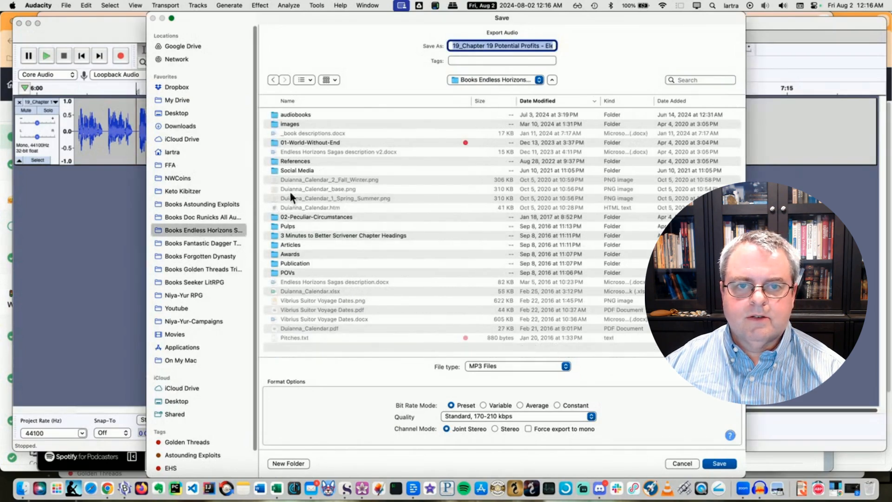
double_click(293, 115)
double_click(294, 134)
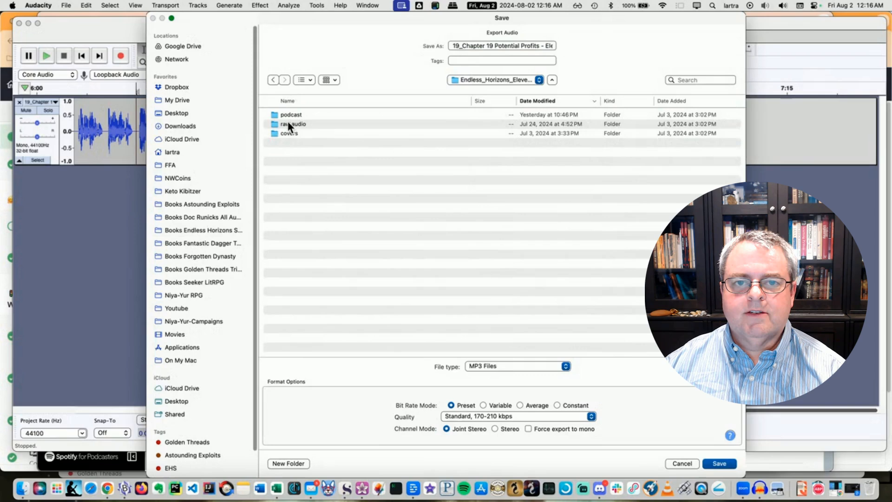
double_click(288, 123)
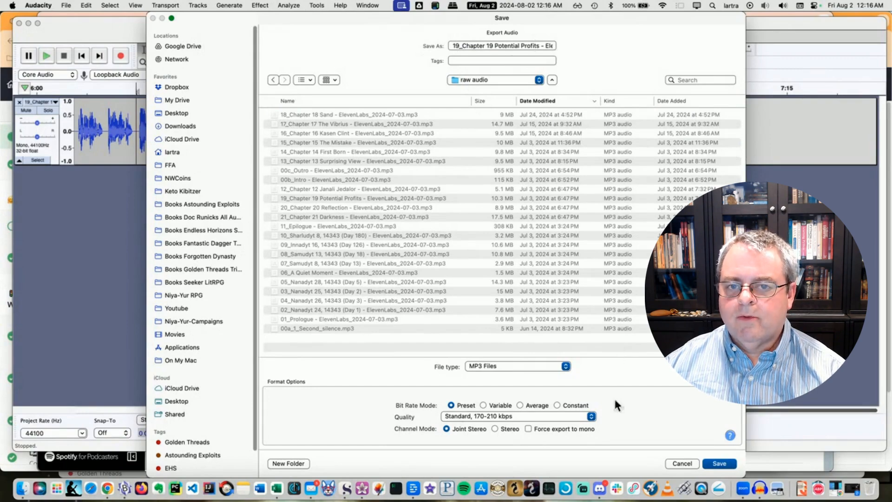
left_click(718, 463)
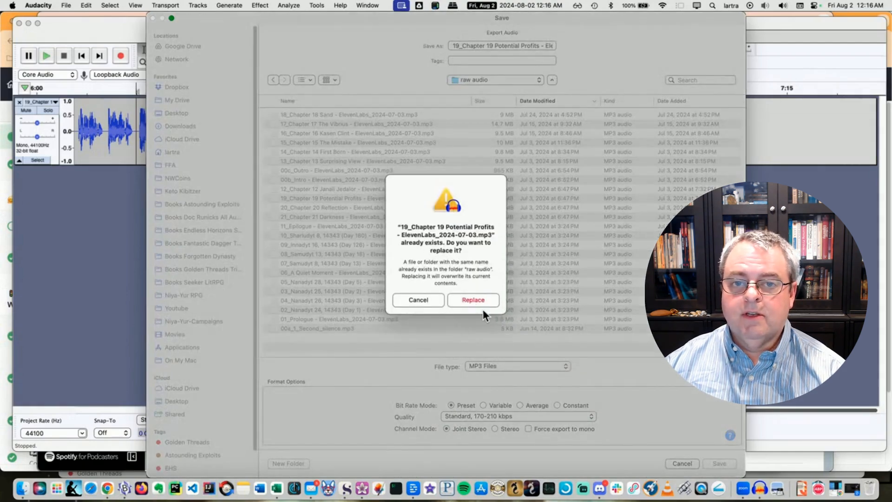
left_click(471, 299)
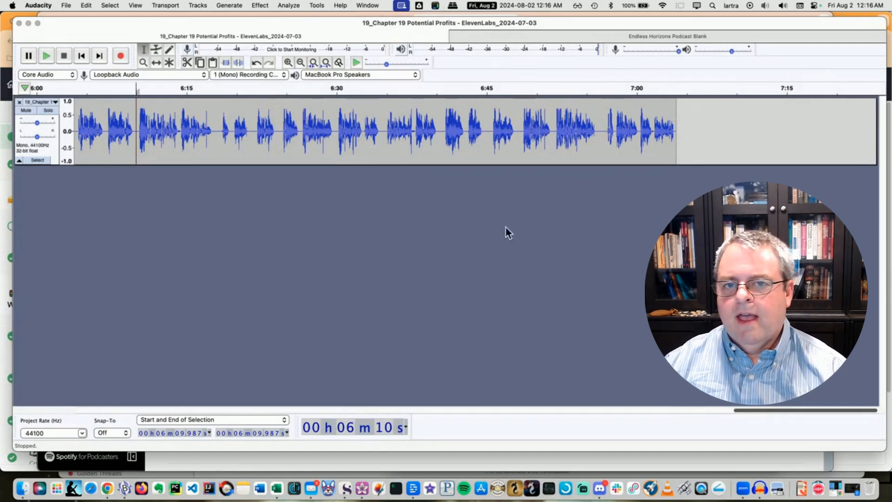
Move the text "Endless Horizons - A Steampunk Serial" from the Track Title tag to the Album Title tag.
double_click(533, 220)
key("super+c")
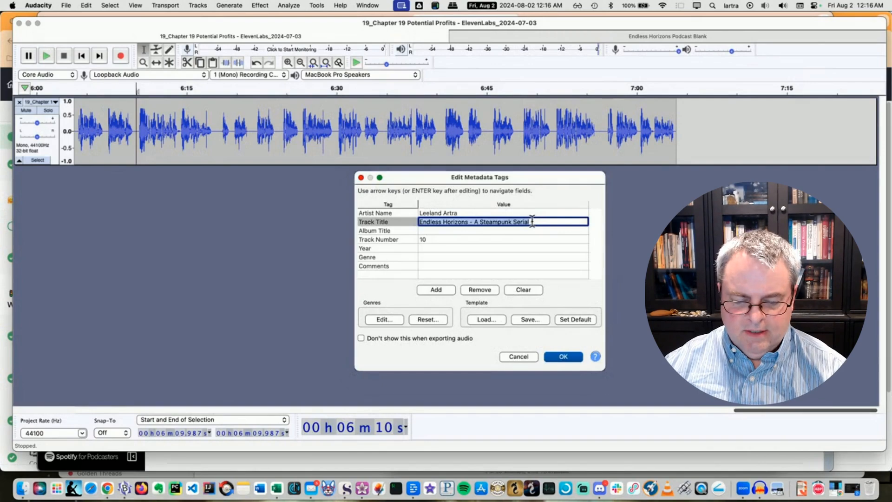
key("BackSpace")
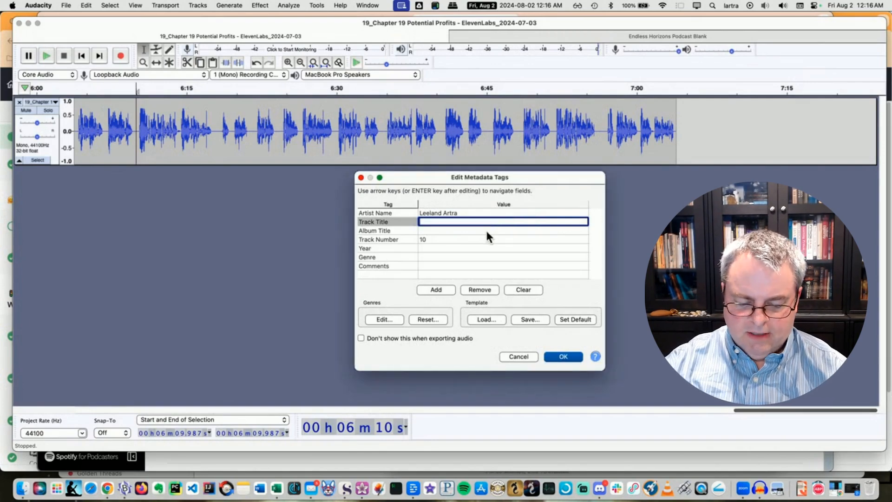
left_click(478, 230)
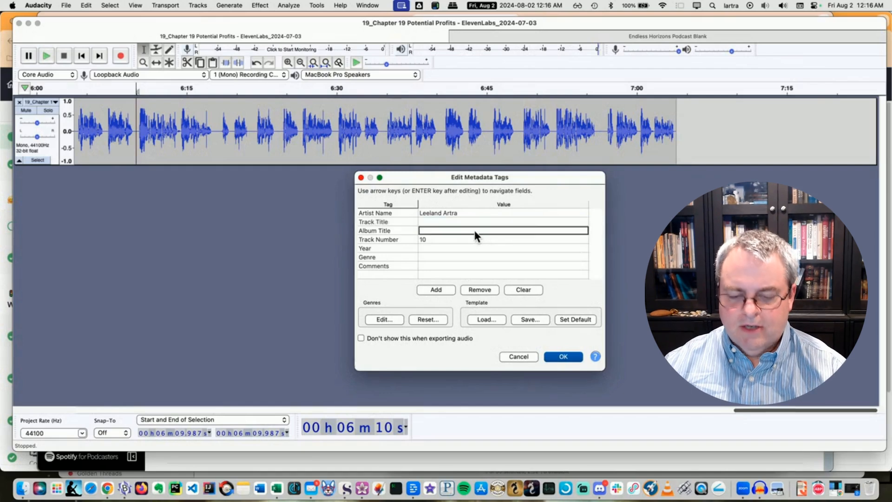
key("super+v")
left_click(443, 220)
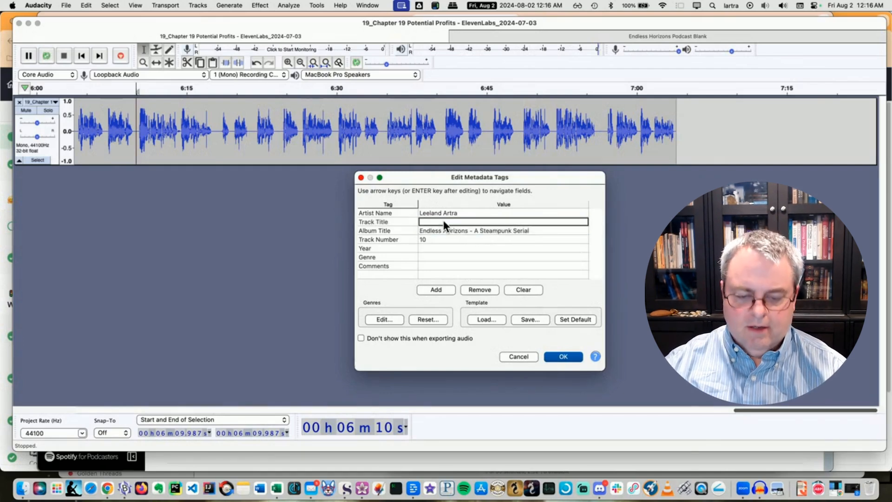
Set the Track Title tag to "Chapter 19 Potential Profits" and the Track Number to 19.
type("Chapter")
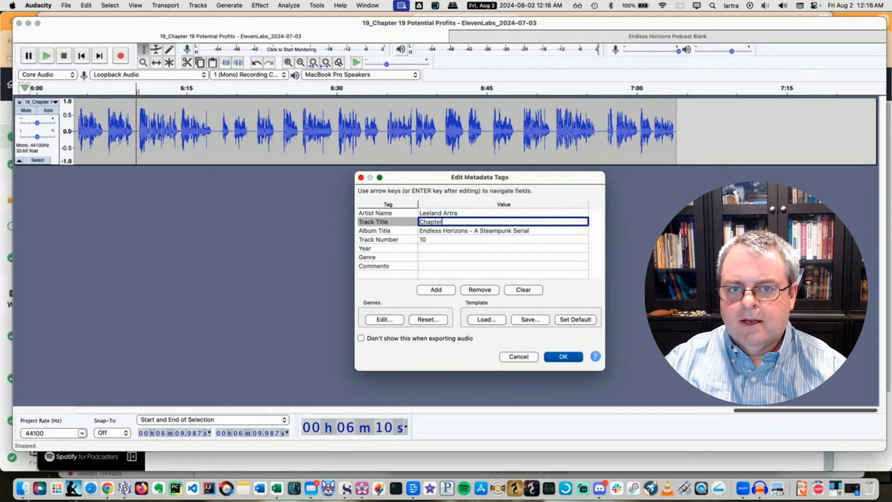
type(" 19 Potential Pro")
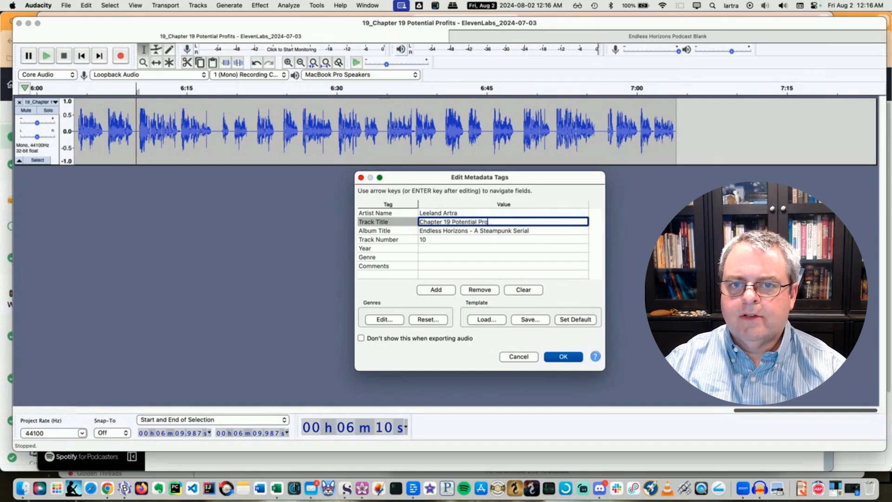
type("fits")
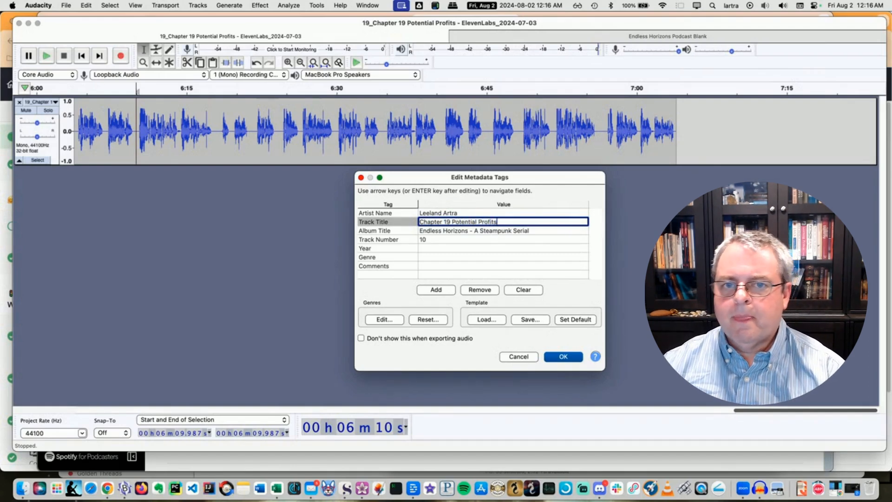
left_click(436, 238)
left_click(432, 239)
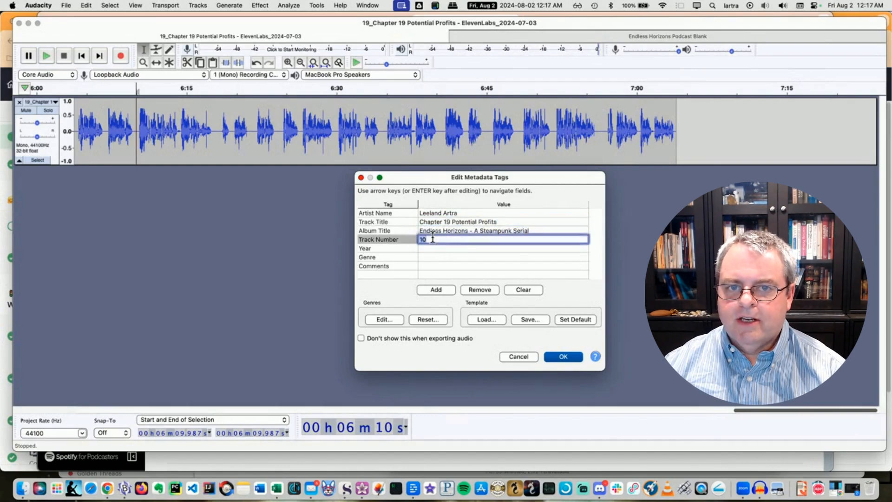
type("19")
key("Return")
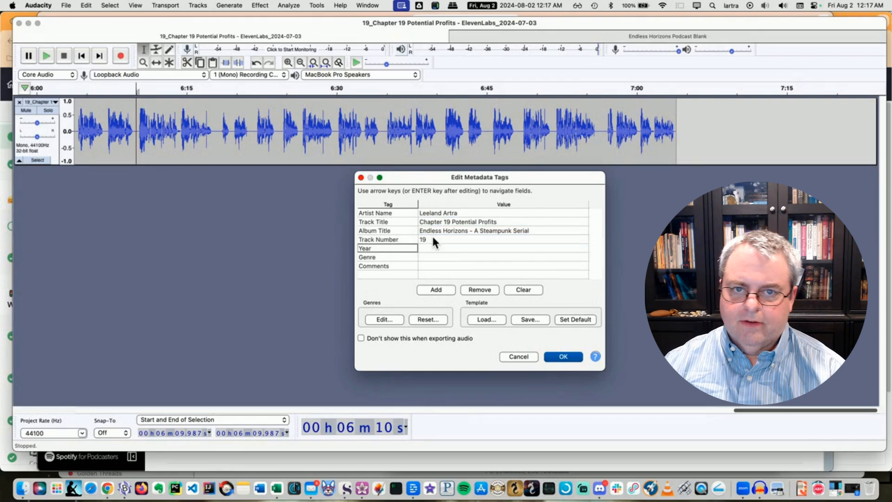
Set the Year tag to 2024 and the Genre to Steampunk, then accept the tags to finish the chapter export.
type("20")
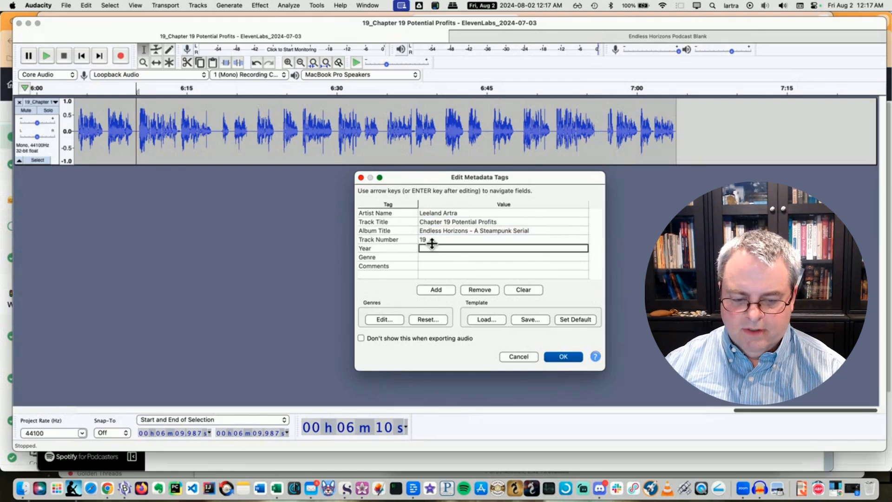
type("24")
key("Return")
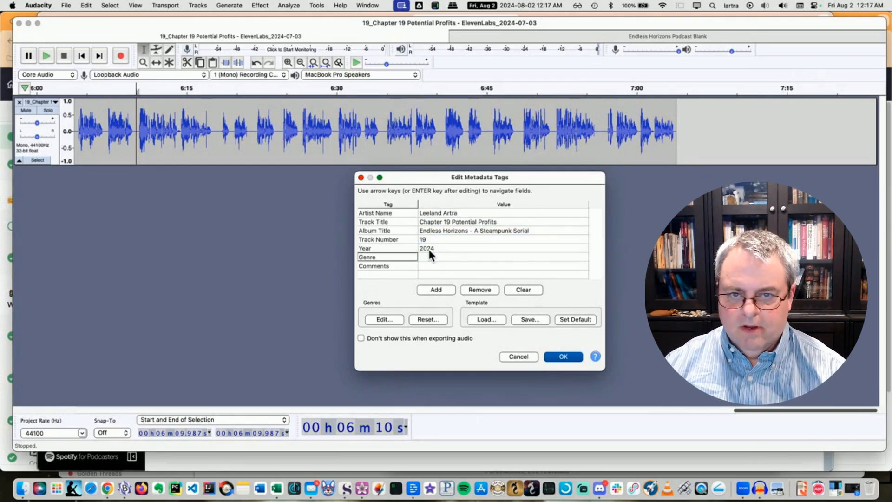
left_click(430, 258)
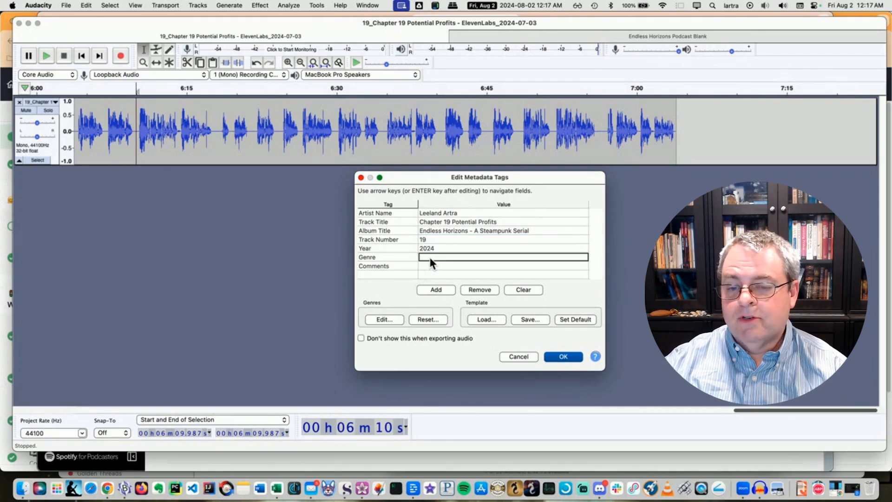
type("Stea")
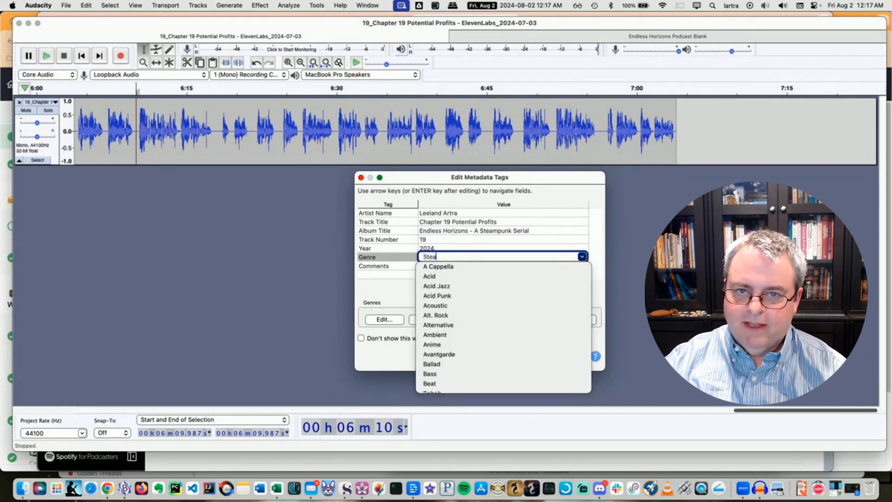
type("mpunk")
key("Return")
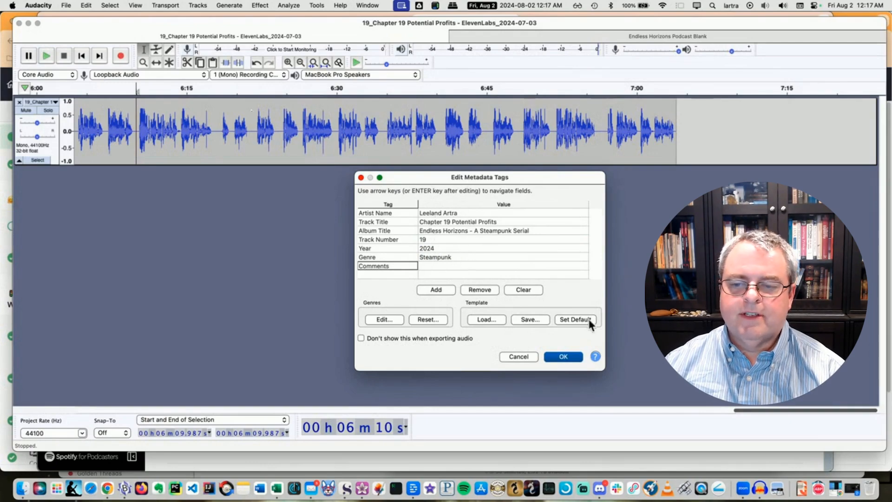
left_click(564, 357)
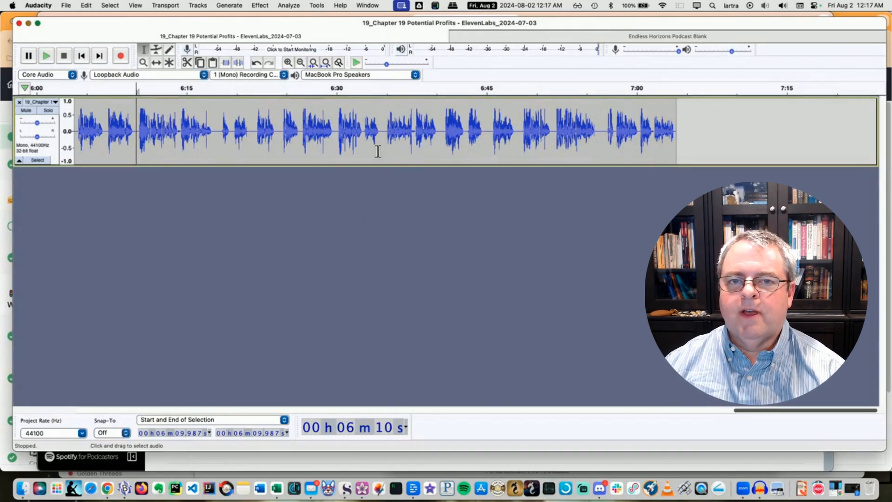
Select the entire Chapter 19 narration clip and copy it.
left_click(547, 35)
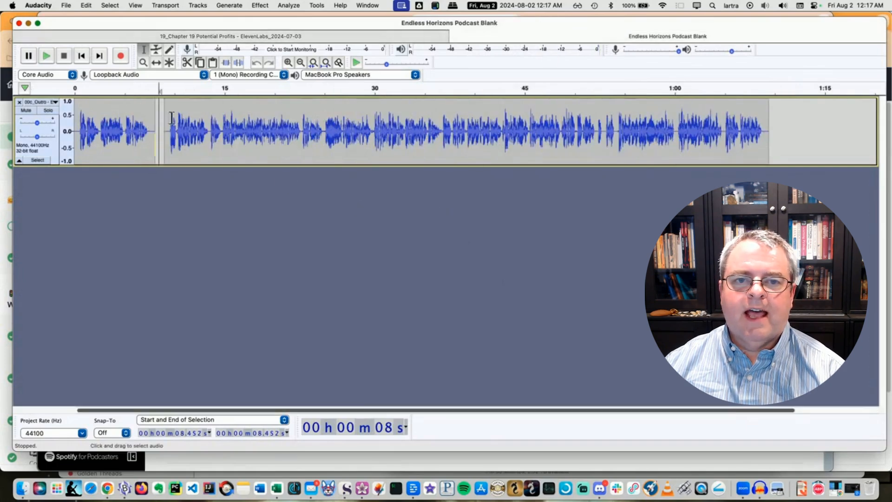
left_click(372, 36)
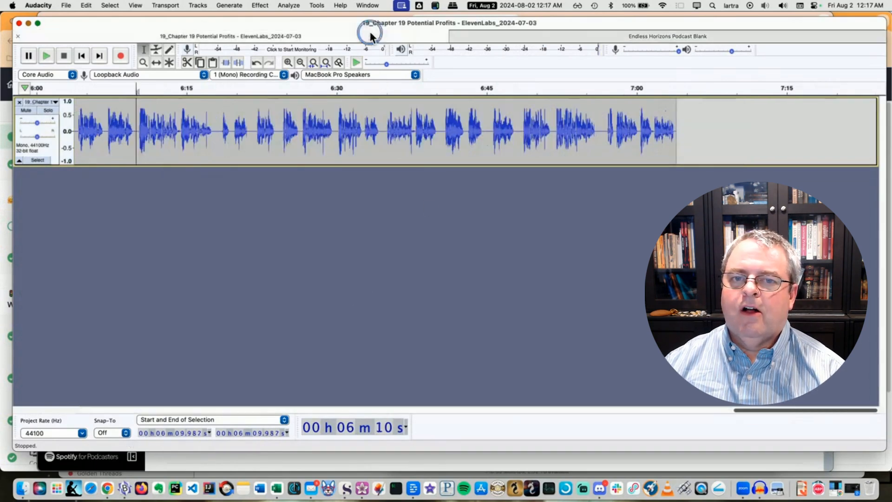
left_click(274, 120)
key("super+1")
key("super+1")
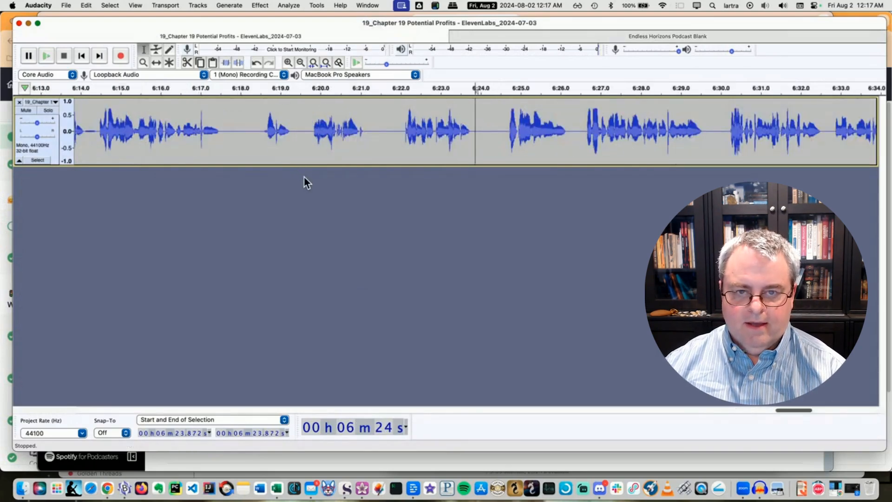
key("super+3")
key("super+3")
key("super+3")
key("super+3")
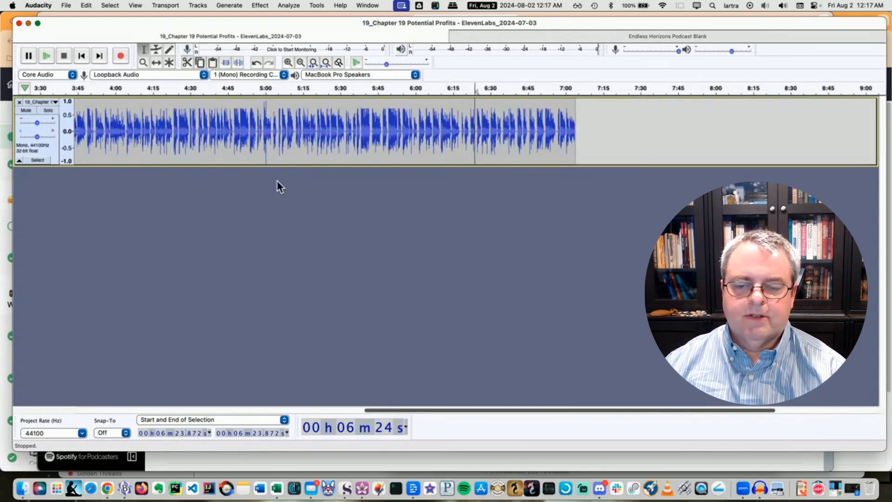
left_click_drag(534, 409, 210, 364)
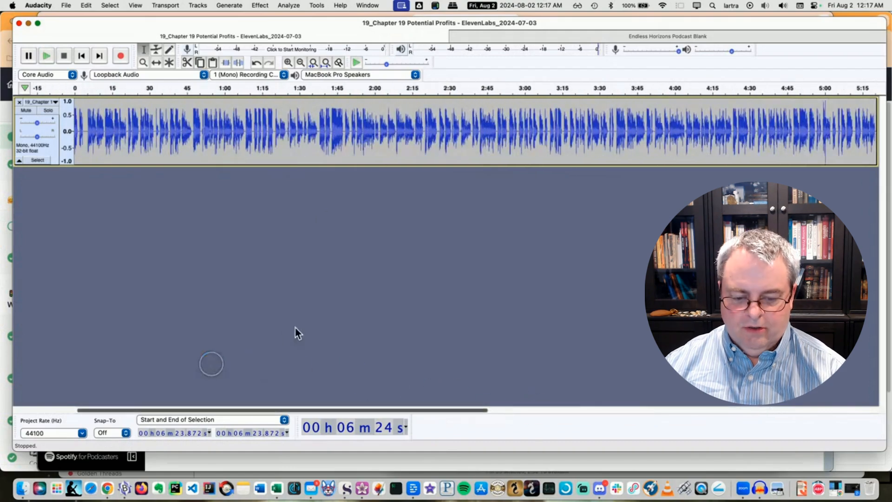
key("super+3")
key("super+3")
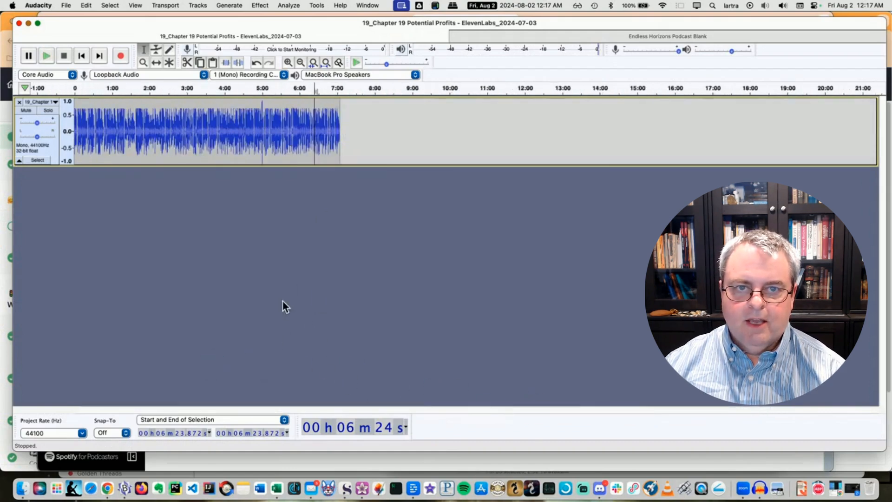
double_click(191, 121)
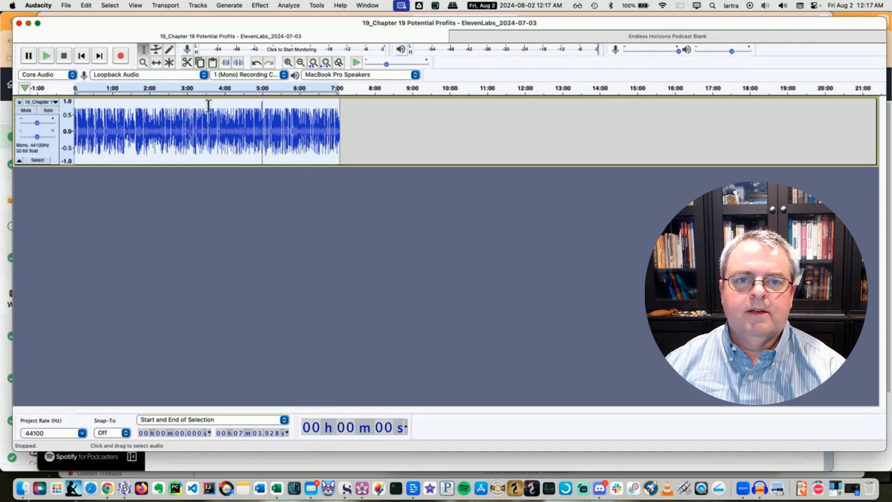
left_click(86, 5)
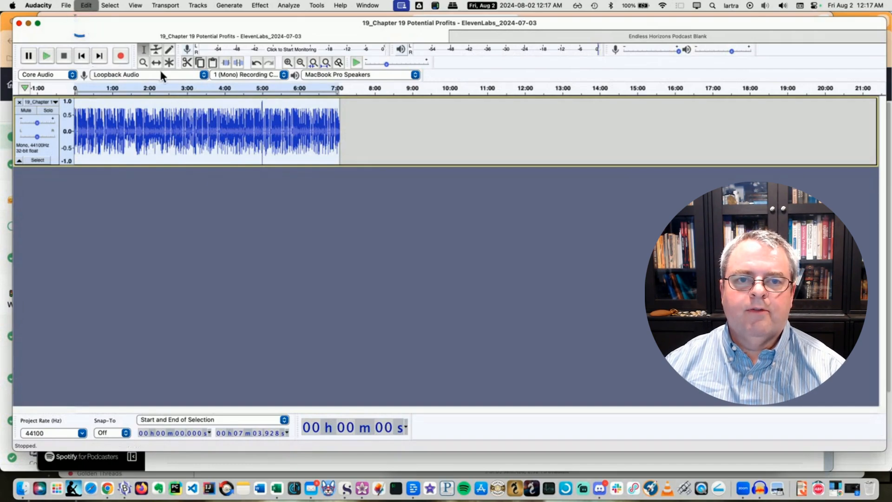
Paste the chapter narration into the Endless Horizons Podcast Blank project at about 8.45 s, between the intro and the outro.
left_click(526, 36)
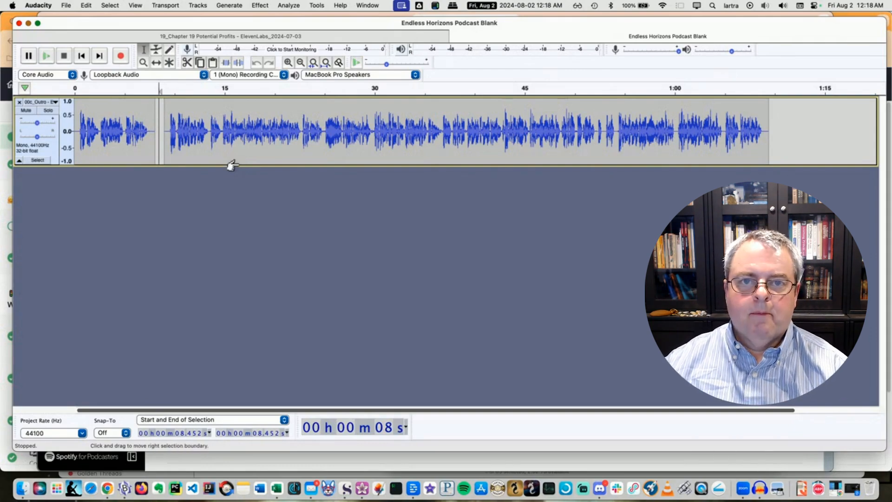
key("super+v")
key("super+3")
key("super+3")
key("super+3")
key("super+3")
key("super+3")
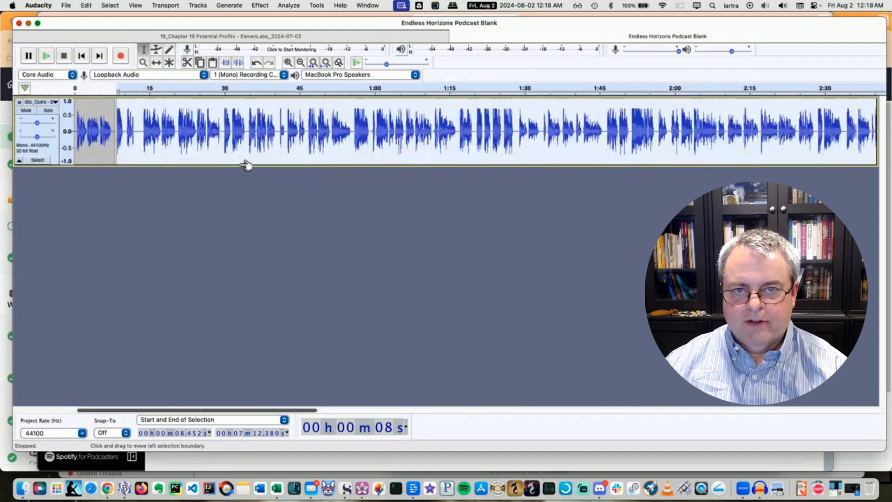
key("super+1")
key("super+1")
key("super+1")
key("super+1")
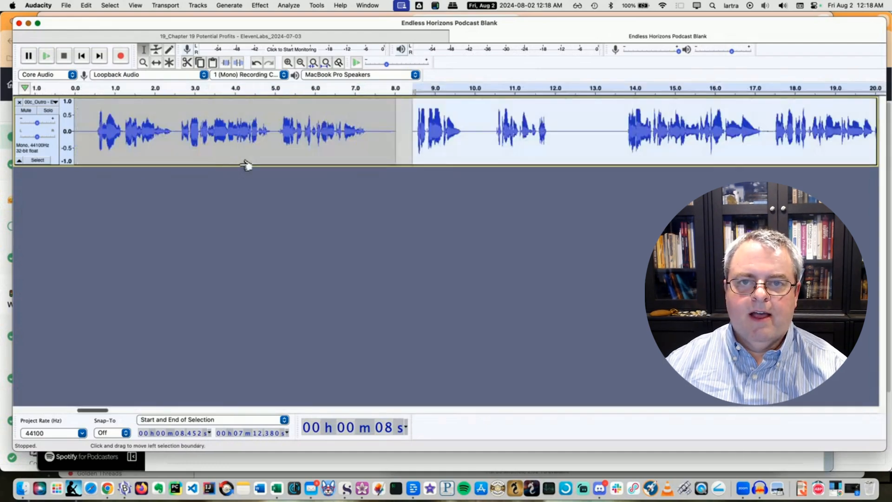
key("super+3")
key("super+3")
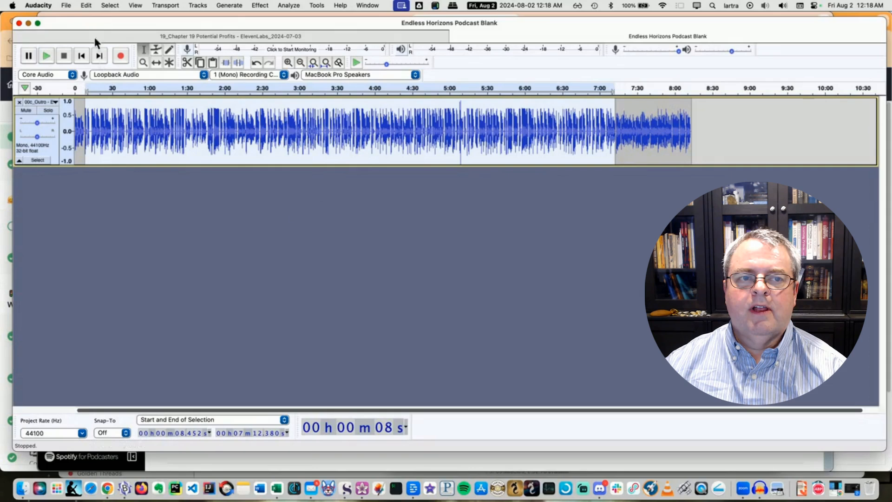
Start exporting the assembled podcast episode as an MP3 and choose the podcast folder as its destination.
left_click(66, 6)
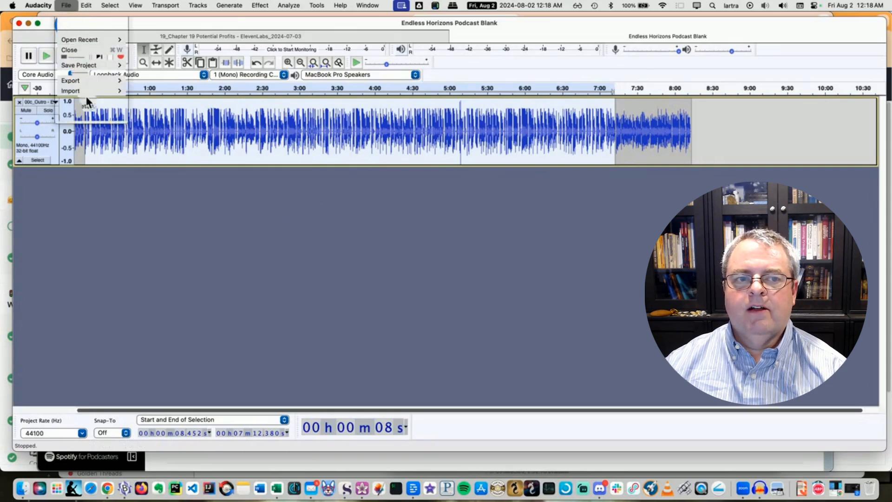
left_click(149, 79)
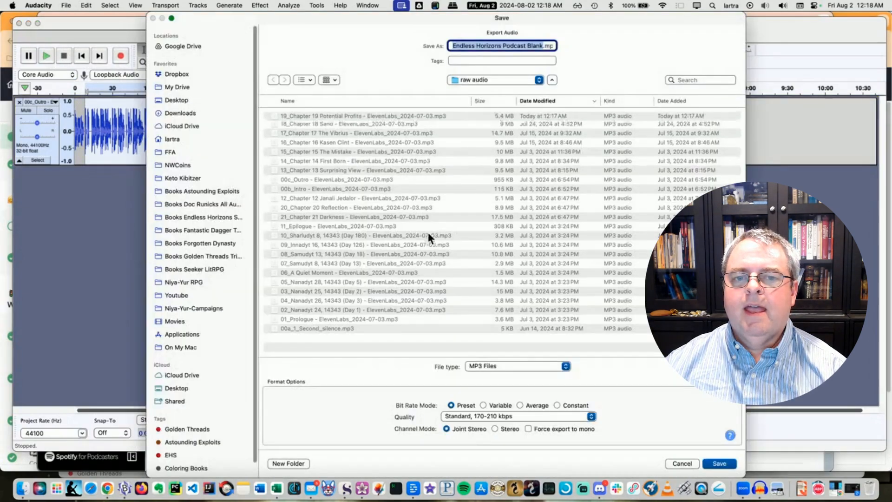
left_click(511, 80)
left_click(508, 87)
double_click(300, 124)
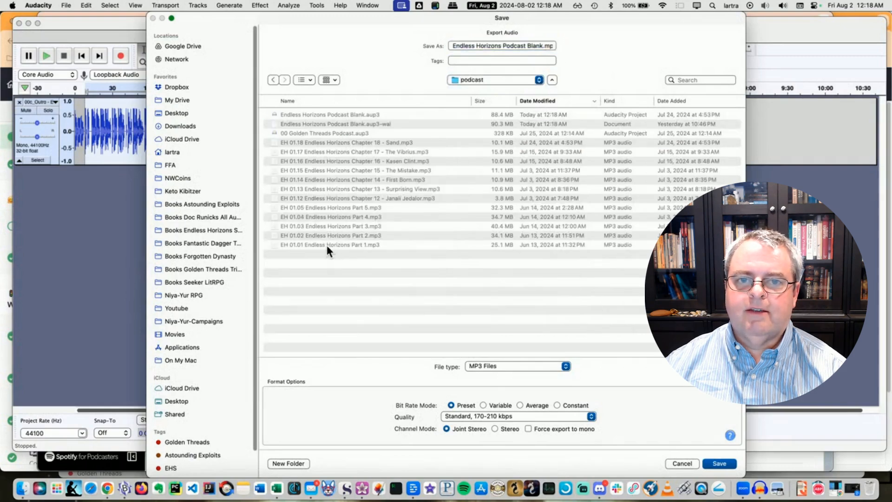
Base the export's file name on the existing EH 01.18 episode and change its episode number to 01.19.
left_click(325, 142)
left_click(480, 46)
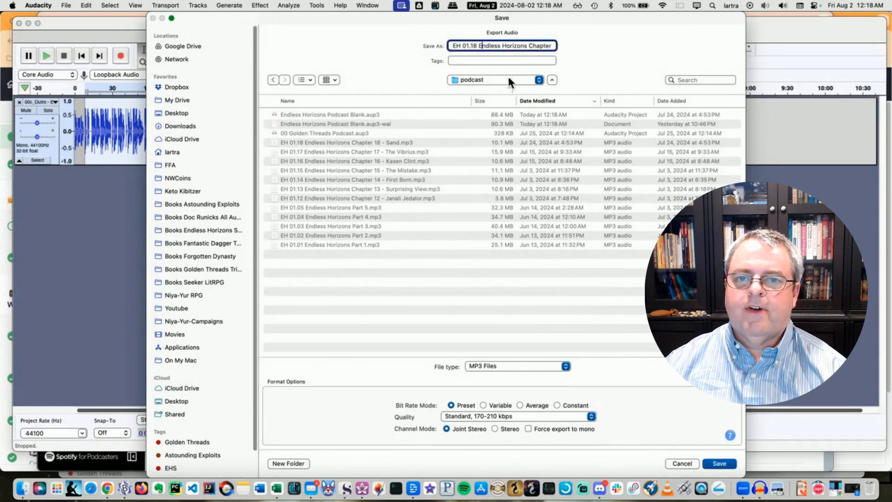
key("shift+Left")
key("shift+Left")
key("BackSpace")
type("9")
Change the chapter part of the file name to "Chapter 19 - Potential Profits" and save the export.
key("Right")
key("Right")
key("Right")
key("Right")
key("Right")
key("Right")
key("Right")
key("Right")
key("Right")
key("Right")
key("Right")
key("Right")
key("Right")
key("Right")
key("Right")
key("Right")
key("Right")
key("Right")
key("Right")
key("Right")
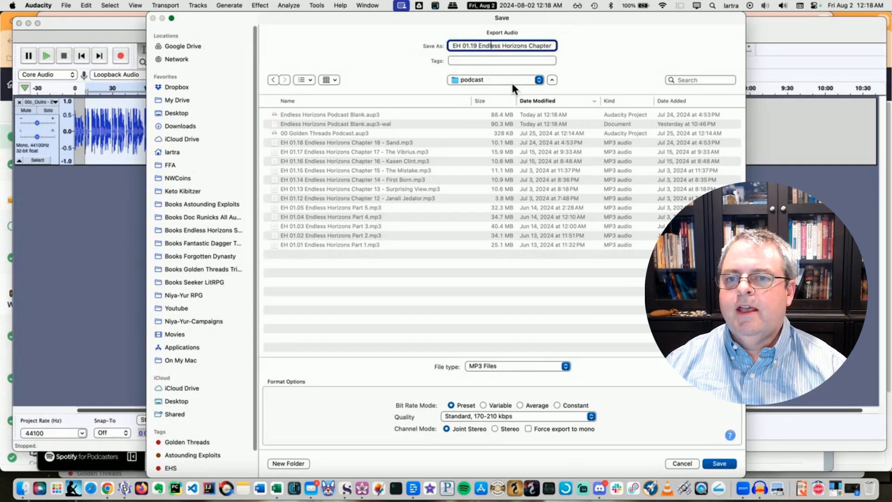
key("Right")
key("Right")
key("Right")
key("Right")
key("Right")
key("Right")
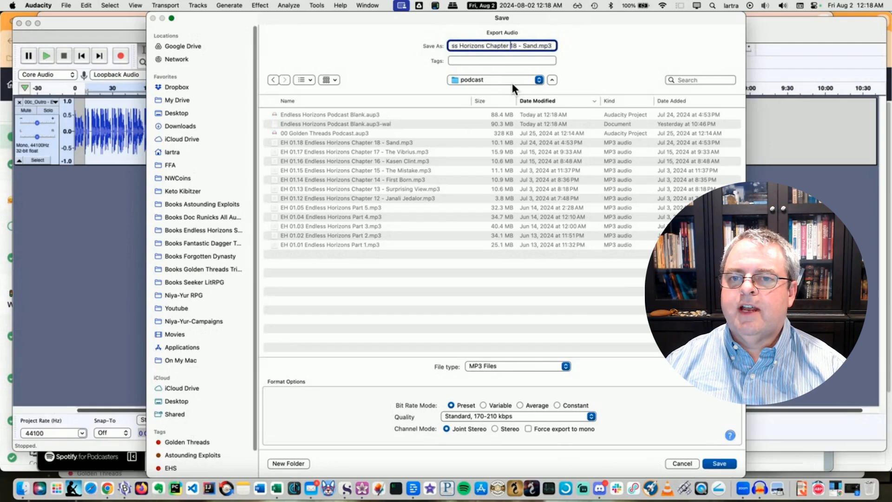
key("BackSpace")
type("9")
key("Right")
key("Right")
key("Right")
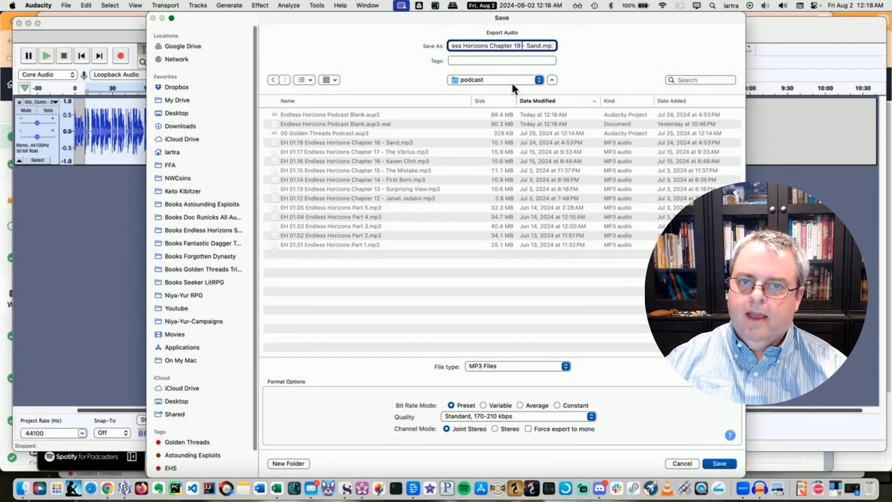
key("shift+Right")
key("shift+Right")
key("shift+Right")
key("shift+Right")
type("Potential")
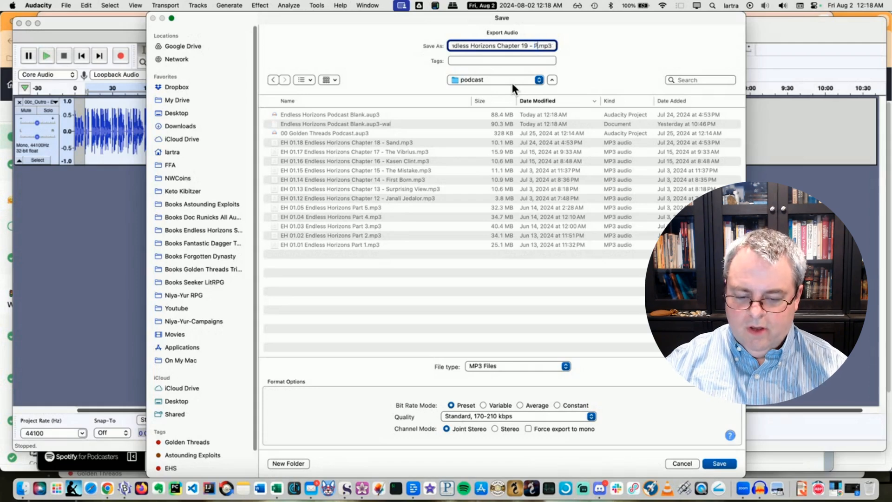
type(" Profits")
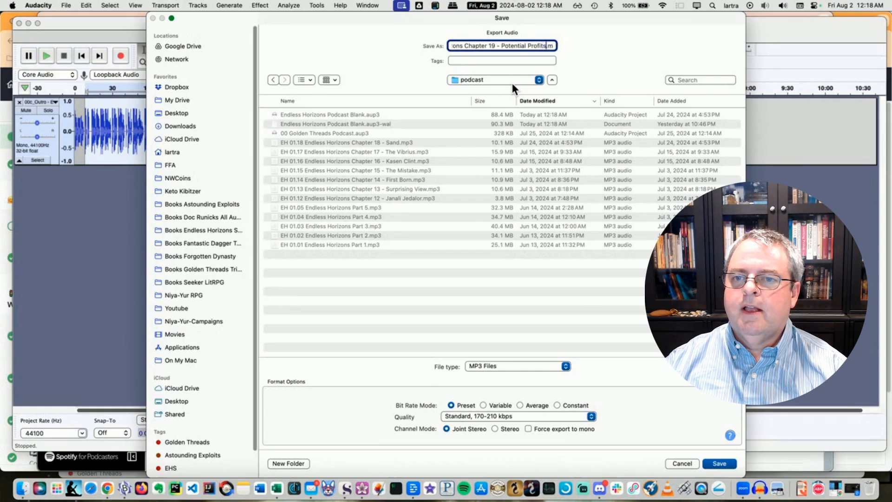
key("Right")
key("Right")
key("Right")
key("Right")
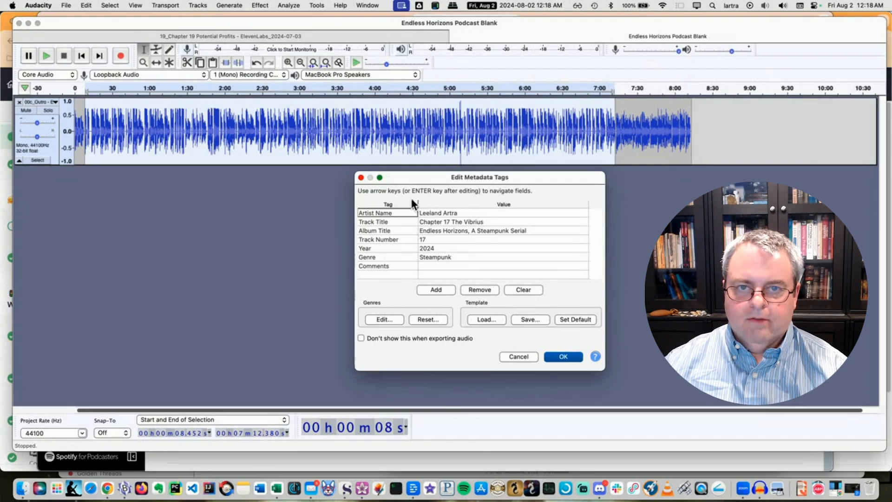
Change the Track Title metadata tag to "Chapter 19 Potential Profits".
left_click(450, 213)
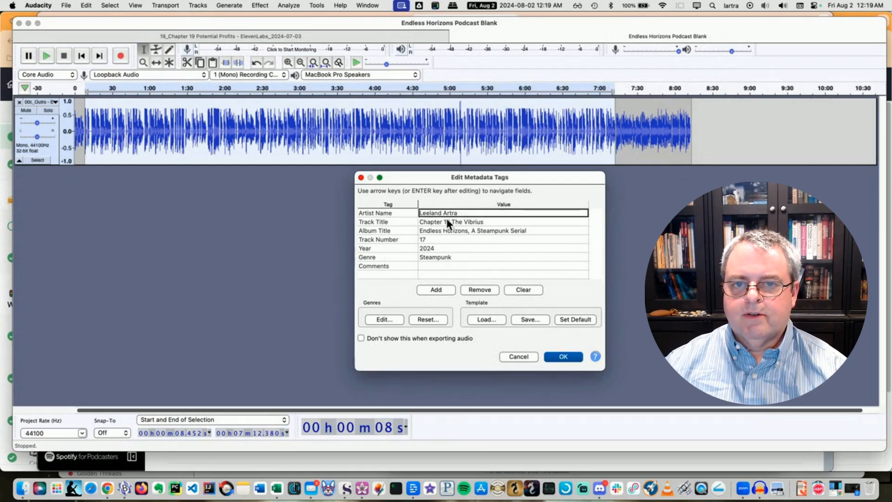
left_click(447, 222)
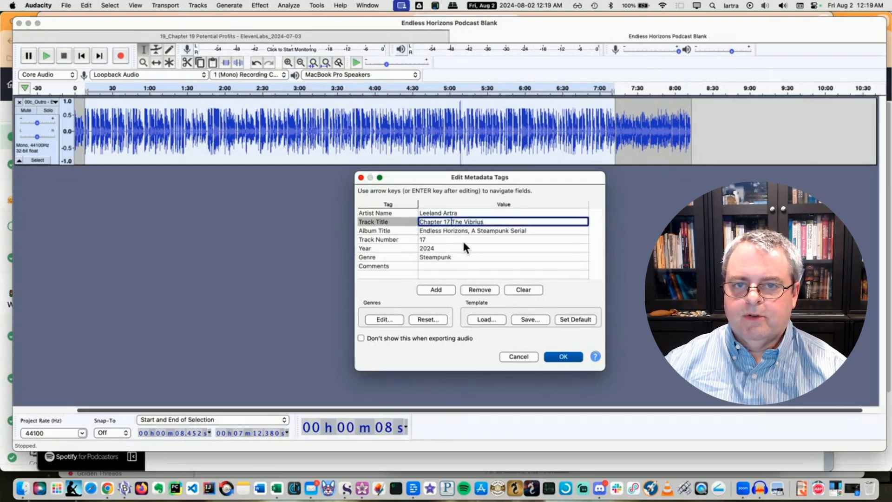
key("Left")
key("Left")
key("shift+super+Right")
key("BackSpace")
type("9")
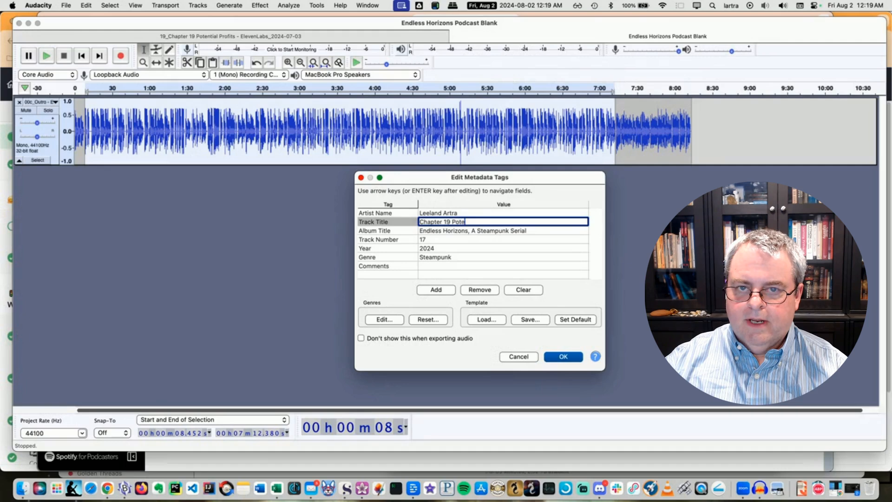
type(" Potential Profits")
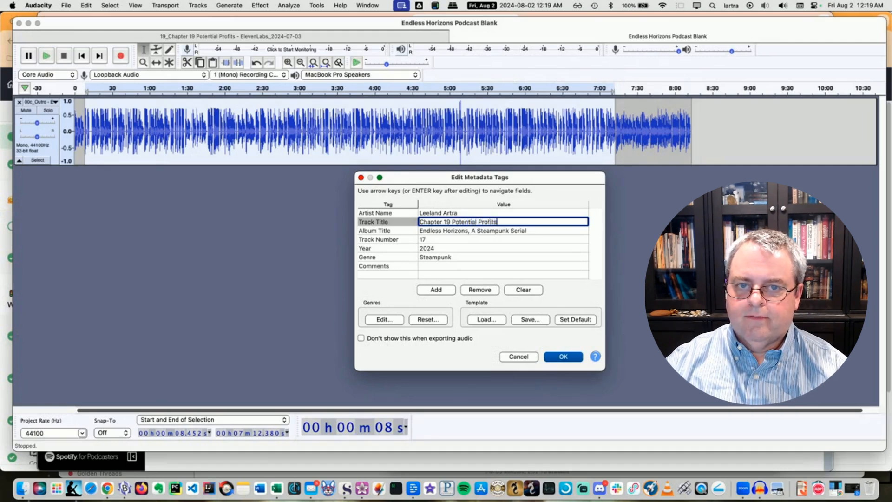
Set the Track Number tag to 19 and accept the metadata to finish exporting the episode.
key("Return")
key("Down")
key("Return")
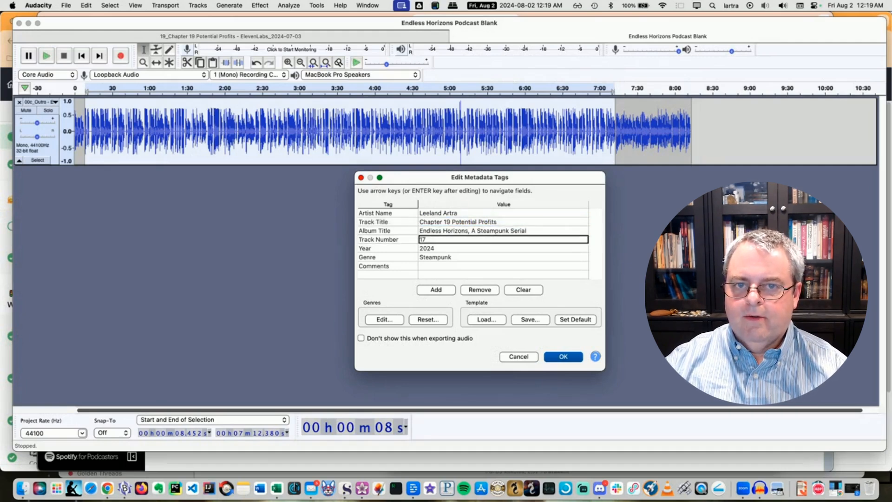
key("BackSpace")
type("9")
key("Return")
key("Down")
key("Return")
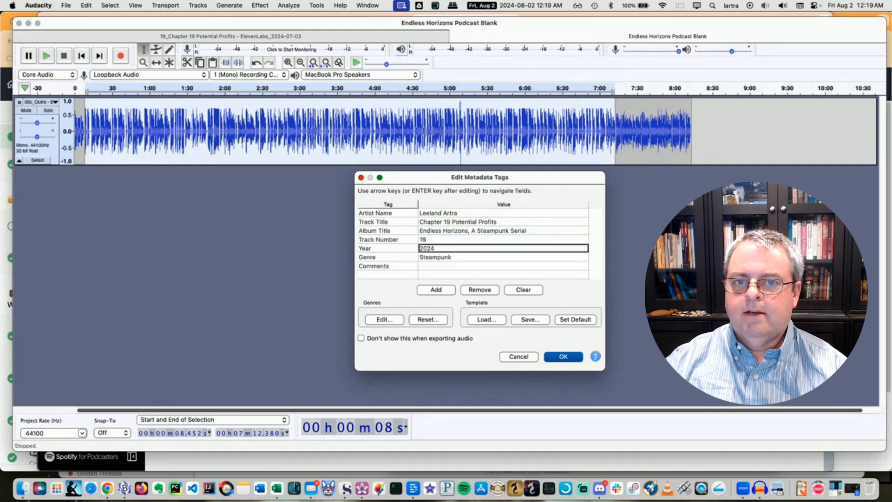
left_click(557, 356)
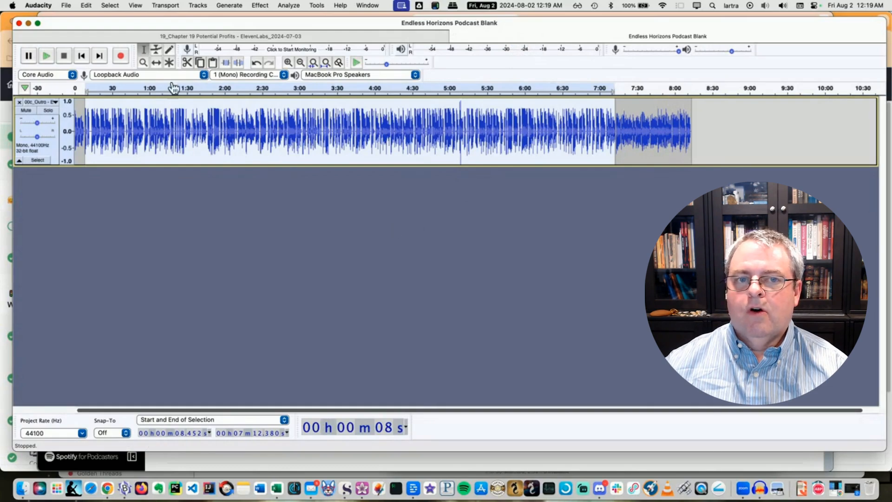
Delete the selected chapter narration from the Endless Horizons Podcast Blank project, keeping only the intro and outro.
left_click(84, 5)
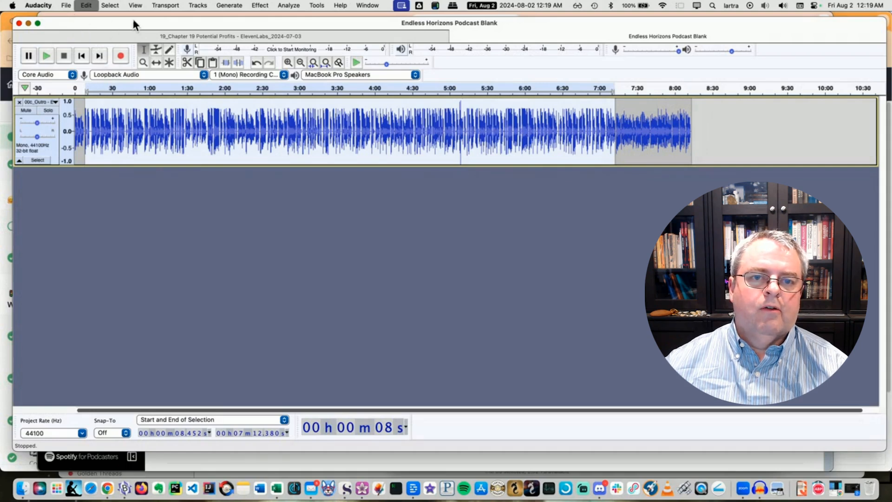
left_click(488, 34)
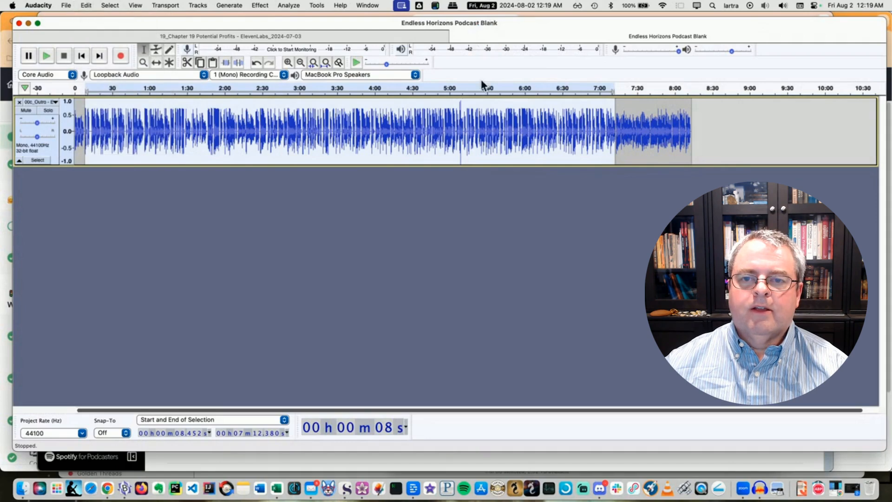
key("BackSpace")
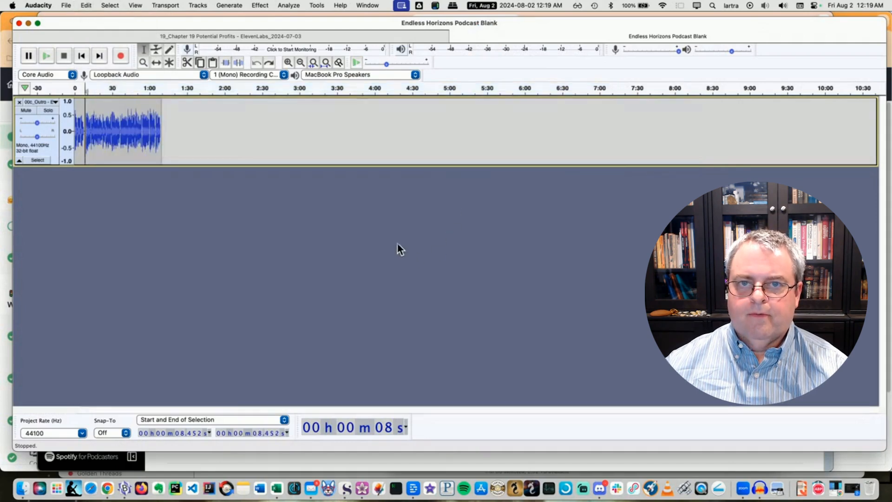
key("super+2")
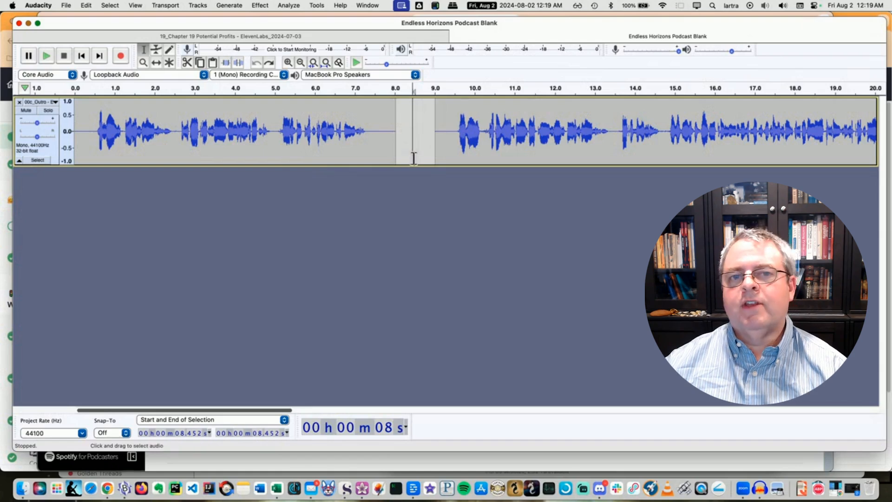
Close the 19_Chapter 19 Potential Profits narration project.
left_click(258, 35)
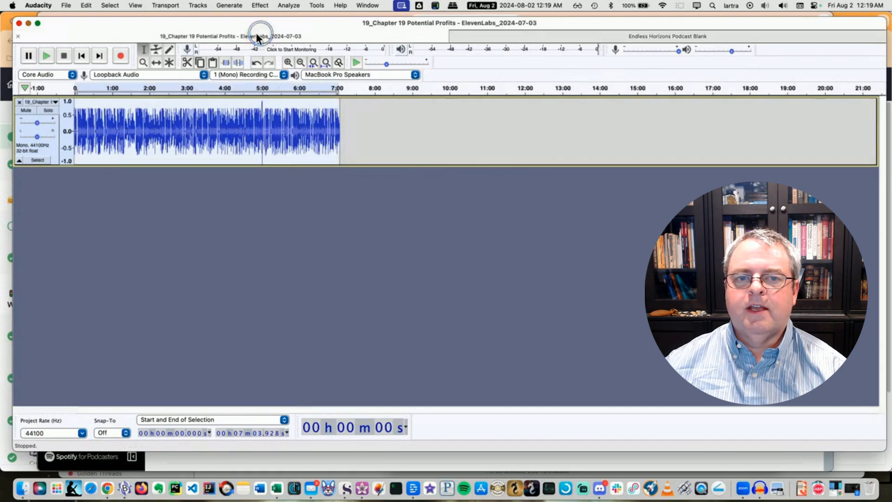
left_click(19, 23)
left_click(451, 205)
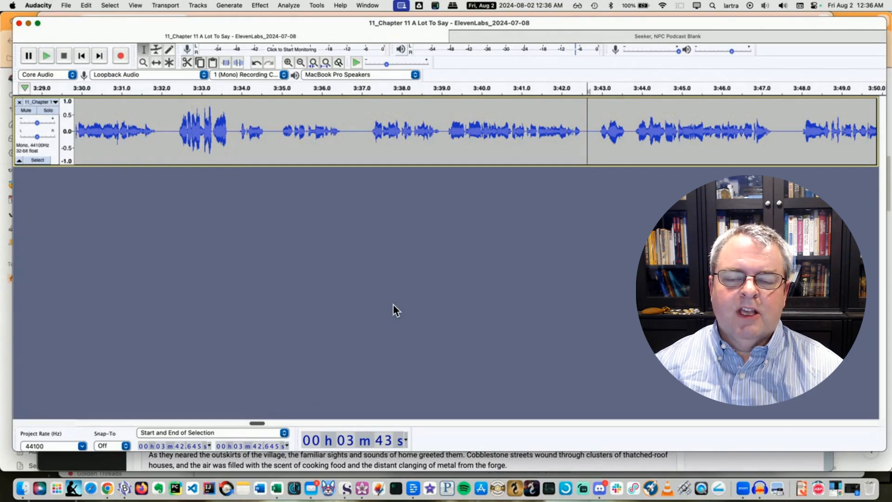
Listen to the Chapter 11 A Lot To Say narration from about 3:42.6.
key("space")
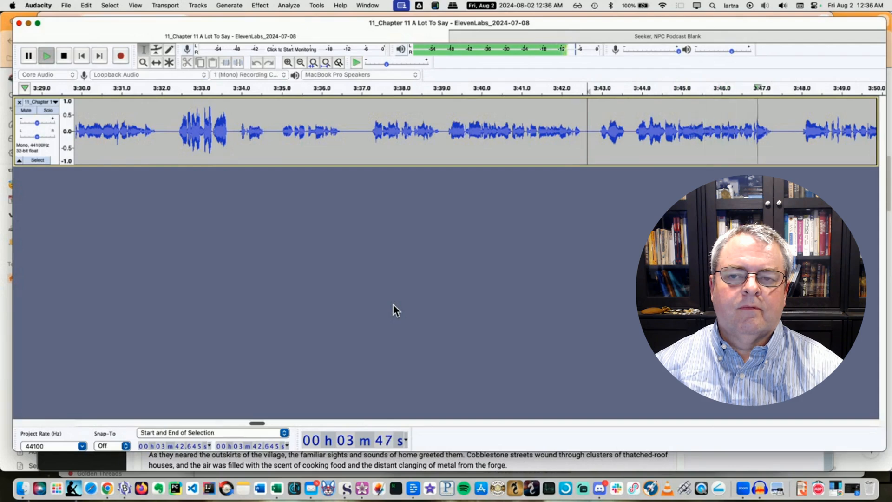
key("space")
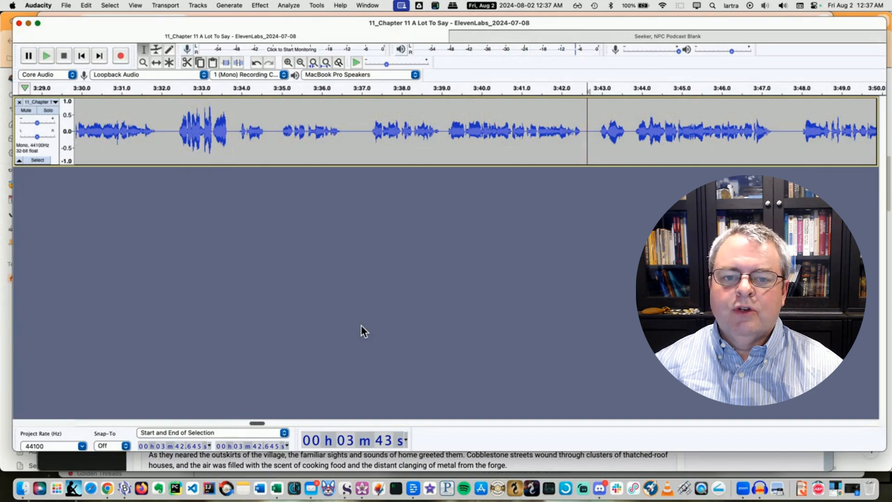
Switch to the Ream chapter editor in Chrome, correct "excited to go a town" to "excited to go to a town", and save the changes.
left_click(311, 465)
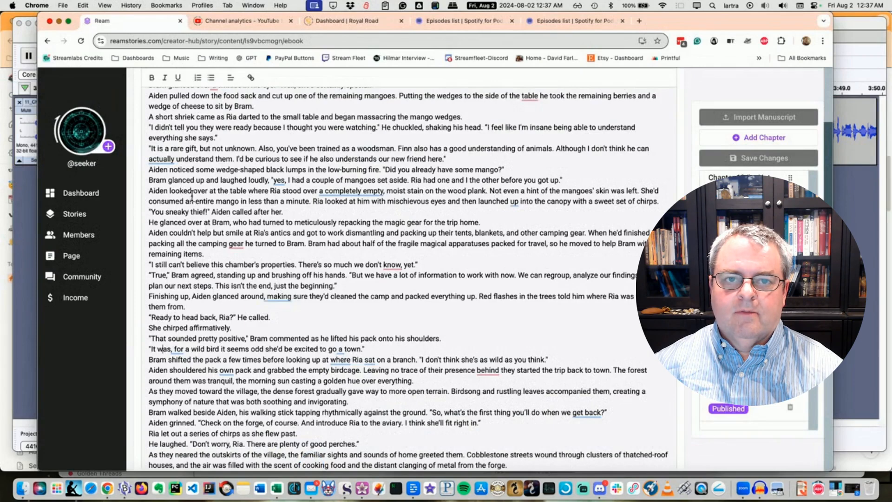
scroll(228, 338, "down", 1)
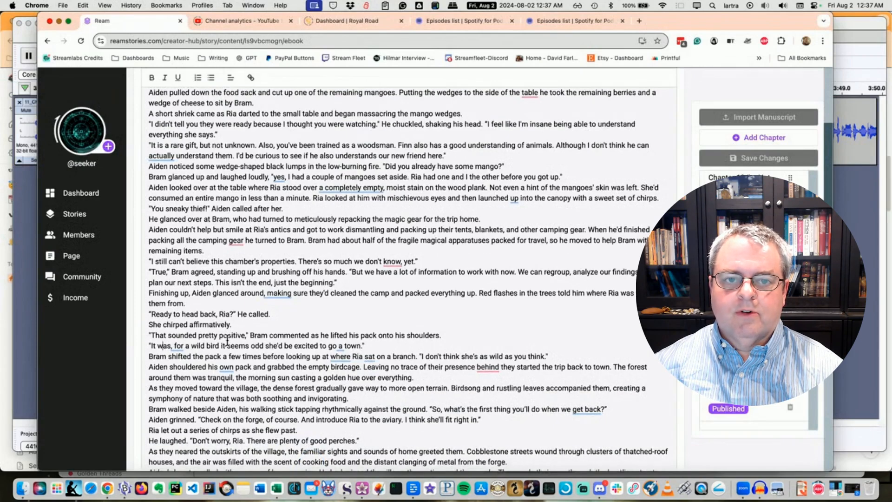
scroll(227, 340, "down", 2)
mouse_move(158, 334)
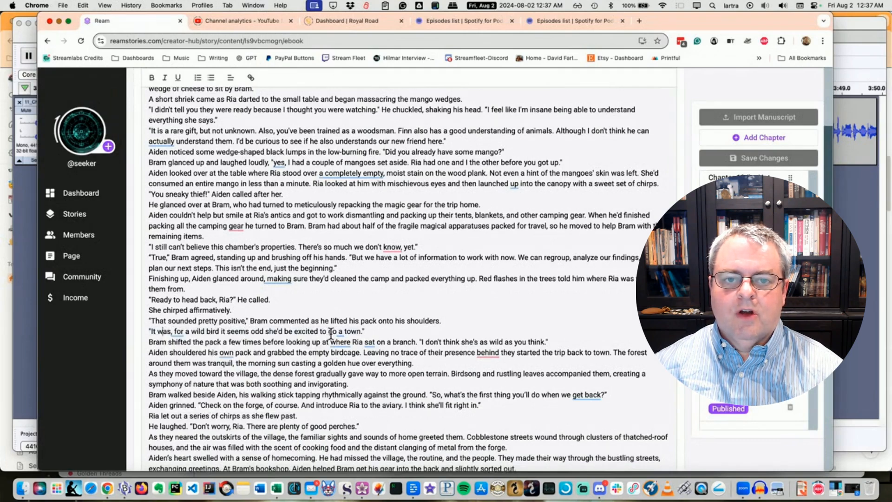
mouse_move(332, 333)
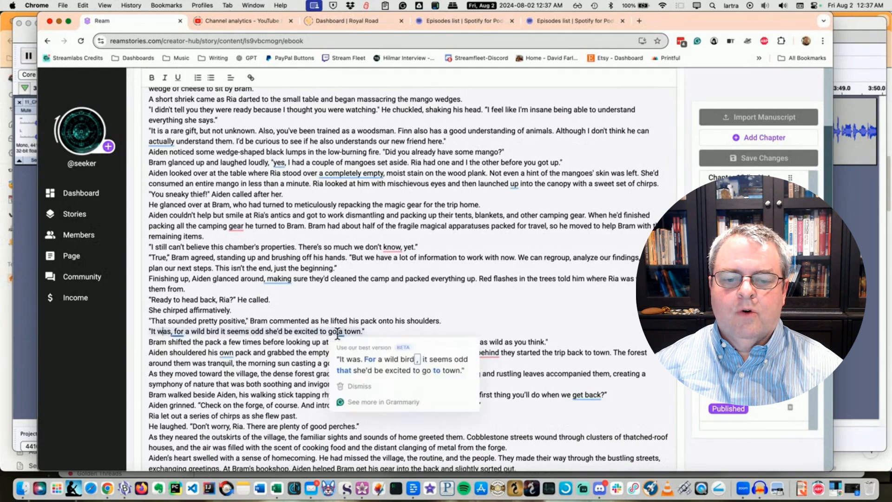
left_click(379, 387)
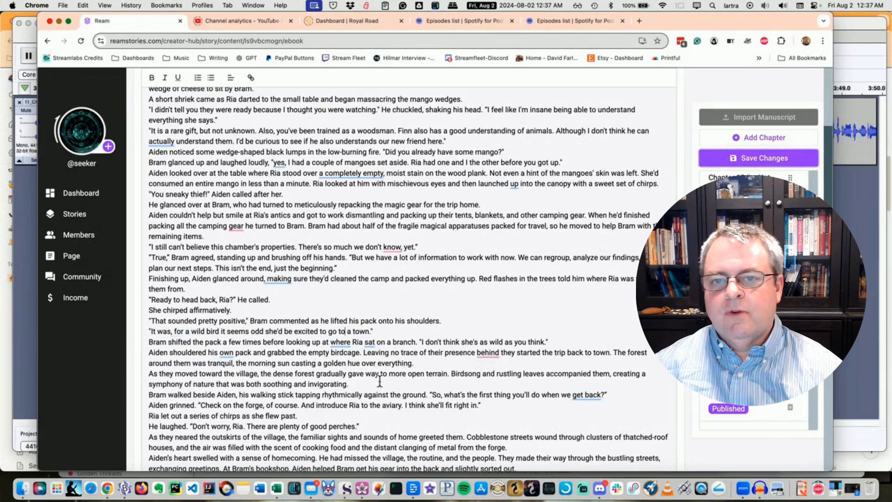
left_click(758, 158)
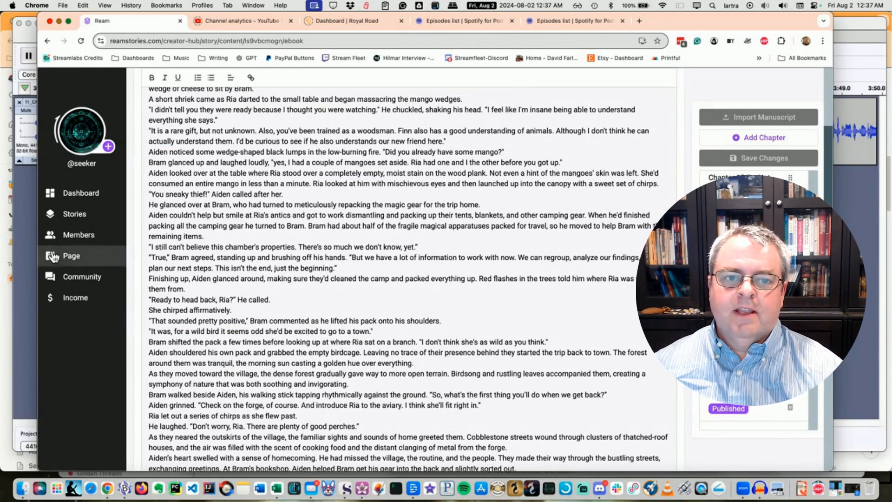
Return to Audacity and listen to an earlier phrase of the Chapter 11 narration starting at about 3:12.5.
left_click(25, 257)
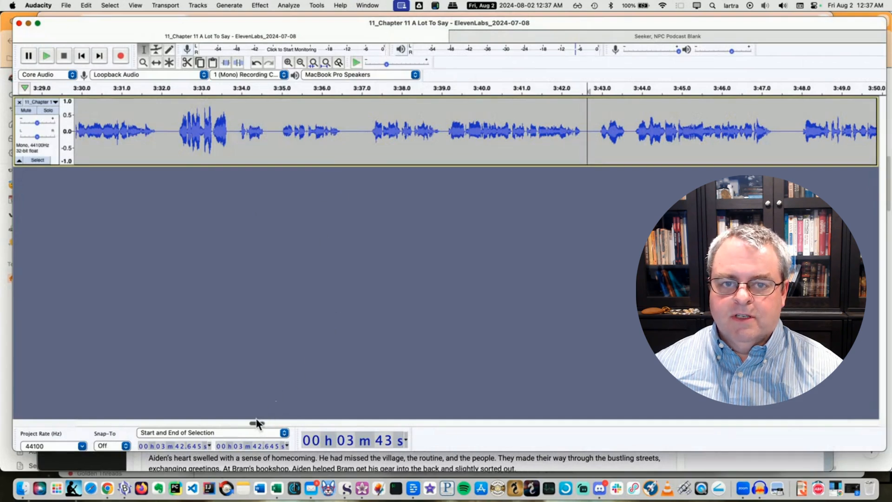
left_click_drag(256, 422, 238, 425)
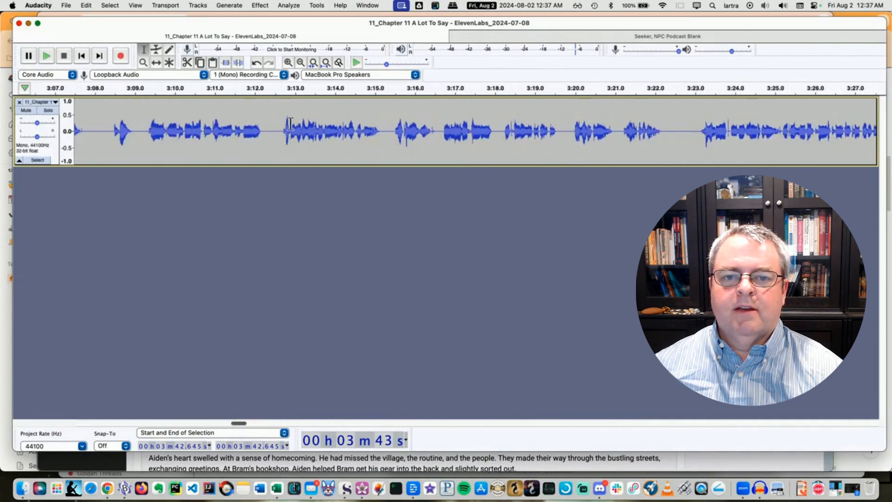
left_click(275, 124)
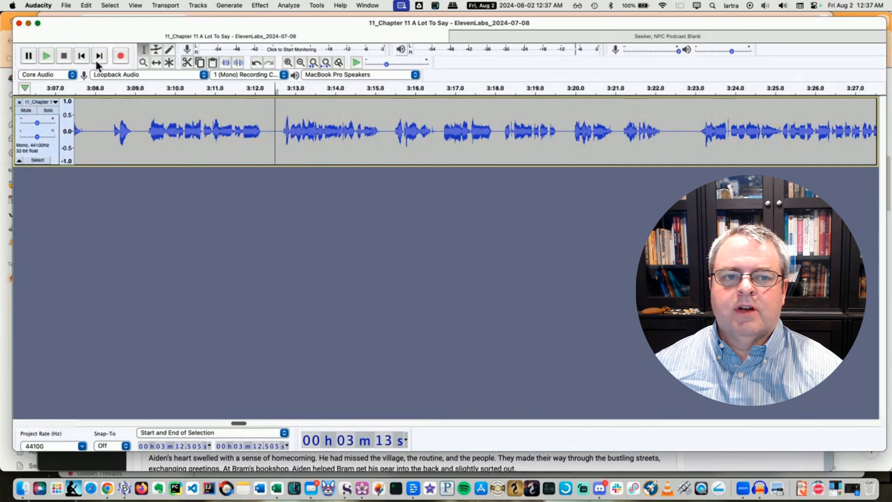
left_click(46, 56)
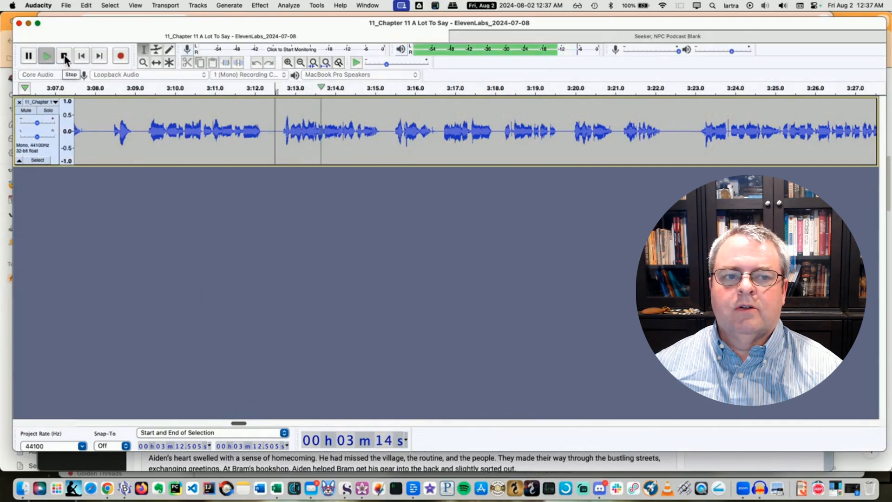
left_click(65, 56)
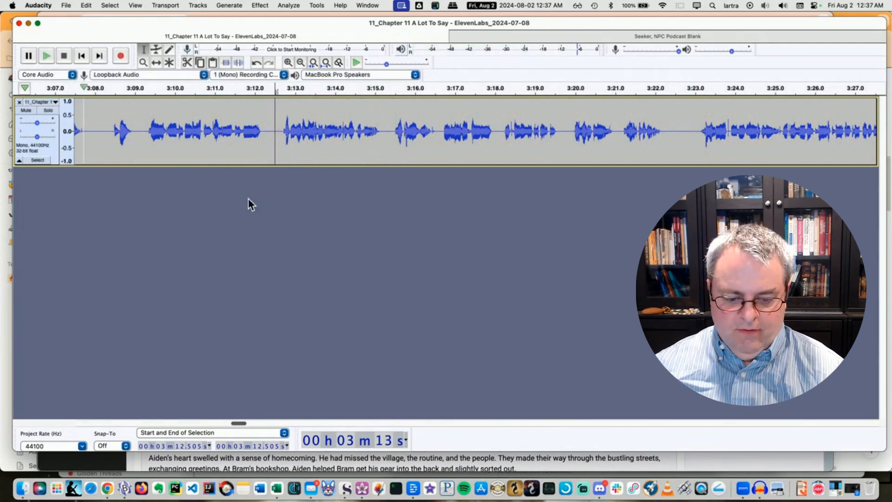
Audition the phrase at a finer time scale, playing it from about 3:12.5 and again from about 3:14.18.
scroll(258, 194, "left", 3)
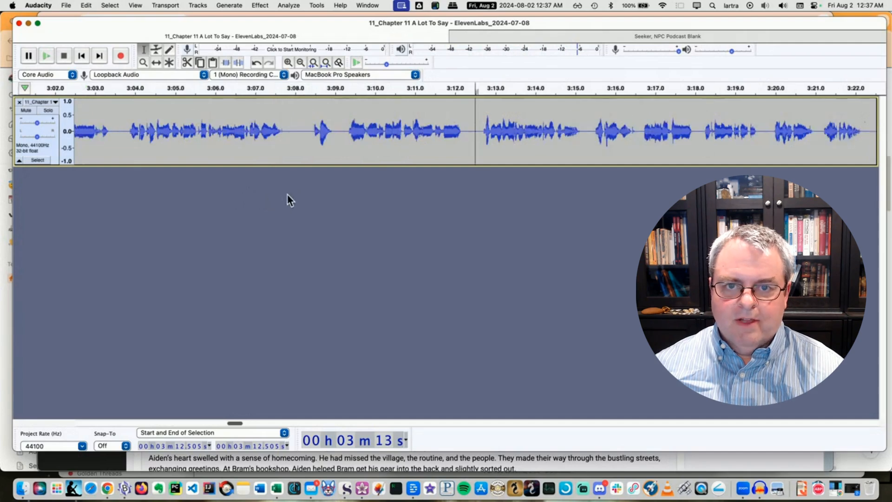
key("super+1")
key("super+1")
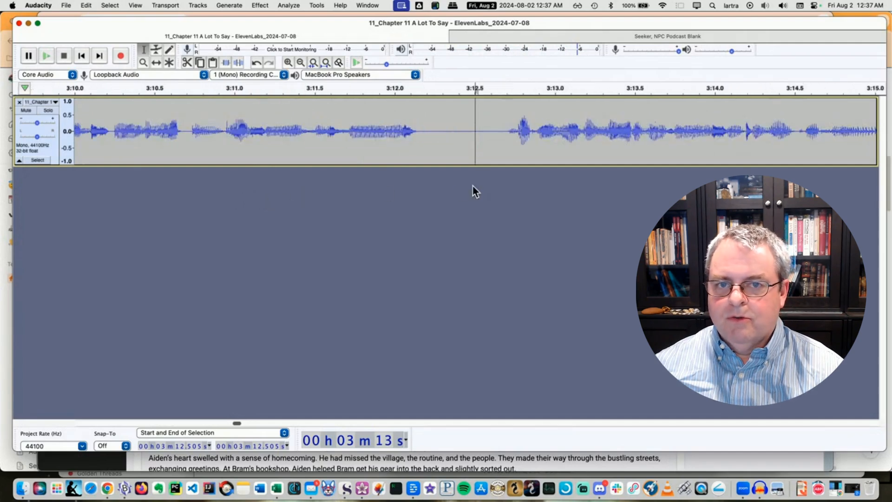
left_click(46, 56)
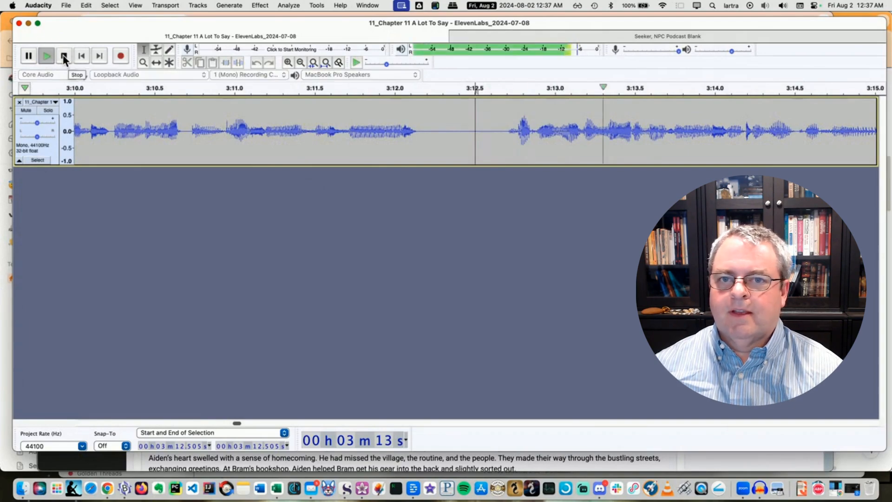
left_click(64, 56)
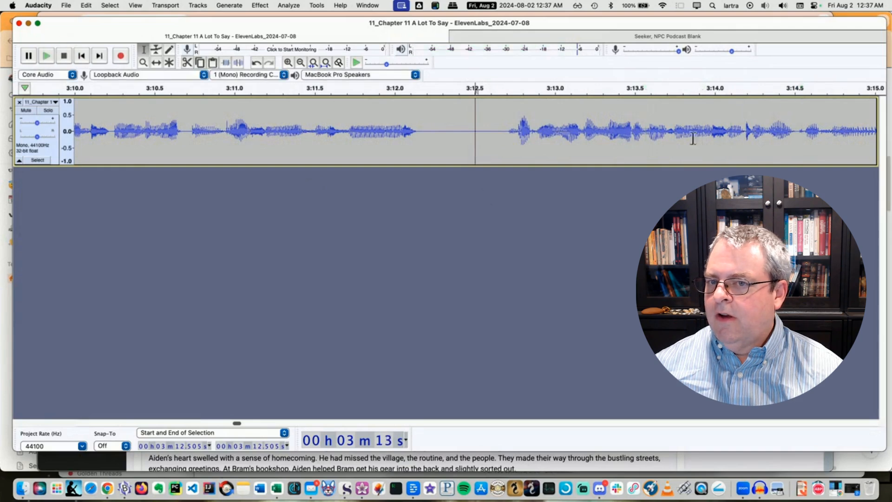
left_click(744, 133)
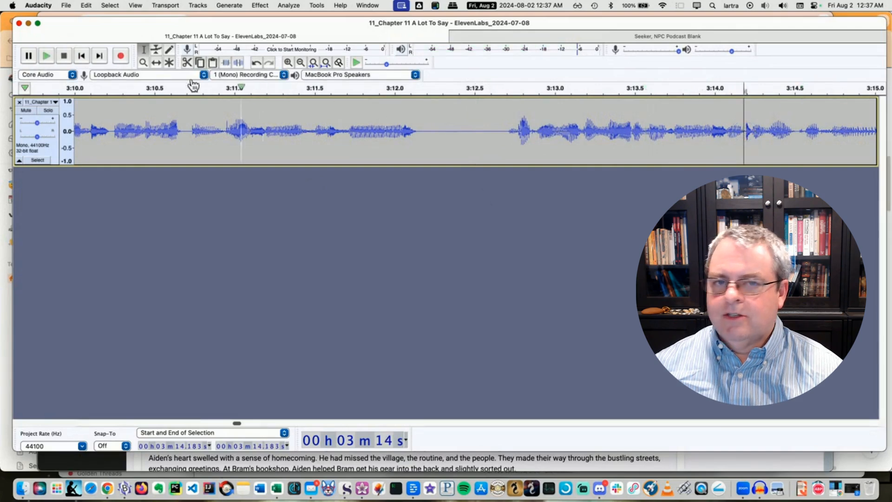
left_click(47, 56)
left_click(64, 56)
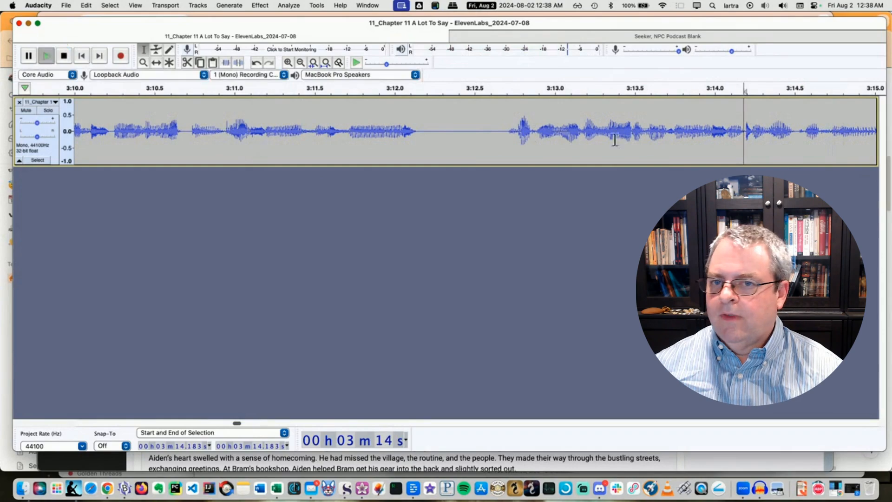
Examine the waveform around 3:14 at a finer time scale and play the narration from about 3:14.08.
left_click_drag(240, 423, 241, 423)
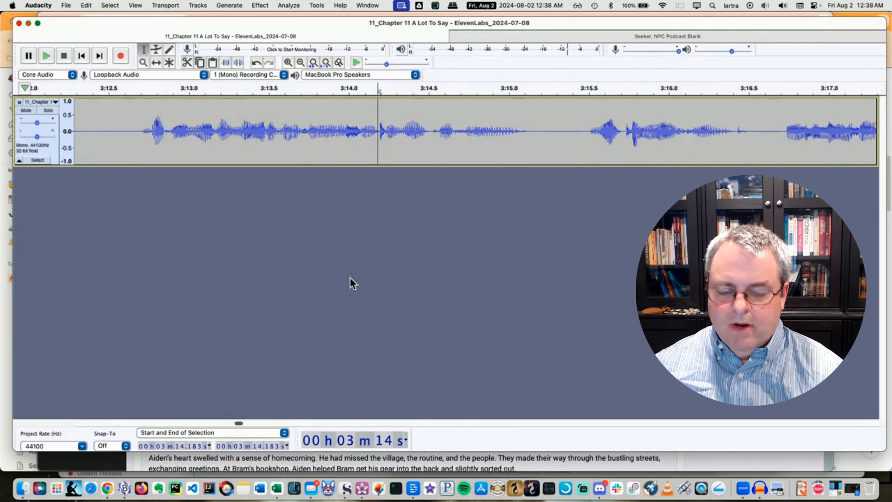
key("super+1")
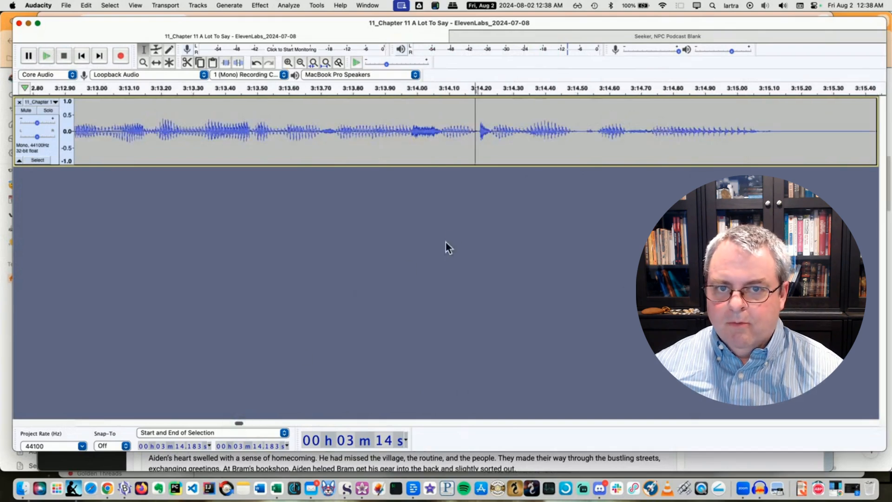
left_click(442, 129)
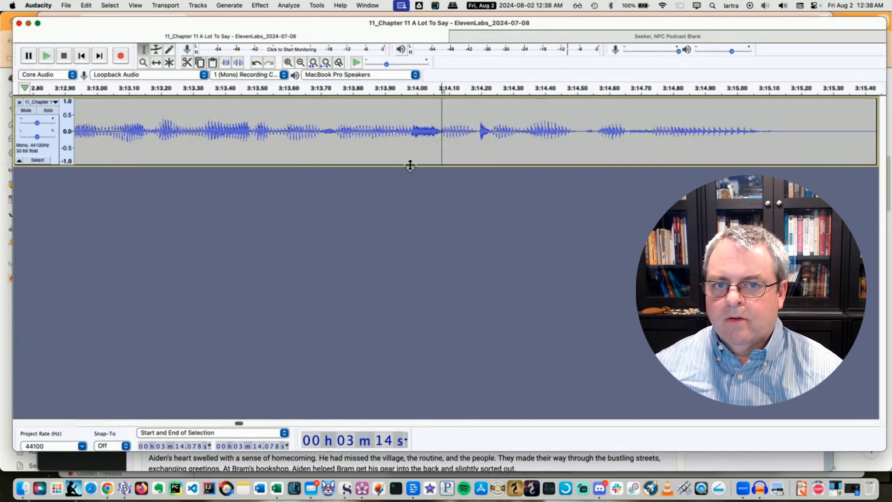
left_click(49, 57)
left_click(63, 56)
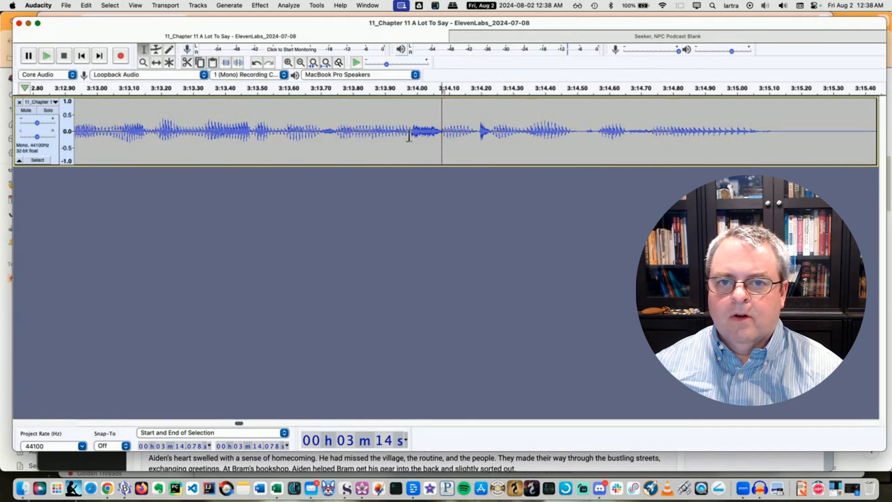
Audition the short sound starting at about 3:14.190, ending first at about 3:14.238 and again at about 3:14.334.
left_click(477, 133)
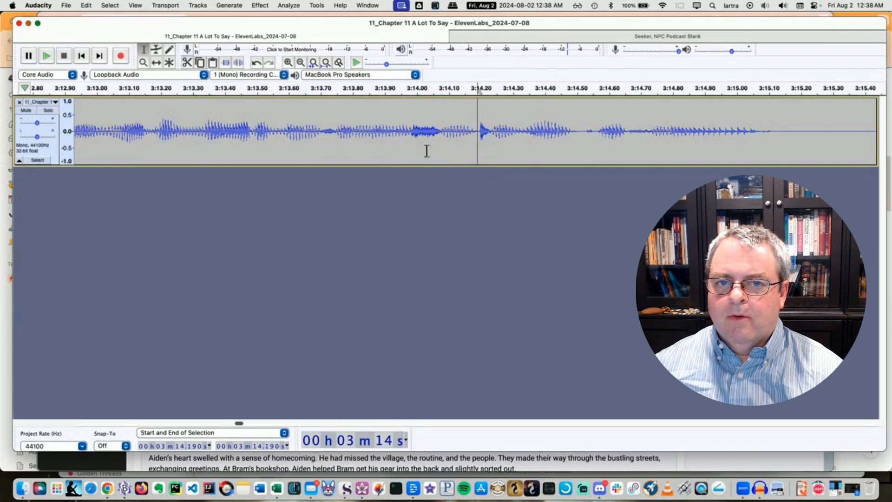
key("shift")
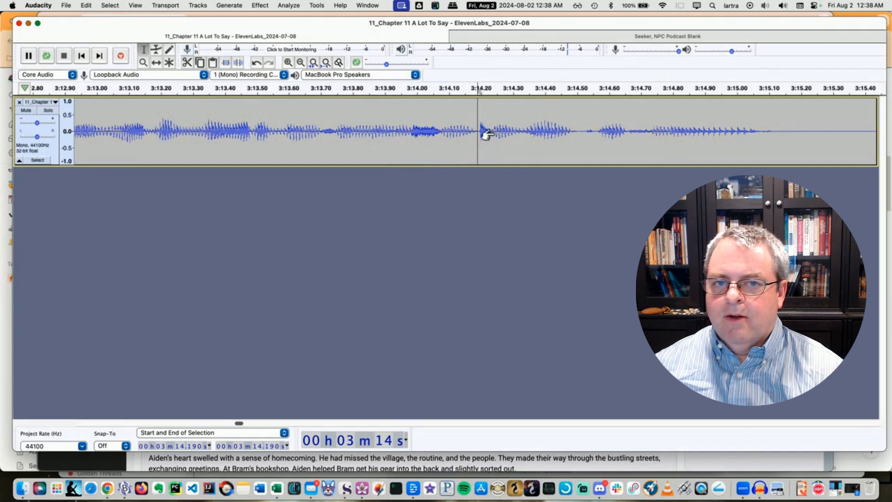
left_click(493, 132, "shift")
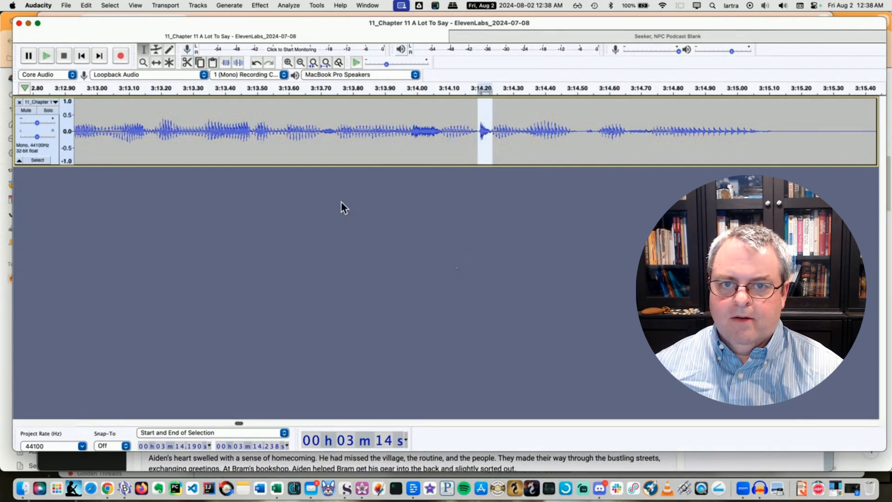
key("space")
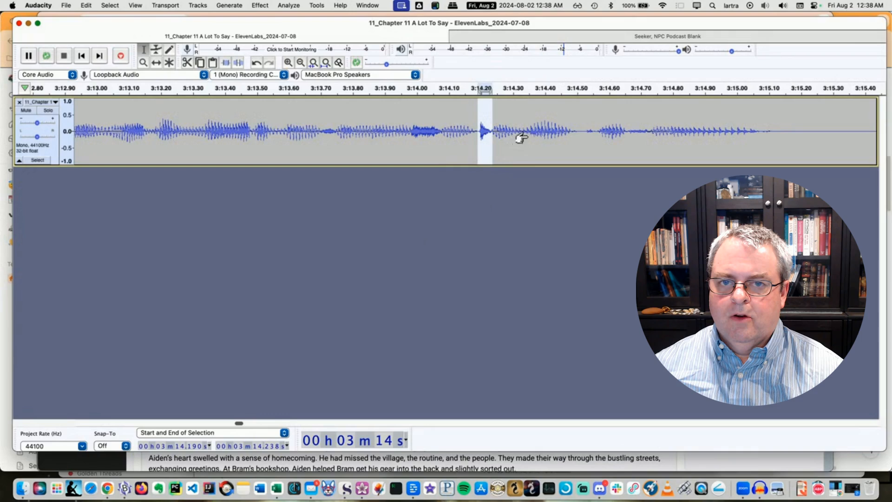
left_click(522, 133, "shift")
key("space")
key("space")
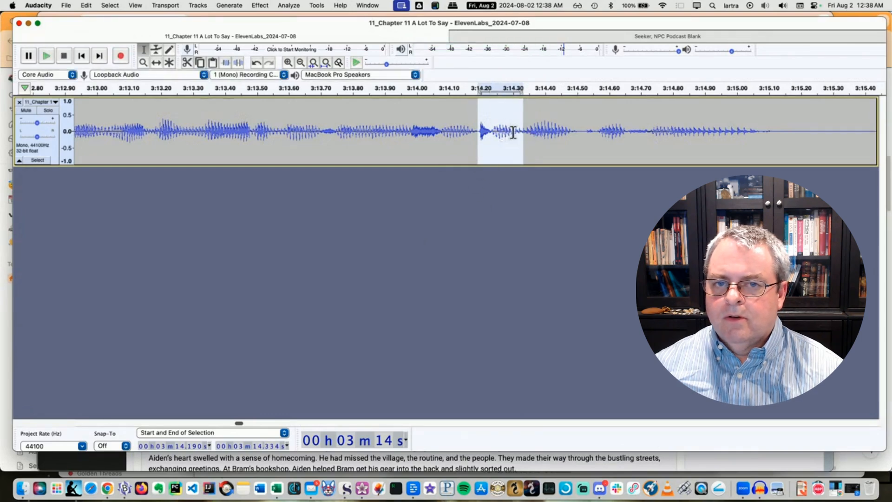
Narrow the selection to the sound from about 3:14.187 to 3:14.262, audition it, and copy it.
left_click(514, 133)
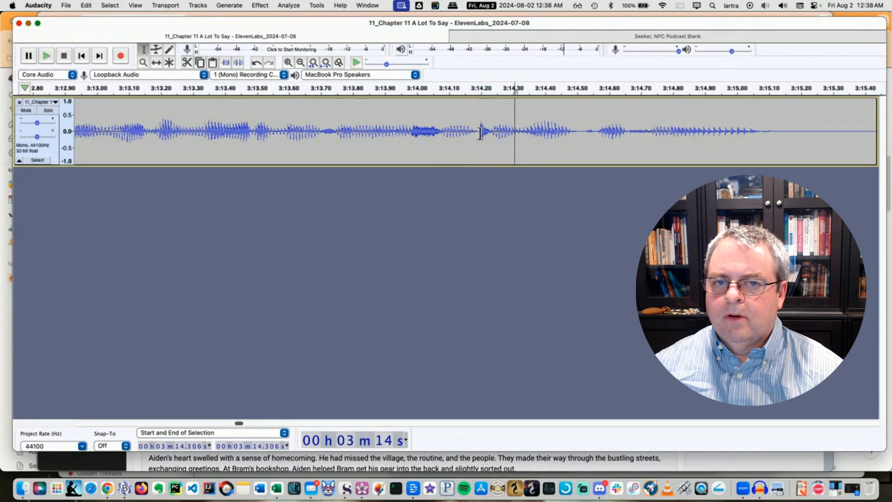
left_click_drag(478, 133, 513, 133)
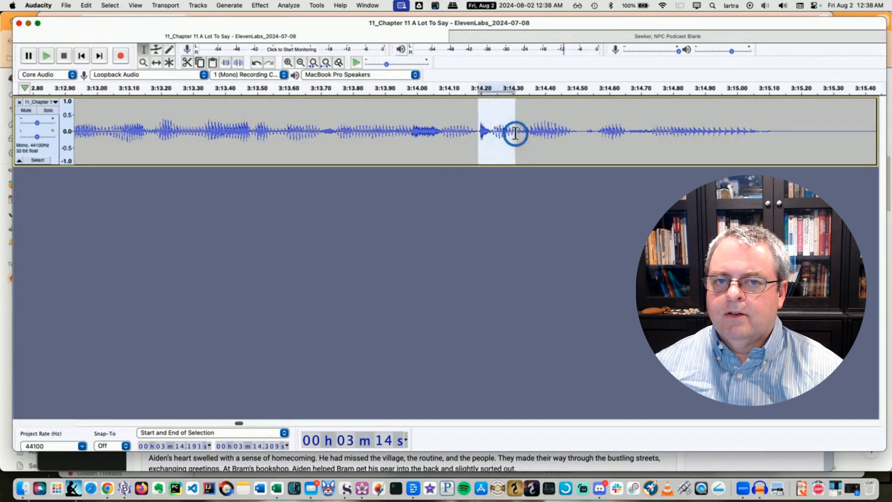
key("space")
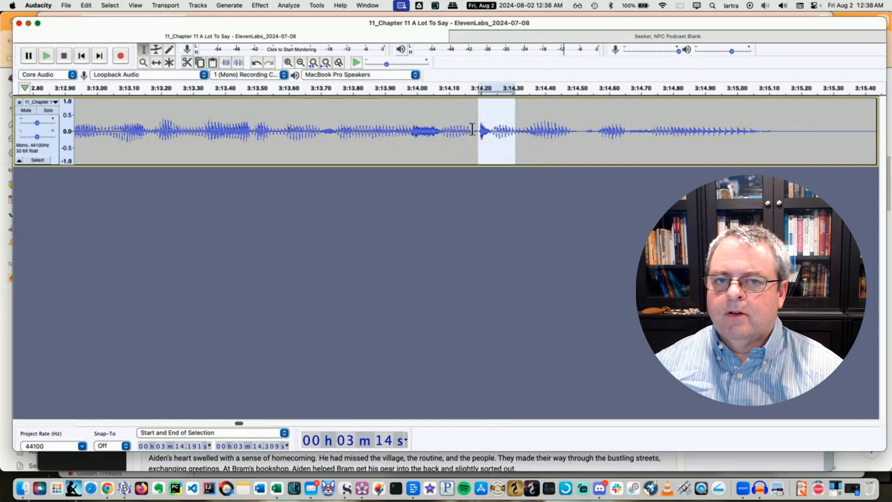
left_click_drag(477, 130, 500, 132)
key("space")
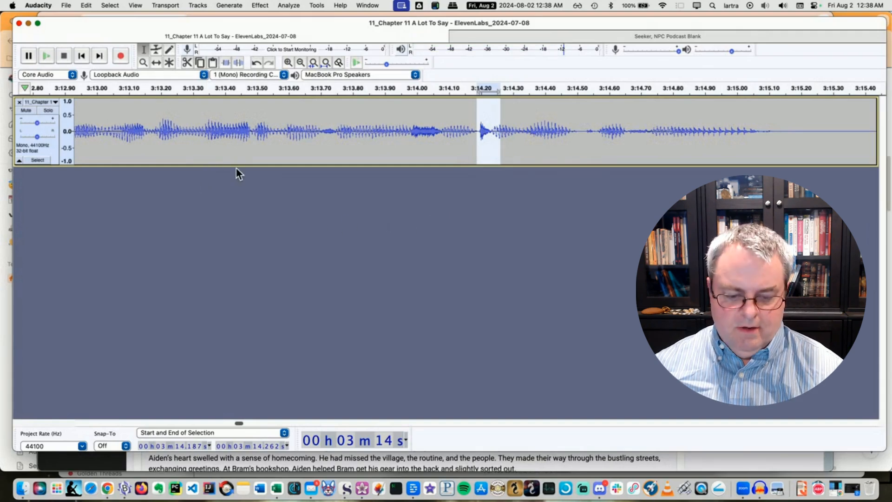
Locate the phrase with the missing word by listening from about 3:37.1, 3:42.9 and 3:46.8.
key("super+2")
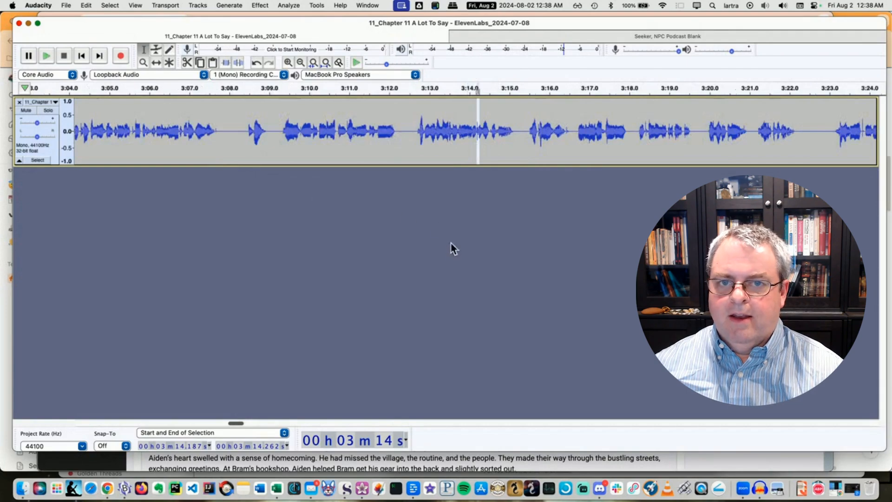
left_click_drag(231, 424, 255, 424)
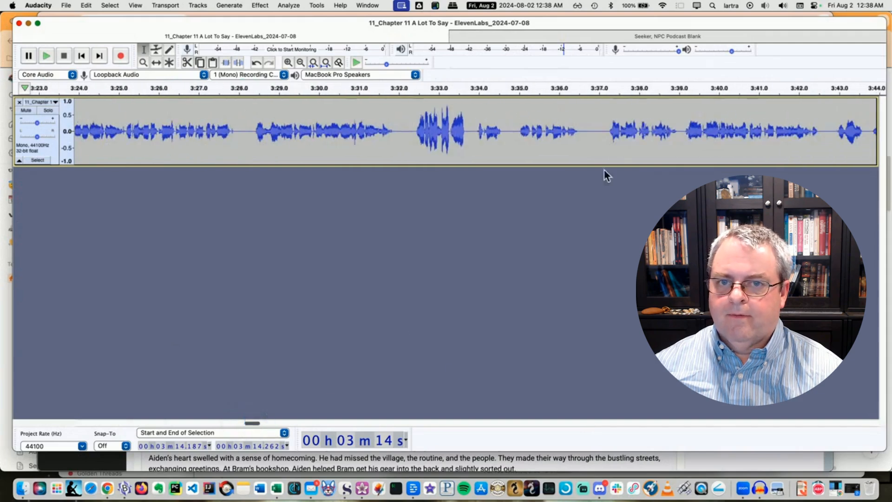
left_click(602, 131)
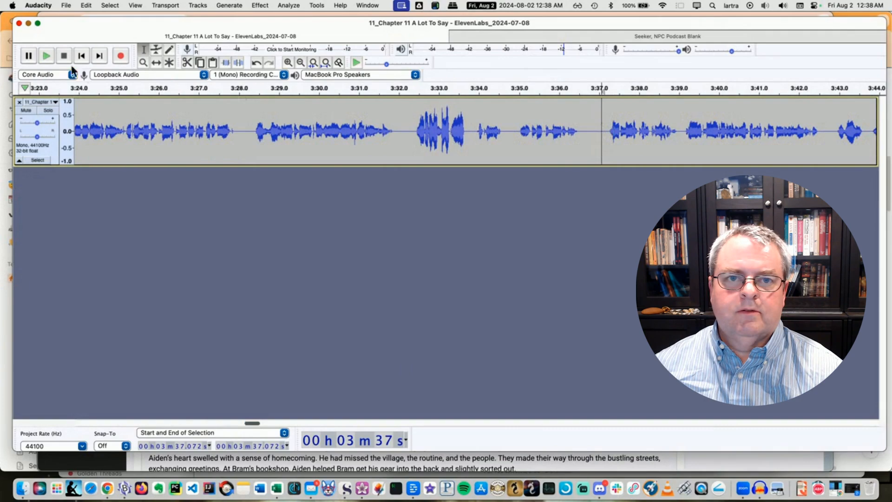
left_click(45, 56)
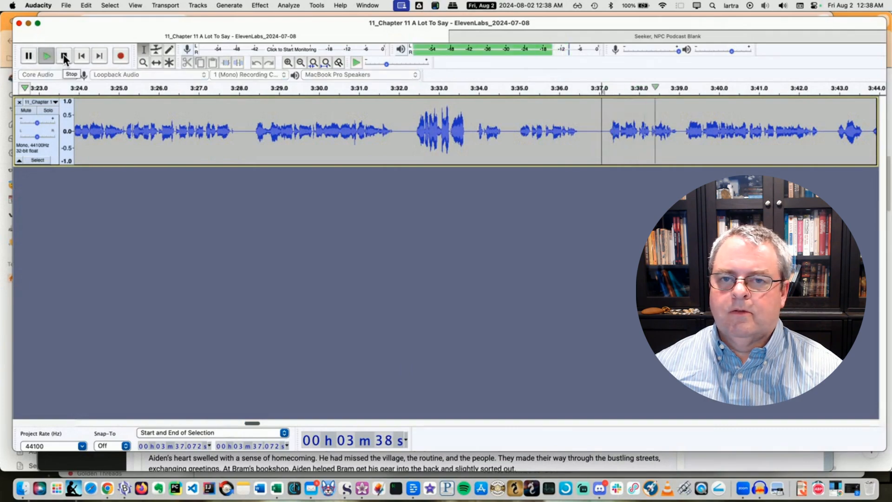
left_click(836, 133)
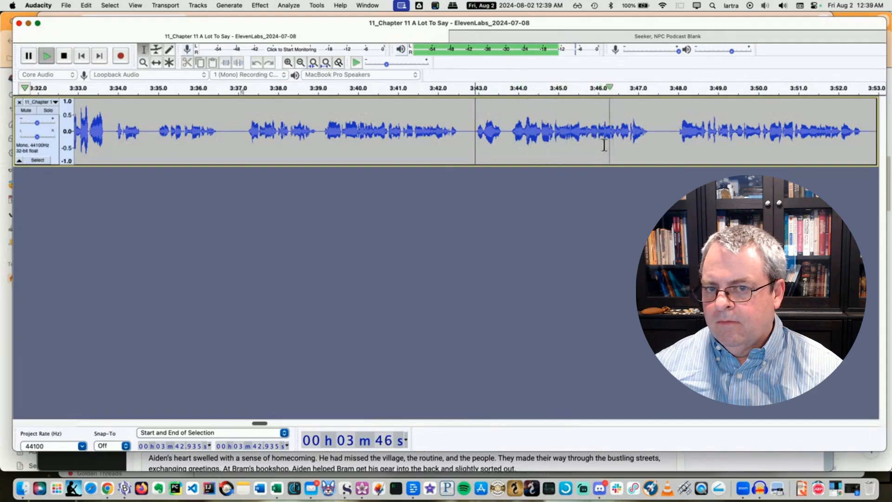
left_click(630, 148)
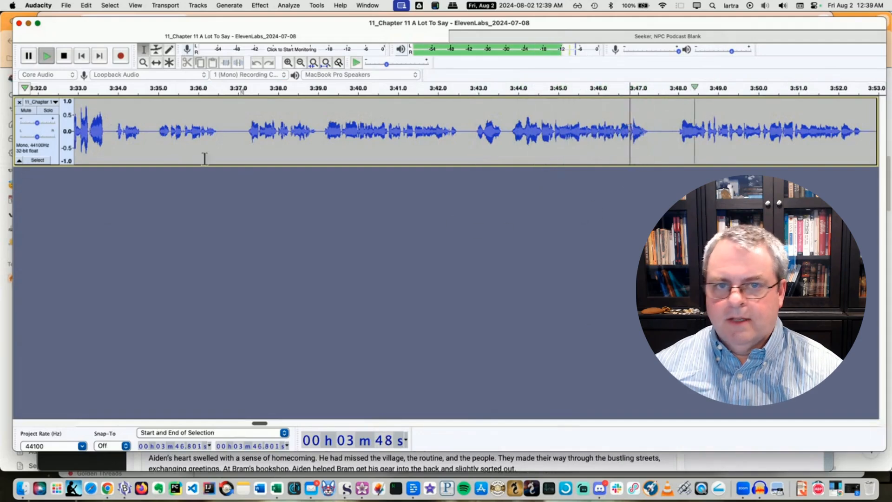
left_click(64, 56)
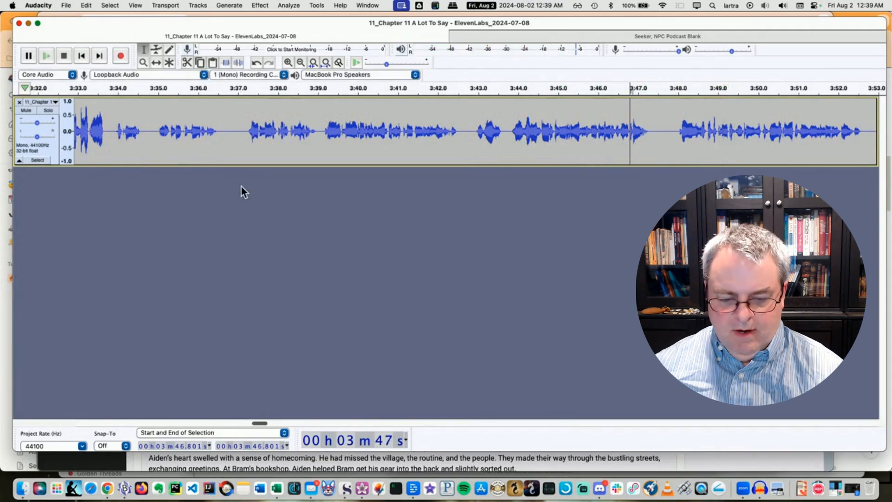
Examine the insertion area at a fine time scale, playing from about 3:46.57 and again from about 3:46.81.
scroll(244, 188, "right", 3)
key("super+1")
key("super+1")
key("super+1")
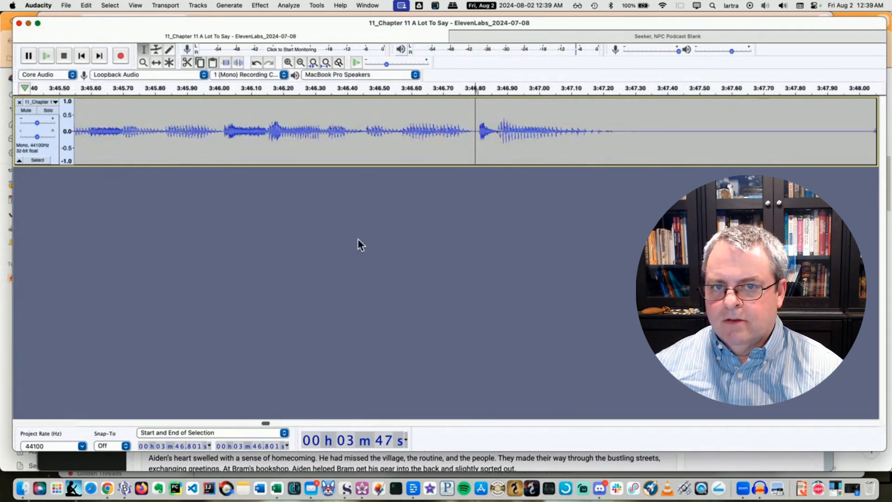
left_click(401, 135)
key("space")
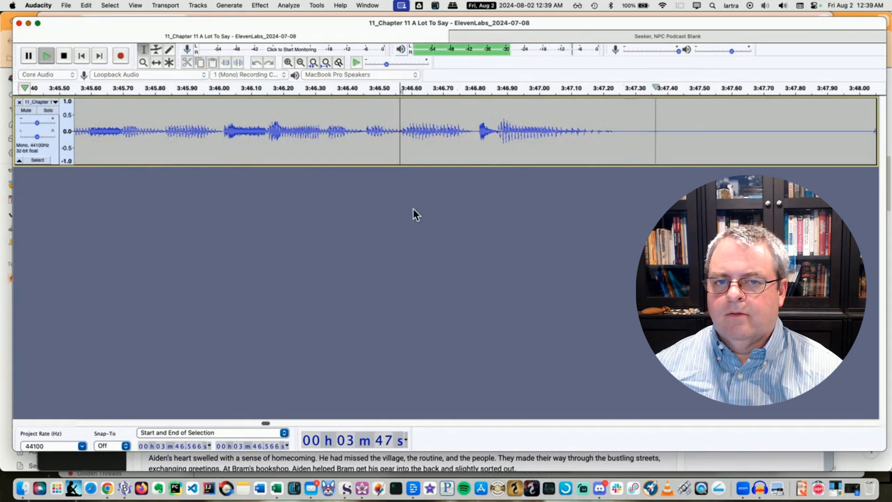
key("space")
left_click(478, 135)
key("space")
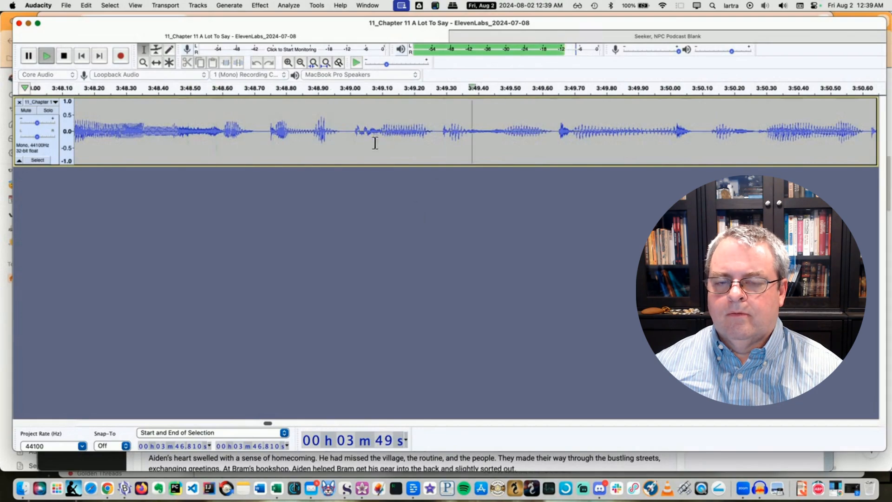
key("space")
key("space")
left_click(64, 55)
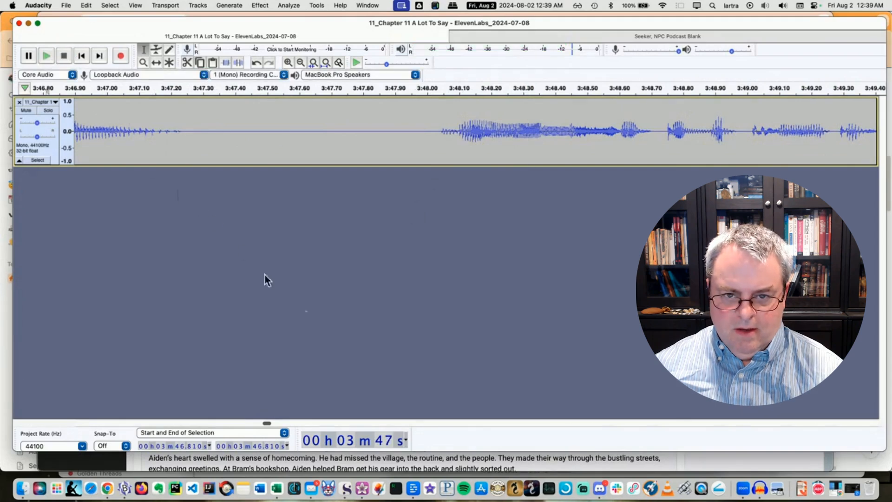
Recheck the end of the phrase at a wider time scale, playing from about 3:46.77 and from about 3:46.4.
left_click_drag(263, 423, 256, 422)
scroll(261, 422, "left", 10)
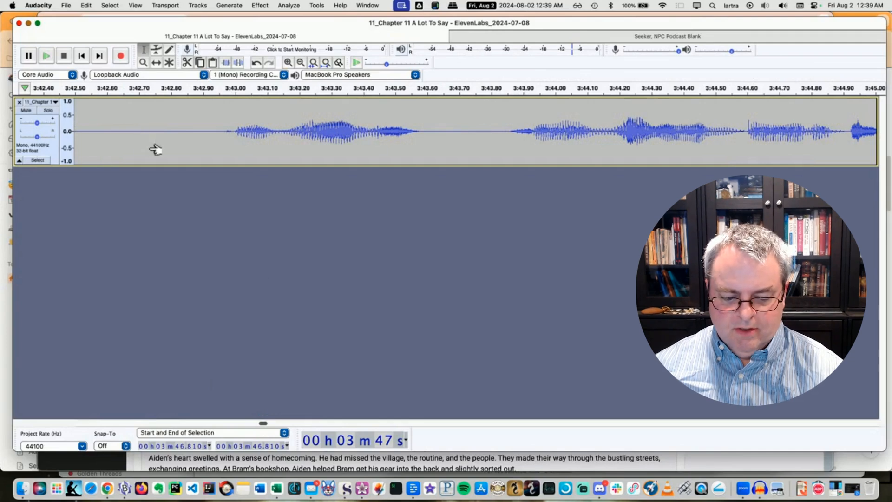
key("super+3")
key("super+3")
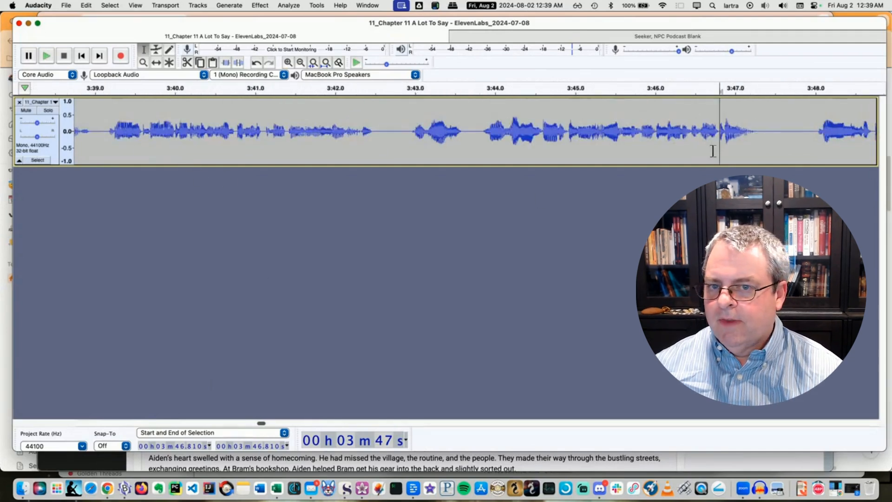
left_click(717, 129)
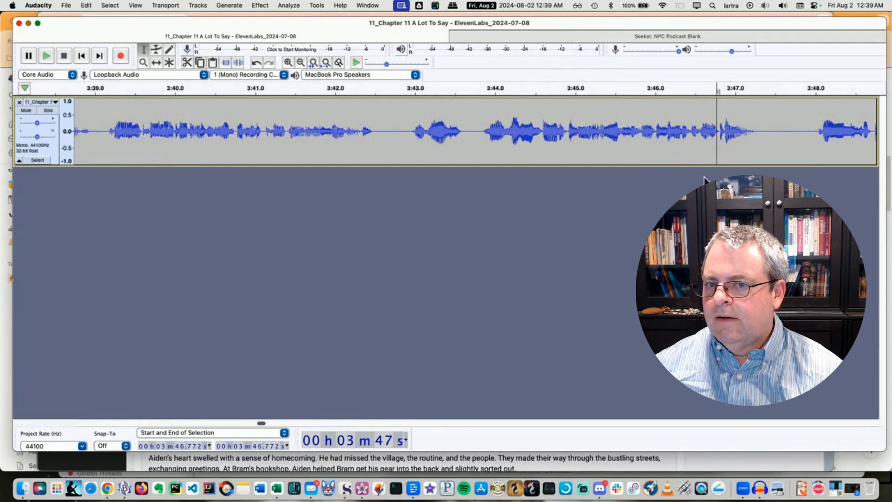
key("space")
key("space")
left_click(688, 160)
key("space")
key("space")
key("space")
key("space")
Paste the copied sound into the silent gap at about 3:46.804, just before the phrase's last word.
left_click_drag(719, 134, 724, 135)
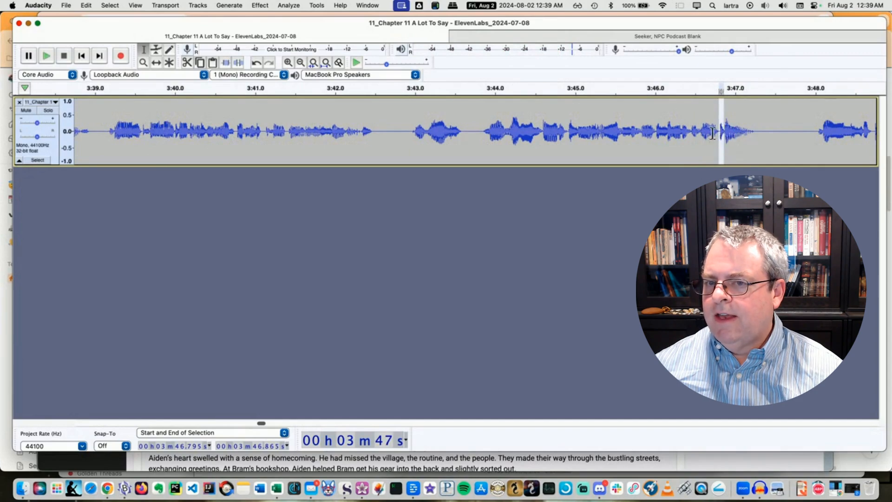
left_click_drag(719, 132, 718, 132)
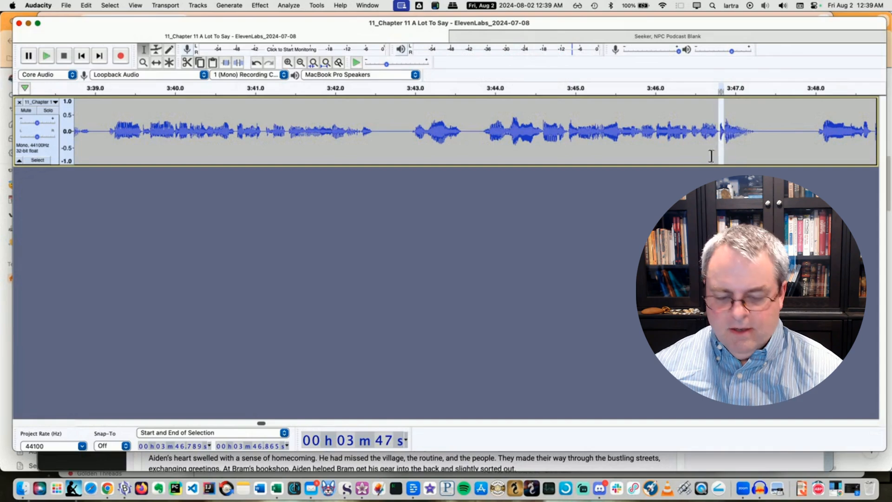
key("super+3")
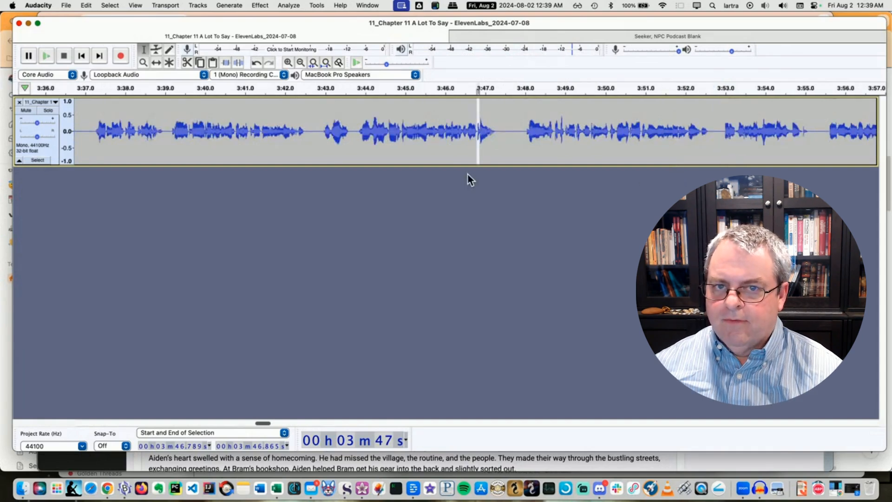
key("super+1")
key("super+1")
key("super+1")
key("super+1")
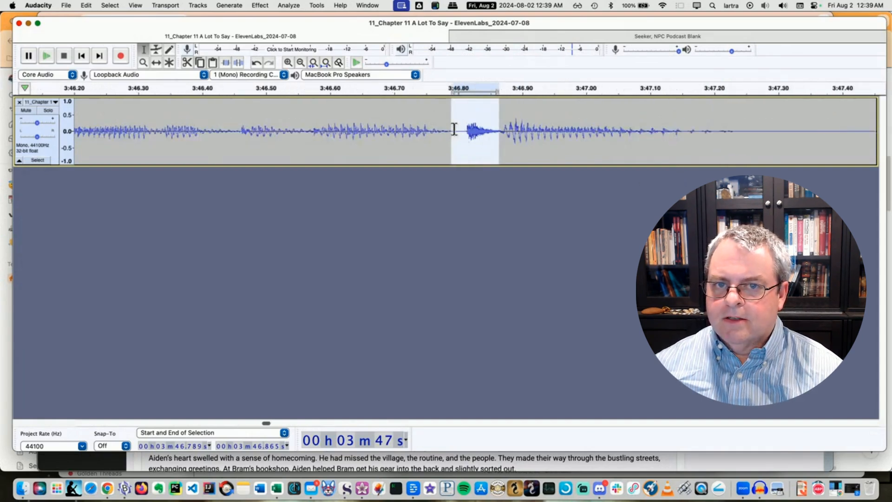
left_click(460, 132)
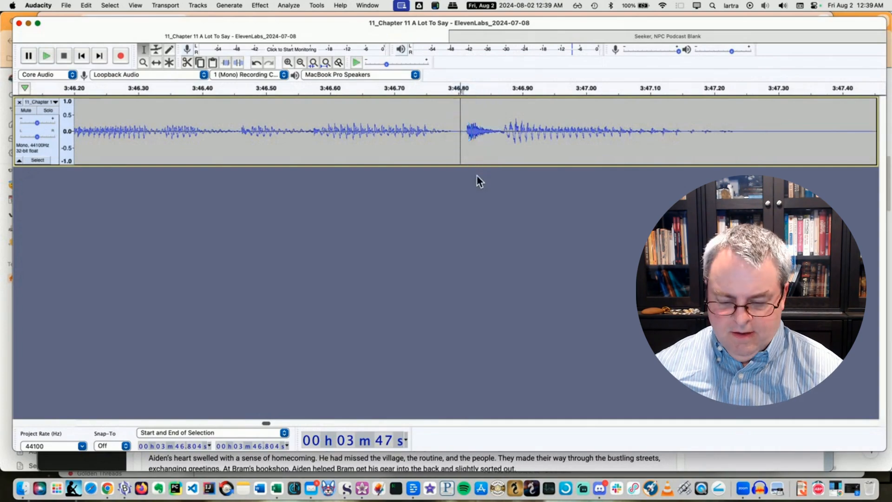
key("super+v")
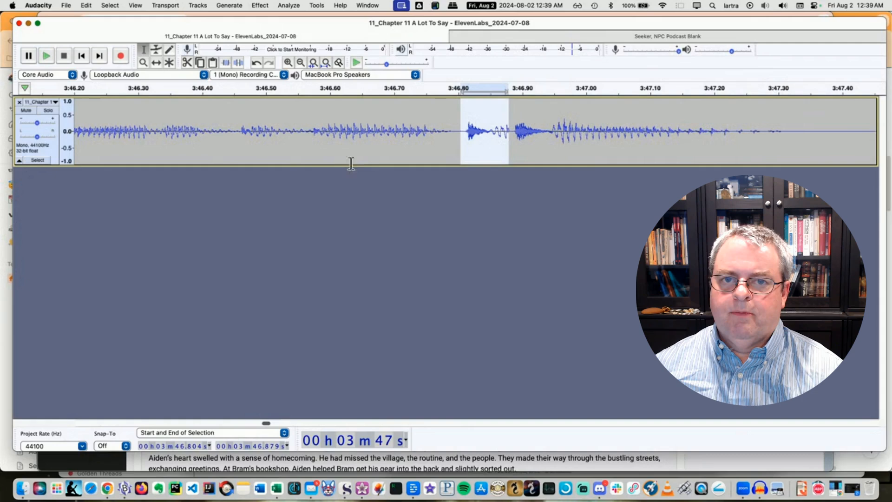
Inspect the pasted sound up close and play the edited phrase from about 3:44.87.
key("super+1")
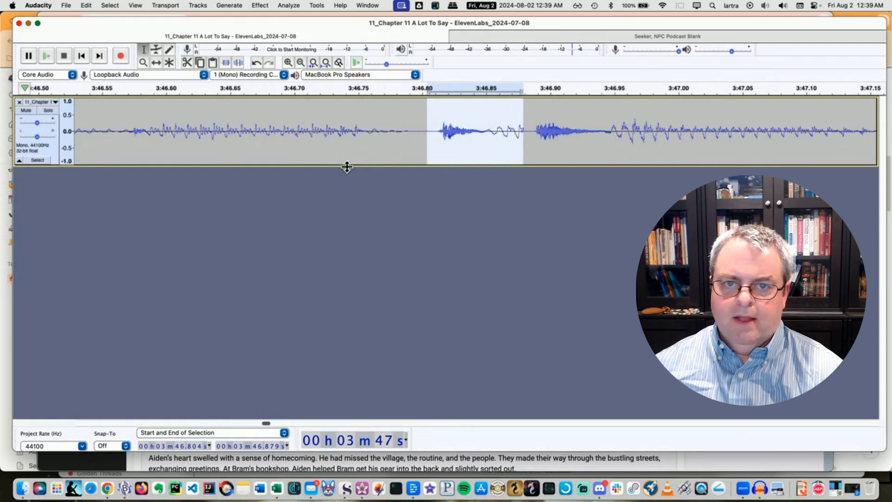
key("super+2")
left_click(399, 135)
key("space")
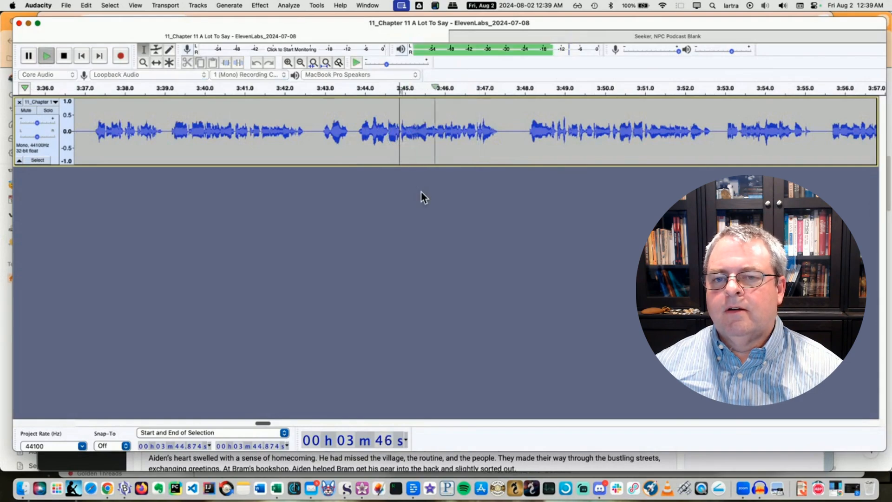
Stop playback and undo the sound pasted before the phrase's last word.
key("space")
key("super+z")
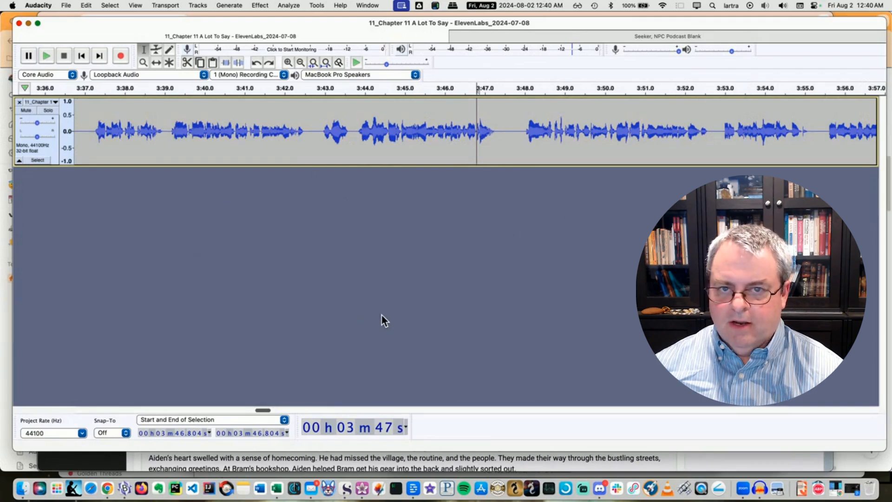
Listen onward from about 3:46.804 through the following phrases for another usable "to" sound.
key("space")
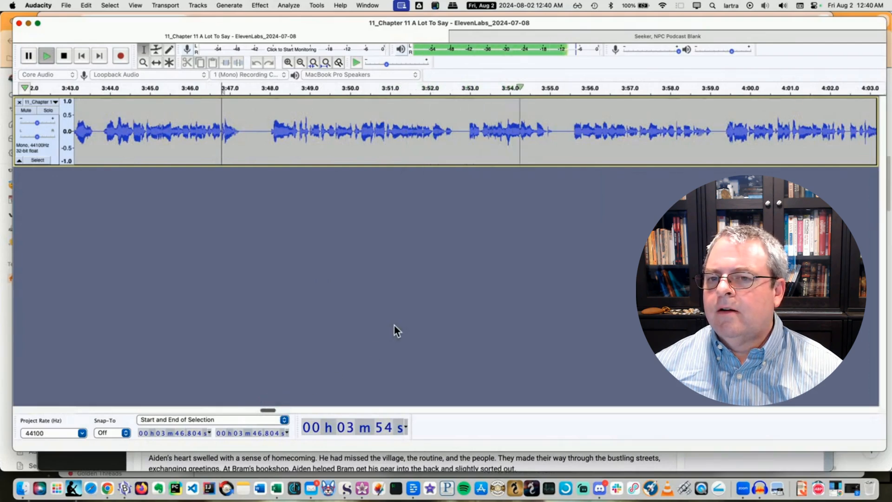
left_click_drag(273, 409, 278, 411)
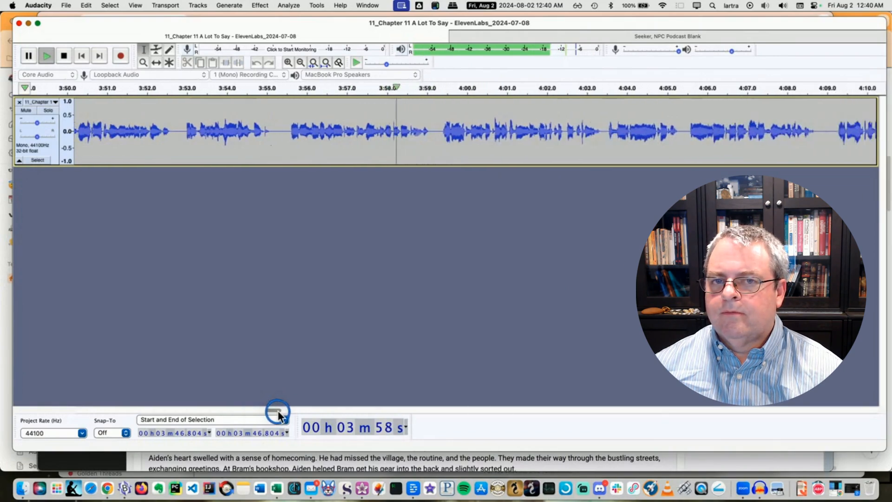
left_click_drag(277, 411, 279, 411)
key("space")
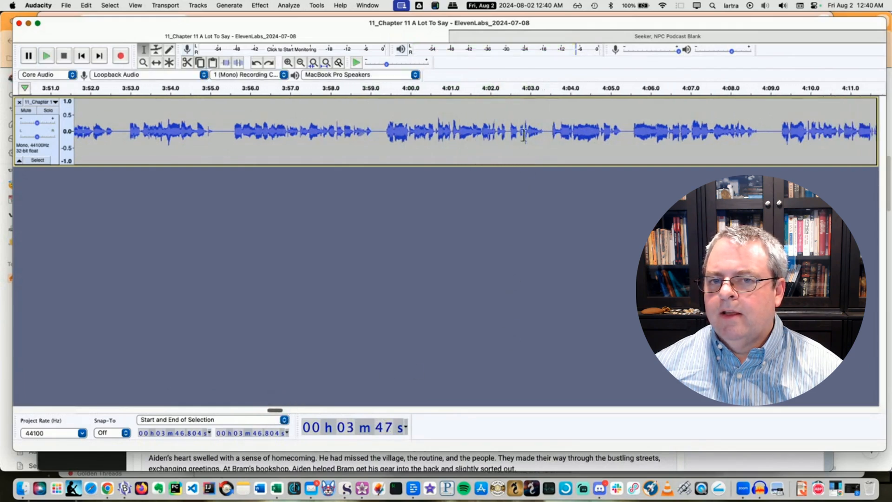
Locate the start of the replacement sound by playing it, and copy the audio from about 4:02.718 to 4:03.392.
left_click(525, 126)
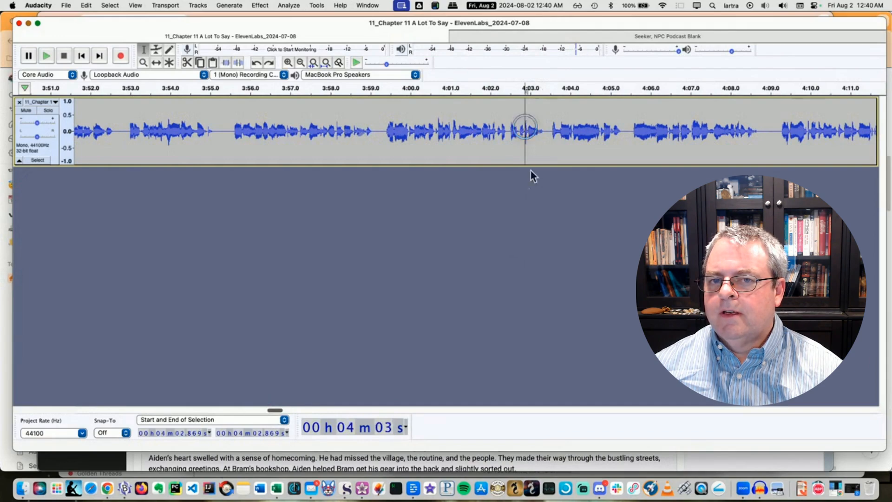
left_click(523, 132)
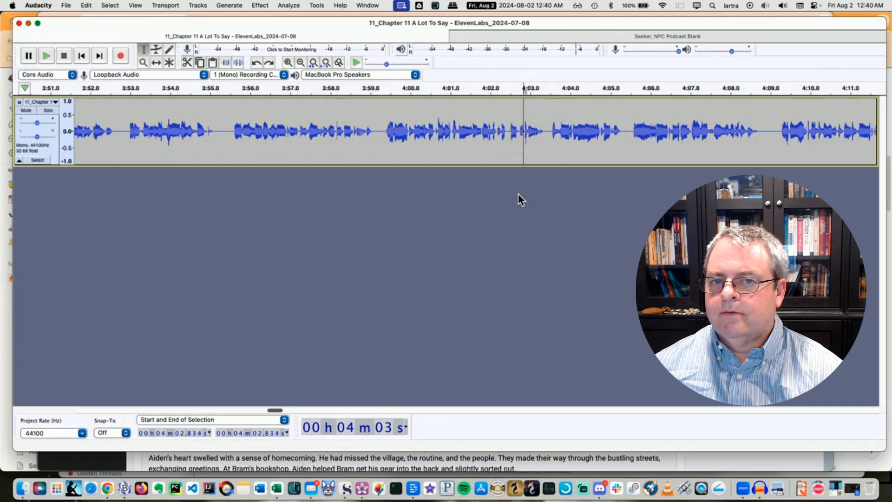
key("space")
key("space")
left_click(519, 139)
key("space")
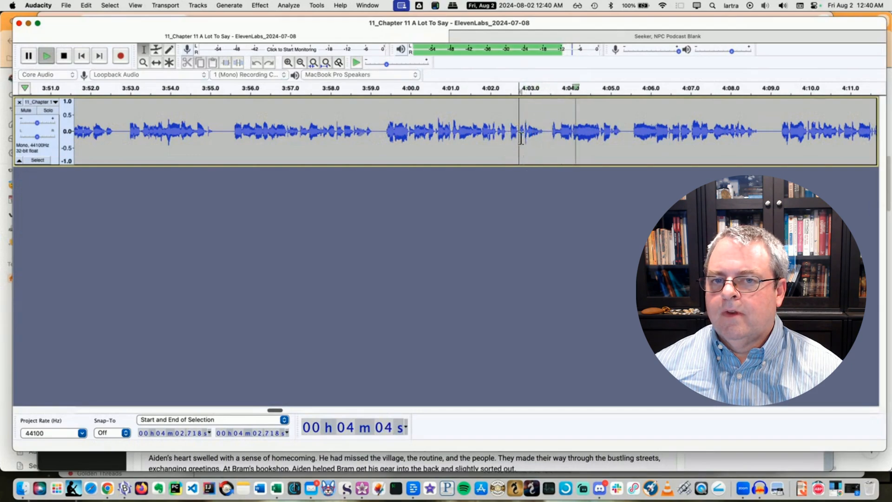
key("space")
left_click_drag(516, 133, 546, 135)
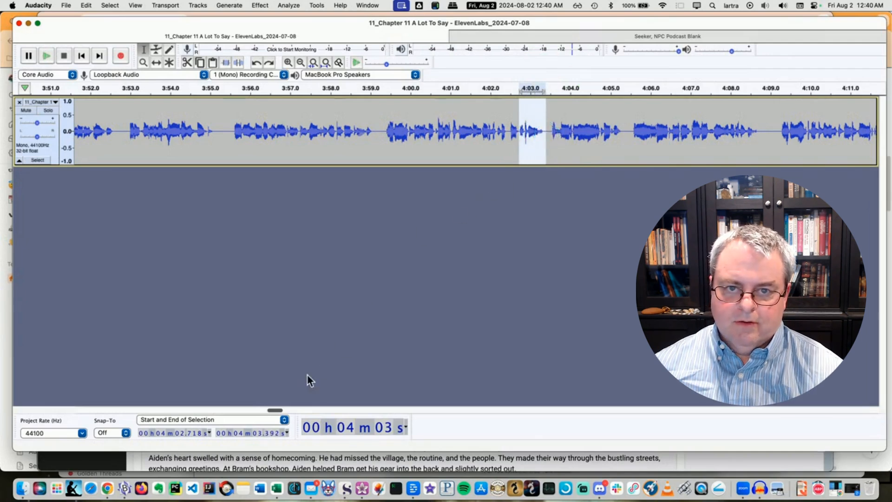
Play the phrase with the missing word from about 3:42.82 through its end.
left_click_drag(275, 409, 256, 409)
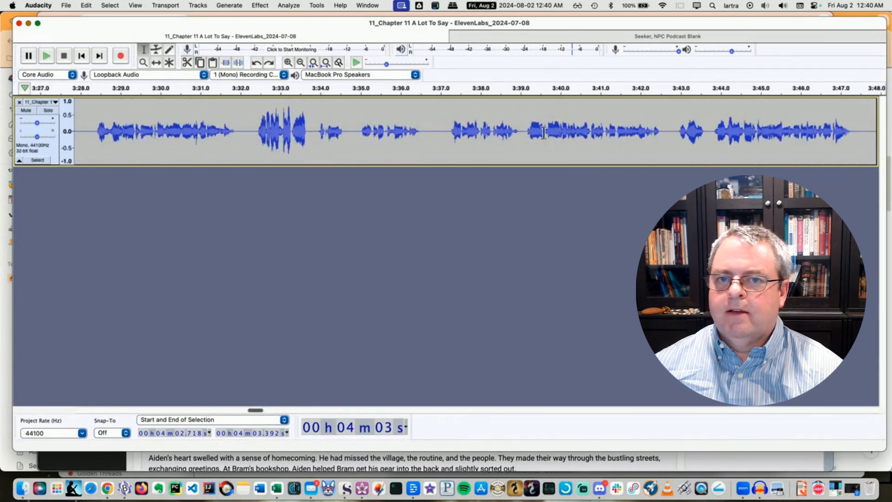
left_click(673, 128)
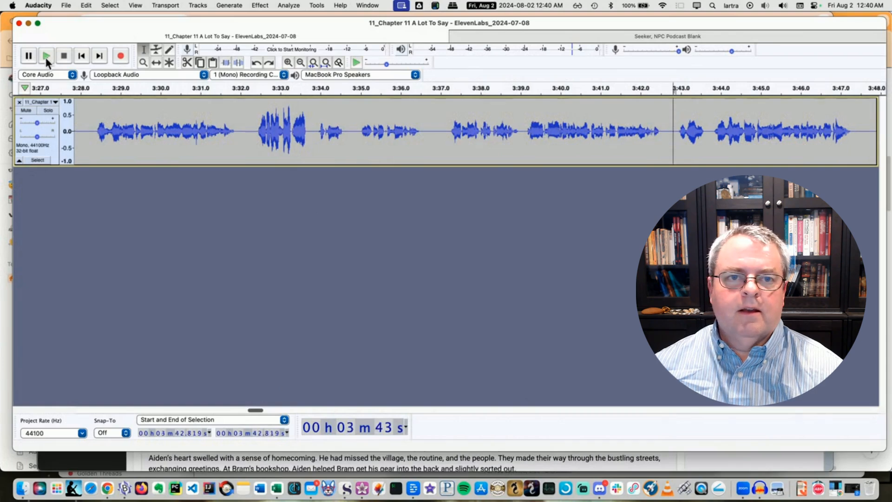
left_click(47, 55)
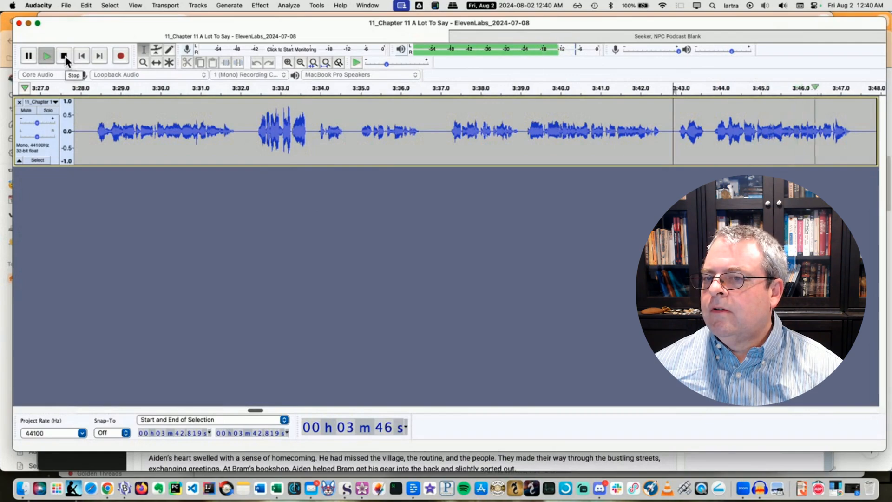
left_click(64, 56)
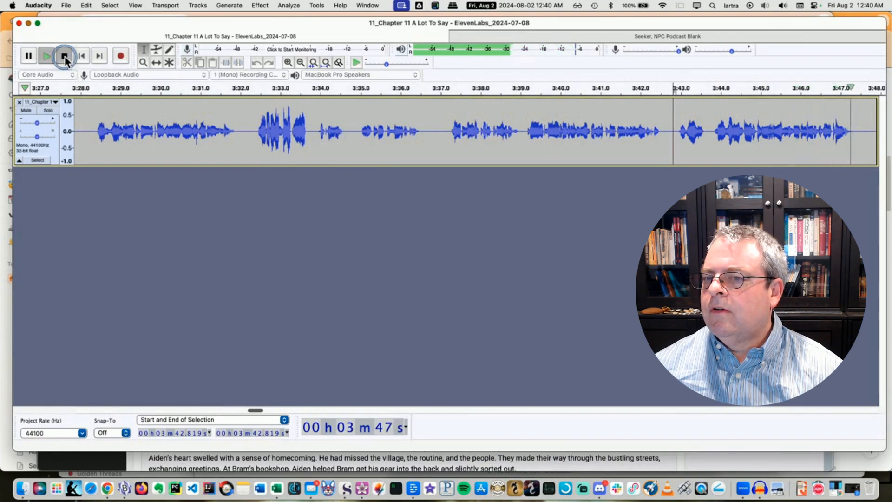
Paste the copied audio into the silent gap at about 3:46.798, just before the phrase's last word.
left_click(832, 131)
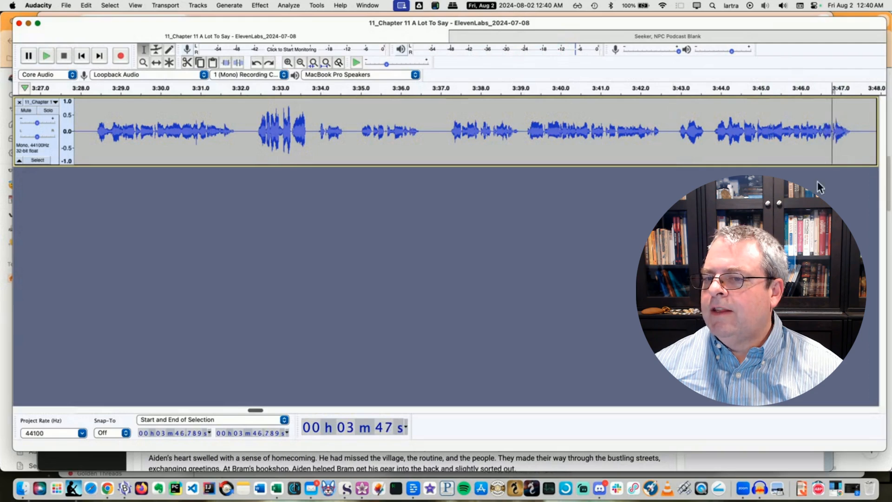
key("space")
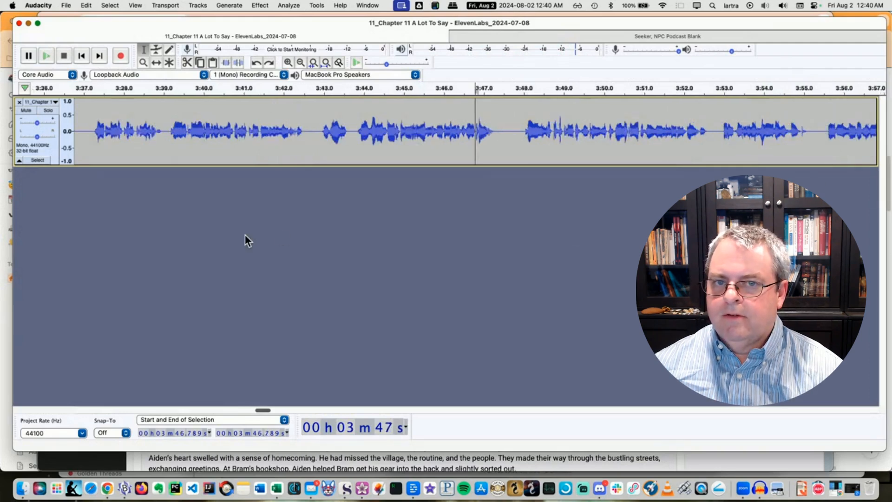
key("cmd+1")
key("cmd+1")
key("cmd+1")
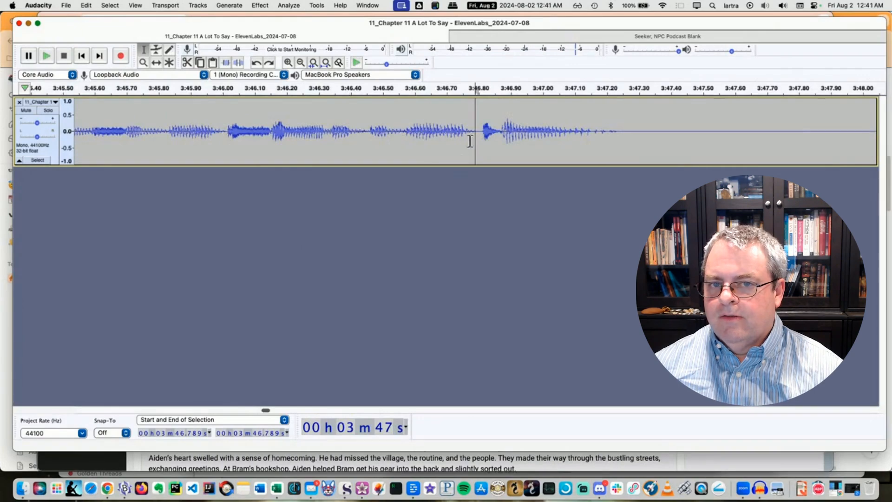
left_click(478, 133)
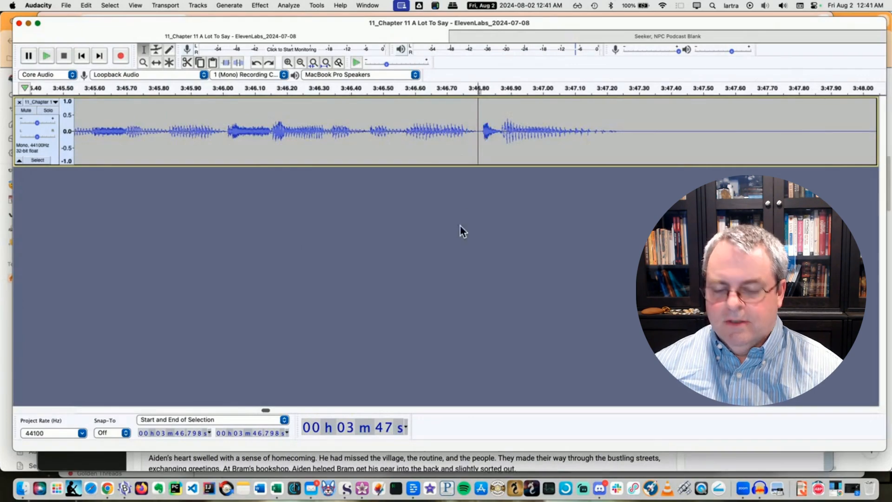
key("super+v")
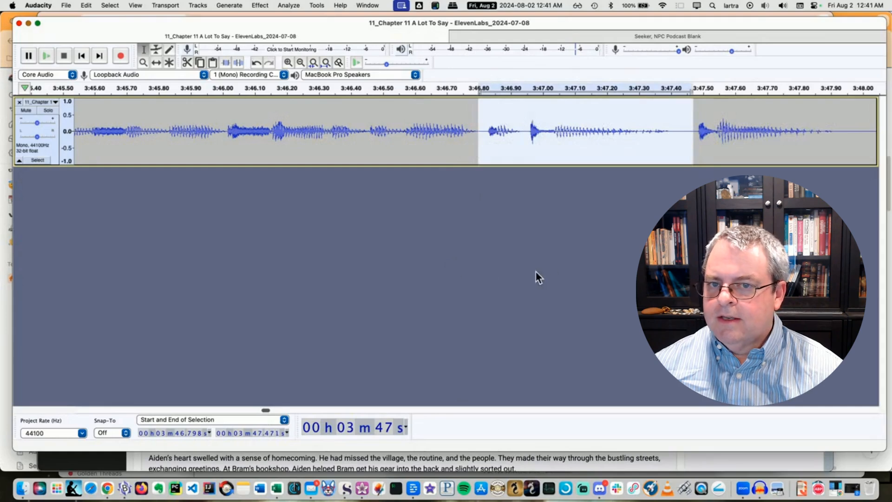
Delete the excess part of the pasted audio from about 3:46.955 to 3:47.479.
left_click(528, 136)
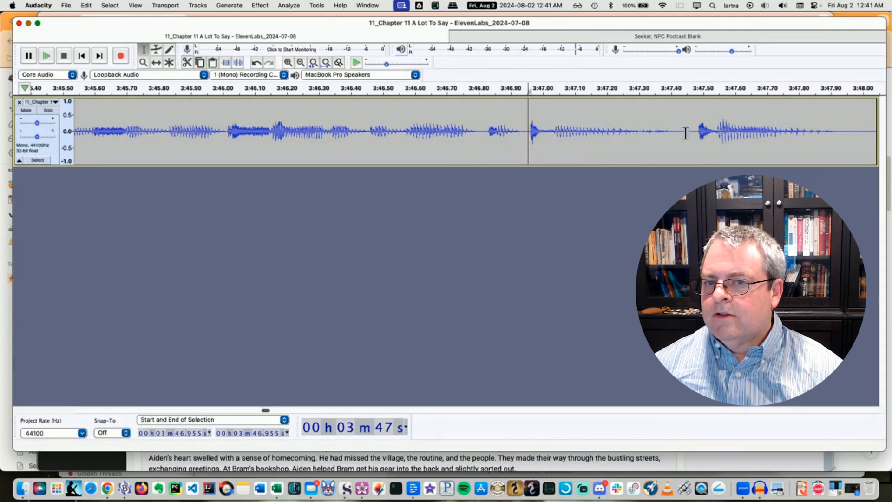
left_click_drag(695, 132, 529, 139)
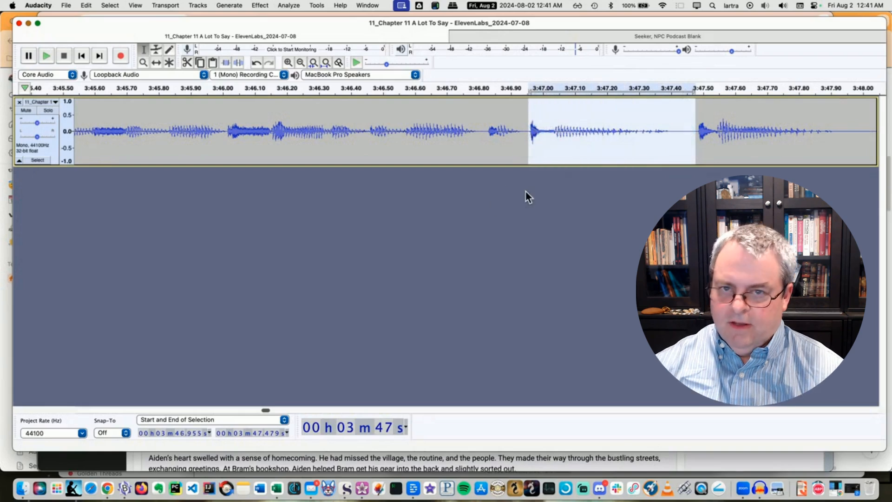
key("BackSpace")
Play the edited phrase from about 3:46.24 and highlight the remaining pasted sound from about 3:46.830 to 3:46.947.
left_click(301, 146)
key("space")
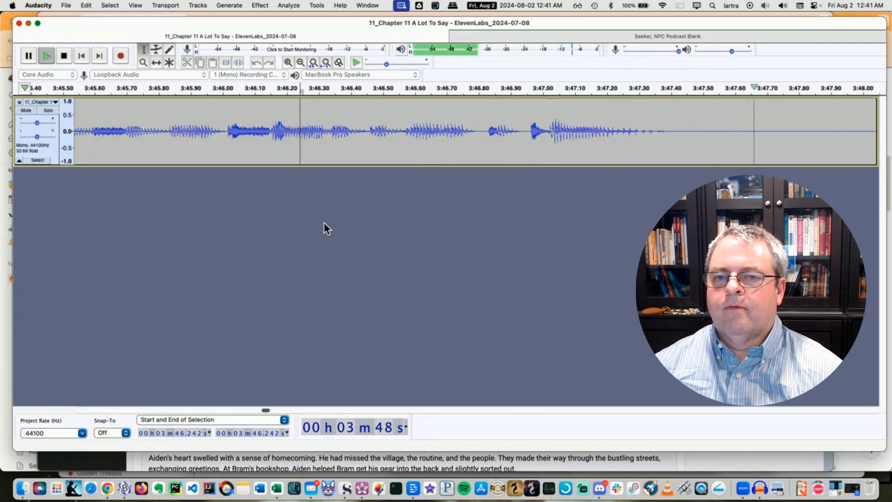
key("space")
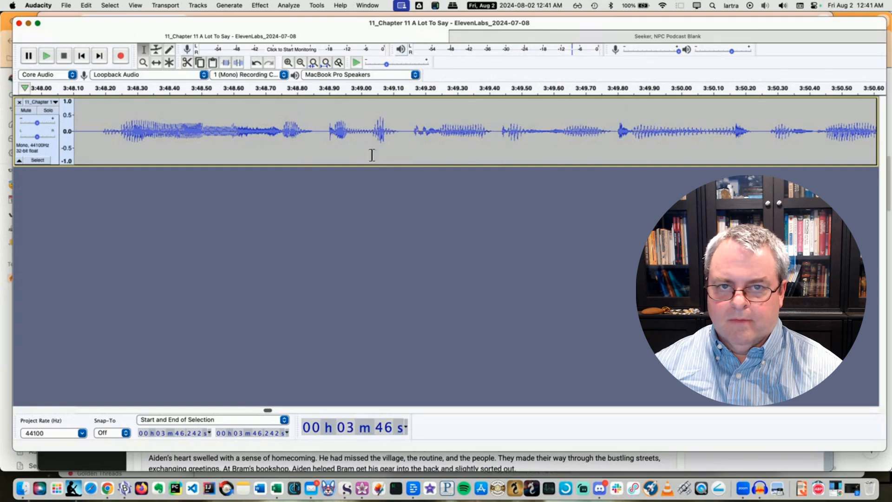
key("space")
key("space")
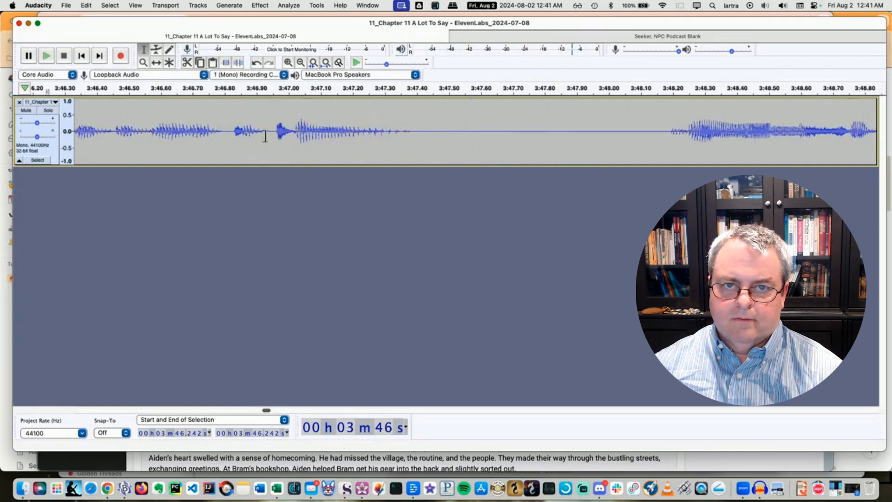
left_click(229, 132)
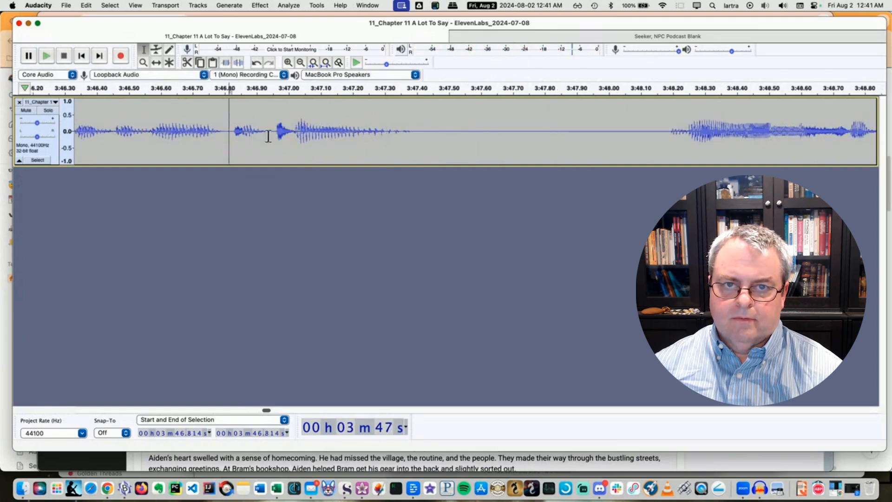
left_click_drag(271, 133, 234, 137)
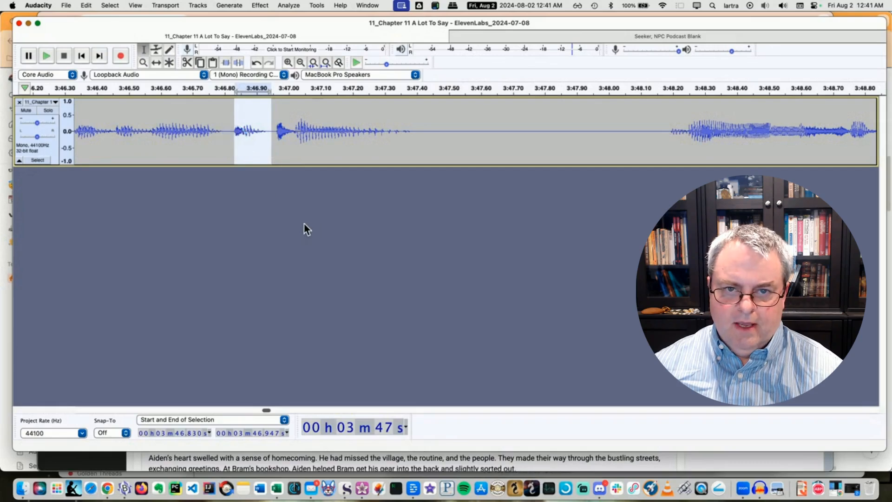
Undo both the deletion of the excess audio and the paste before the phrase's last word.
left_click(268, 134)
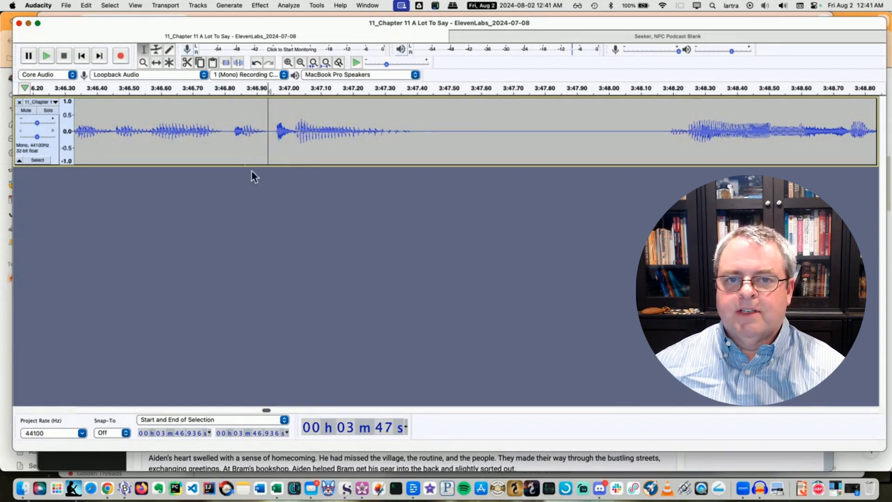
key("super+z")
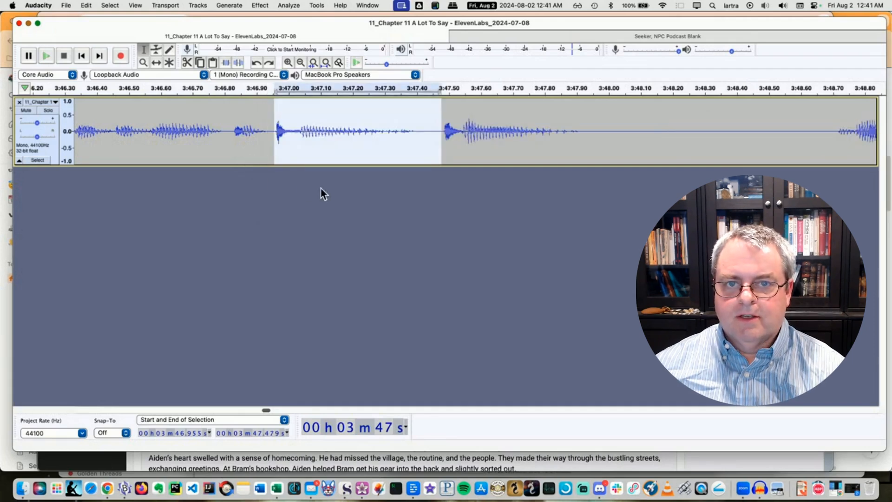
key("super+z")
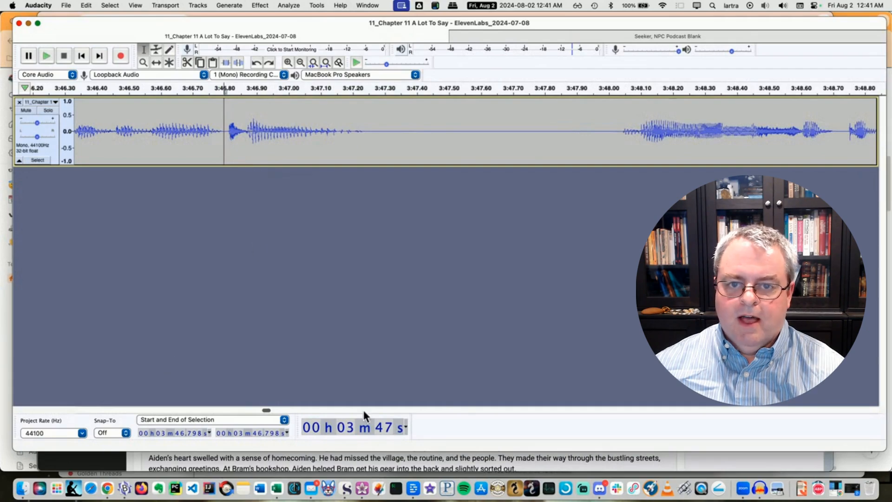
Switch to Chrome, go to elevenlabs.io in a new tab, enter the app and open the Seeker project.
left_click(409, 487)
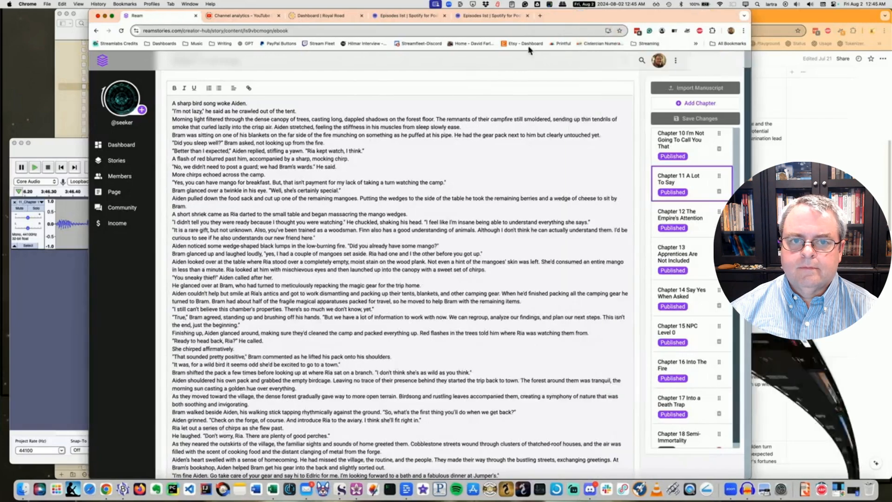
double_click(578, 14)
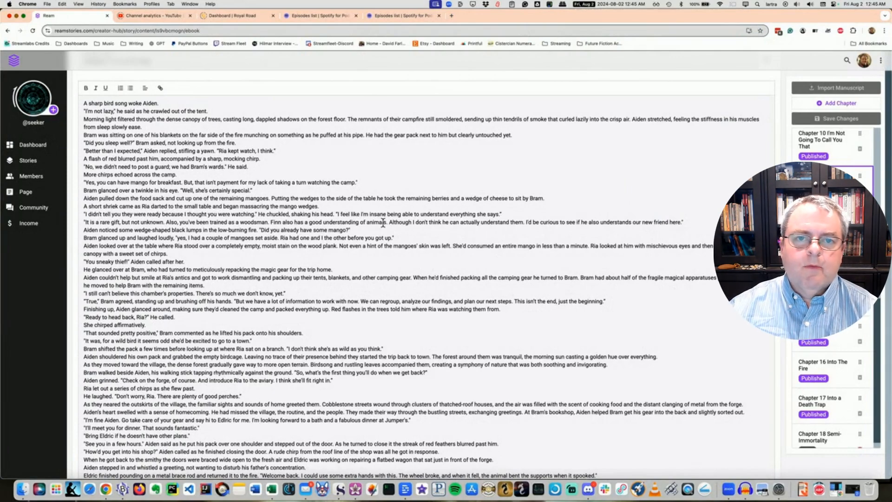
left_click(450, 18)
type("elevenlabs.io")
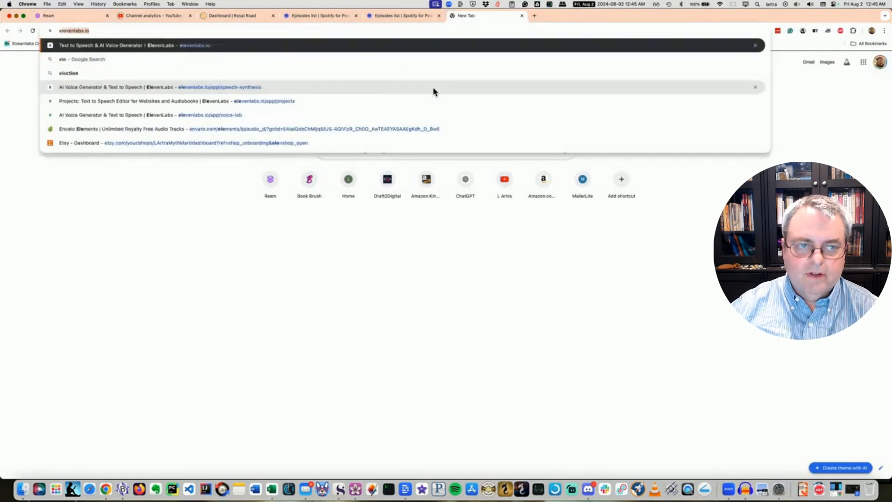
key("Return")
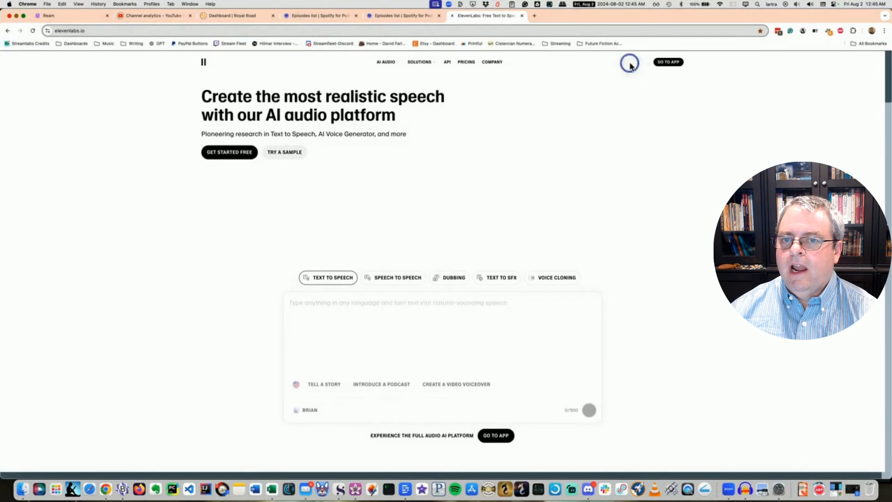
left_click(668, 64)
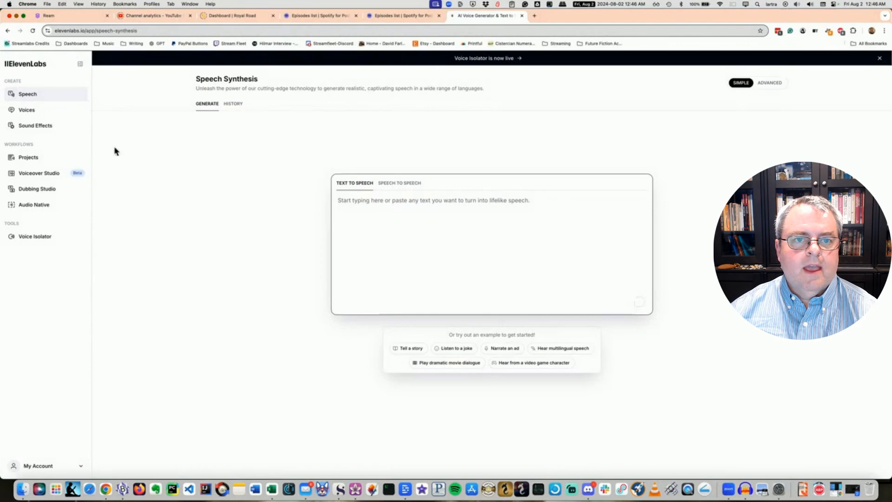
left_click(36, 160)
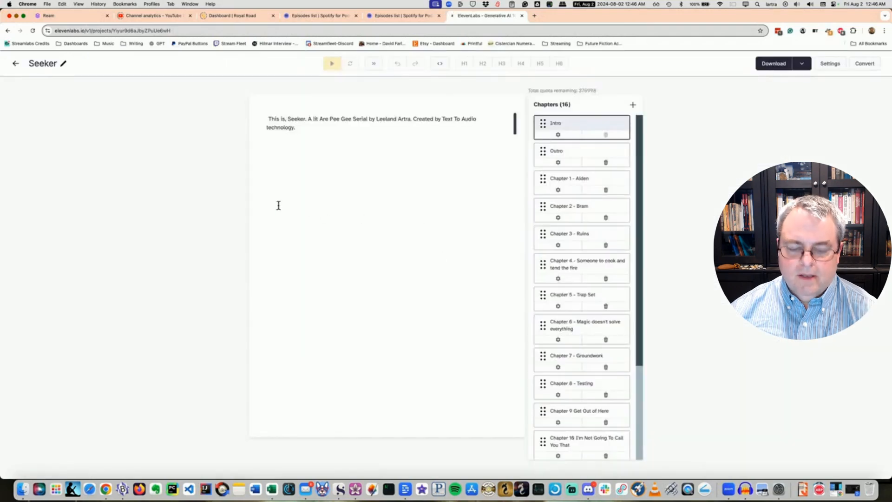
Switch back to Audacity with the Chapter 11 A Lot To Say narration.
key("super+Tab")
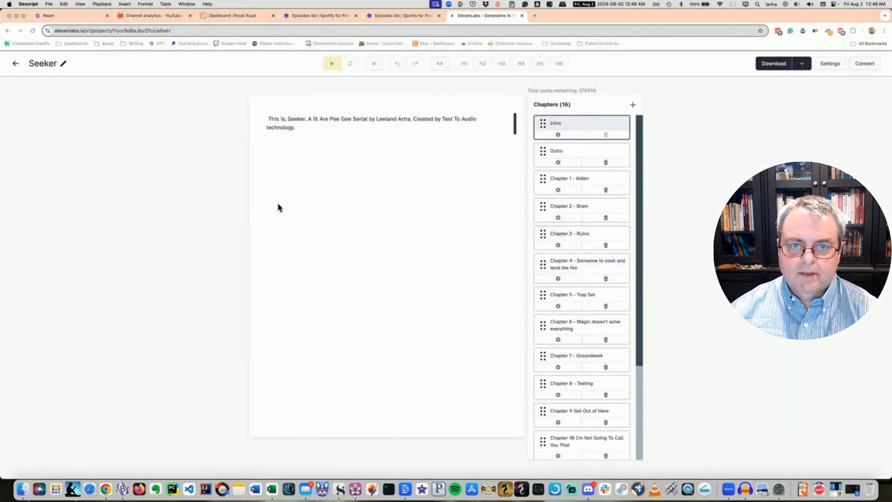
key("super+Tab")
key("super+Tab")
key("super+Tab")
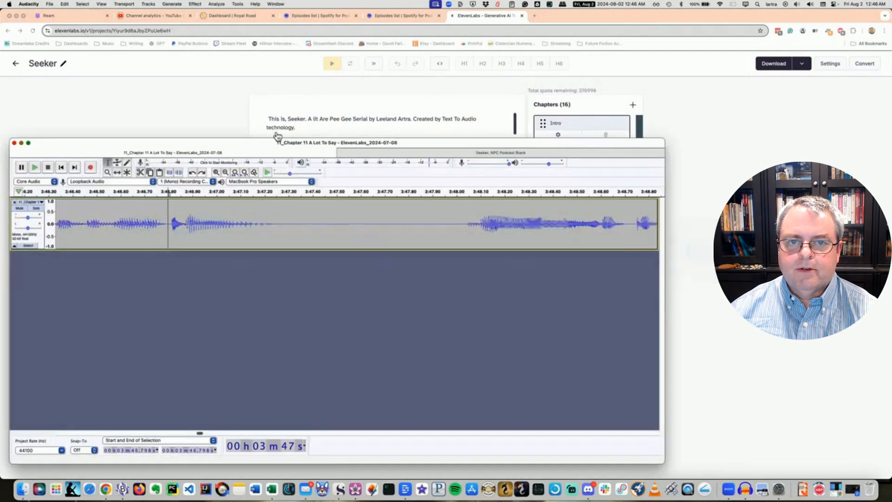
Move the Audacity window aside, switch to Chrome and open Chapter 11 A Lot To Say in the Seeker project.
left_click_drag(247, 143, 296, 100)
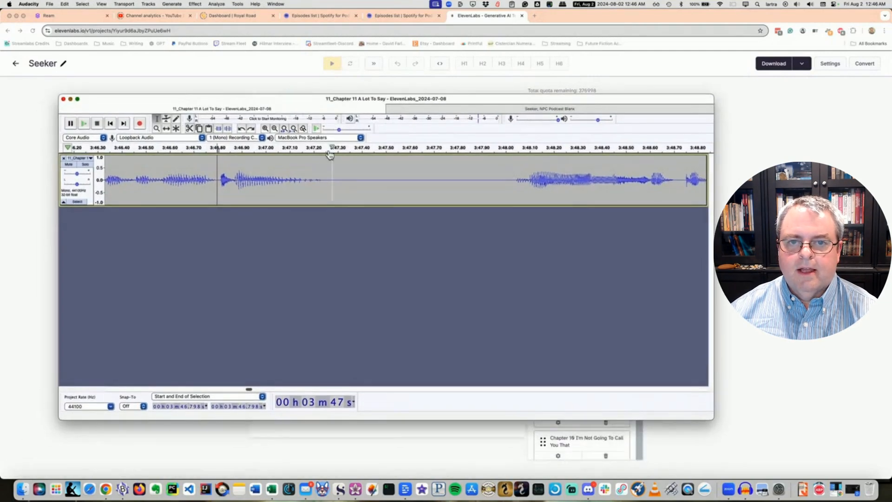
key("super+Tab")
key("super+Tab")
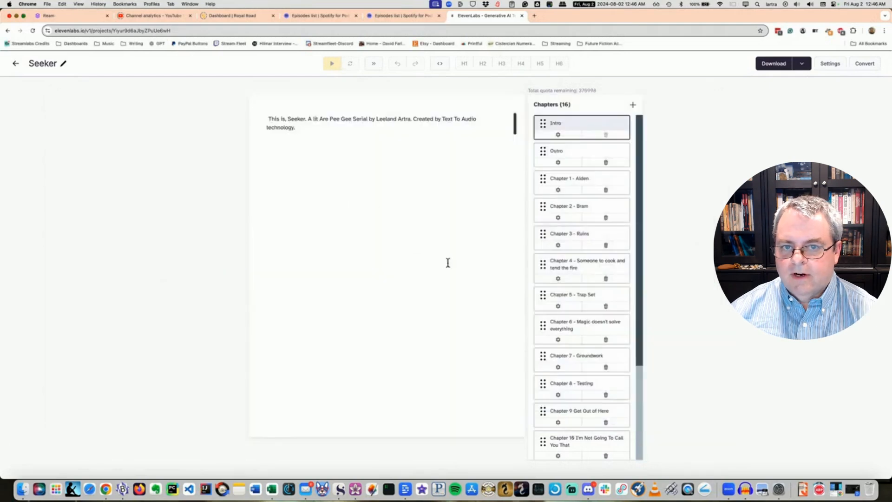
scroll(575, 320, "down", 3)
left_click(568, 343)
Insert the missing "to" before "a town" in the paragraph starting "It was, for a wild bird" and regenerate that paragraph's audio.
scroll(423, 276, "down", 5)
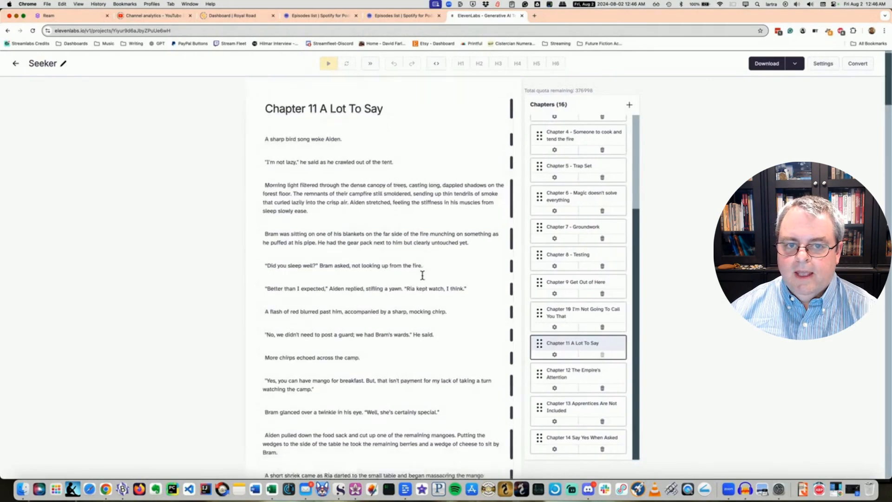
scroll(422, 275, "down", 4)
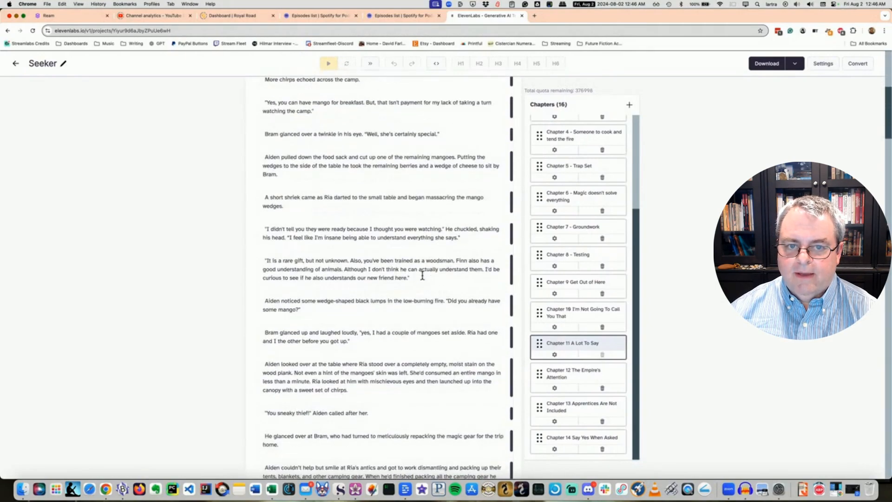
scroll(422, 276, "down", 2)
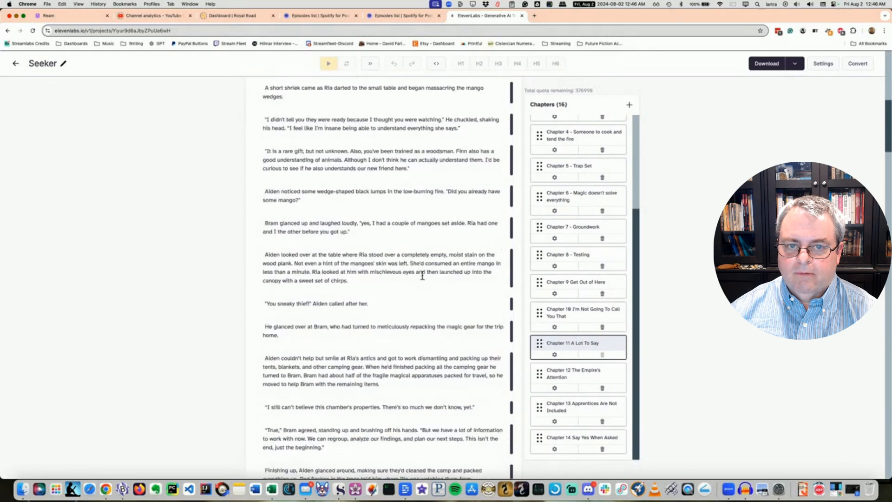
scroll(390, 283, "down", 6)
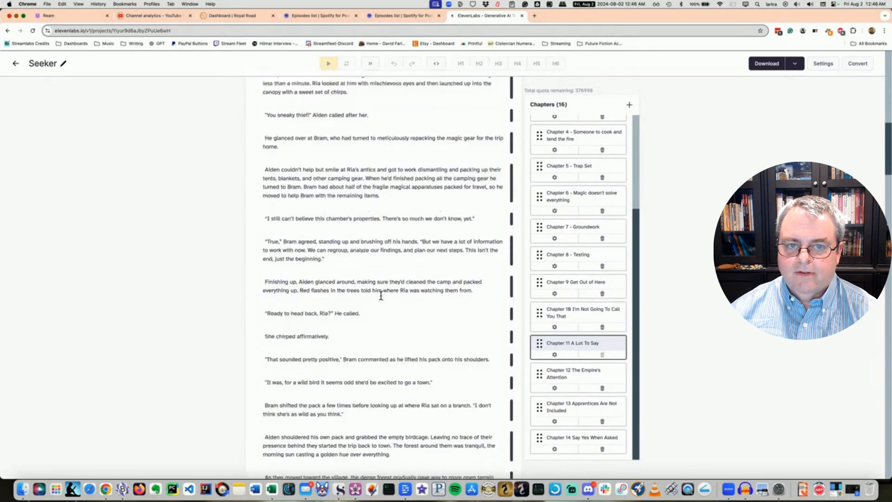
scroll(381, 295, "down", 4)
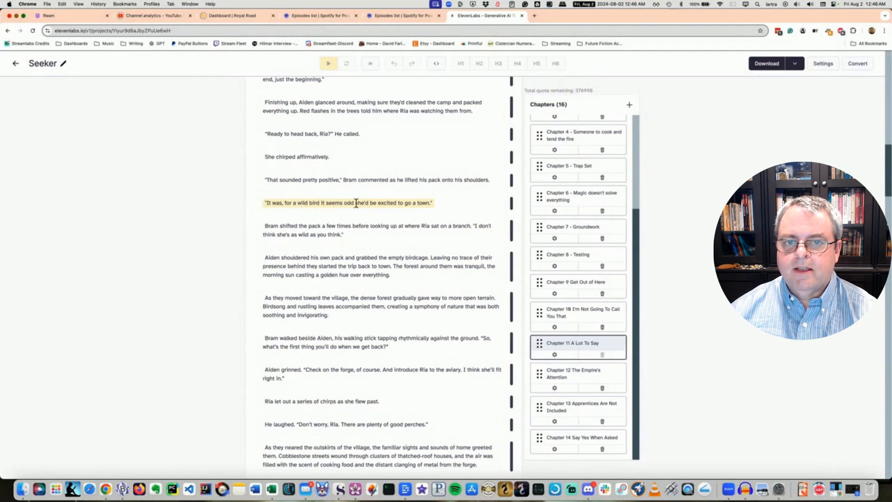
left_click(414, 203)
type("to")
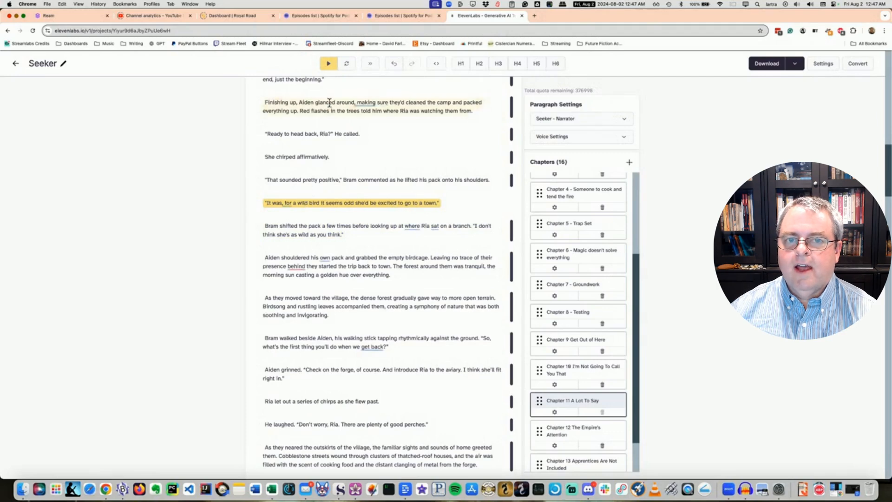
left_click(348, 66)
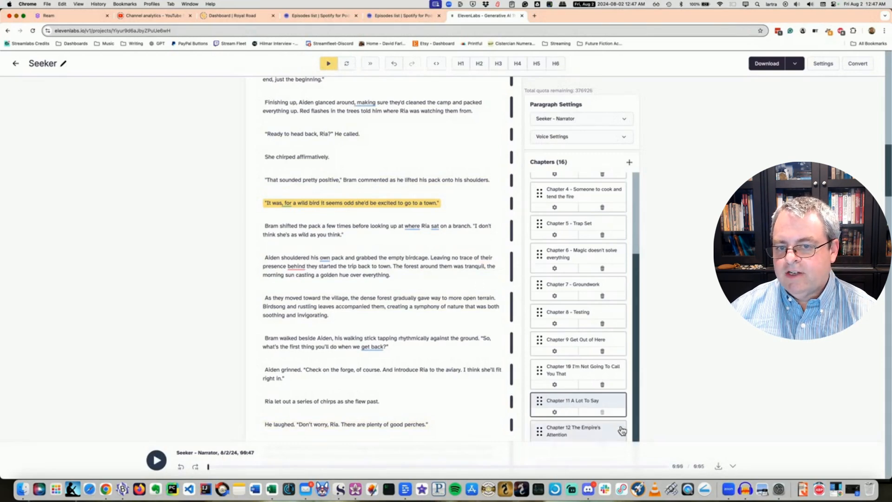
Download the regenerated paragraph audio and open ElevenLabs_2024-08-02T07_47_05_Seeker - Narrator.mp3 from the Downloads folder in Audacity.
left_click(718, 465)
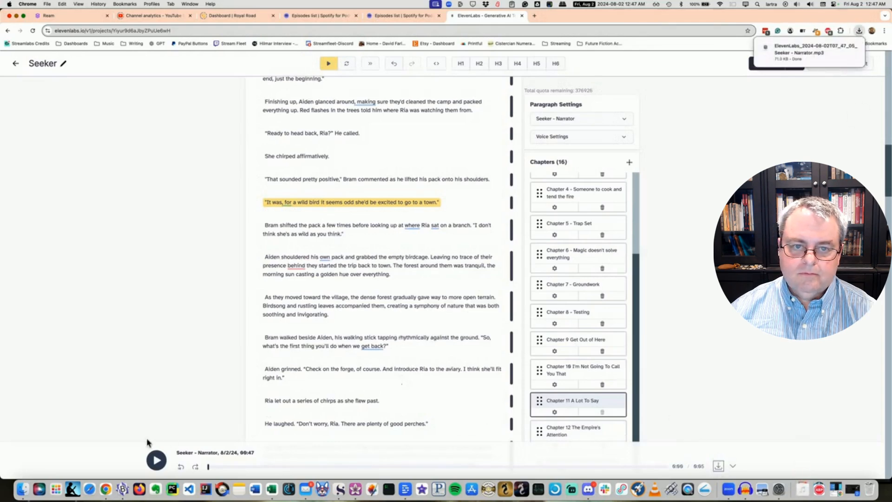
left_click(23, 488)
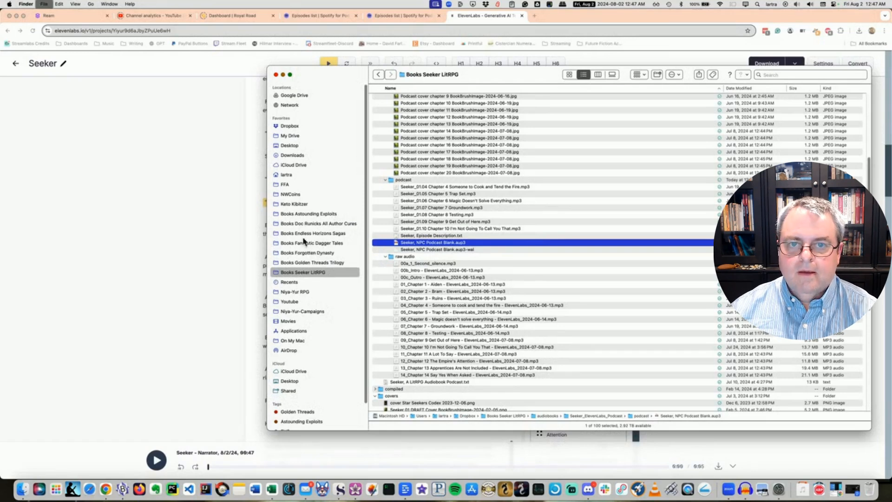
key("super+n")
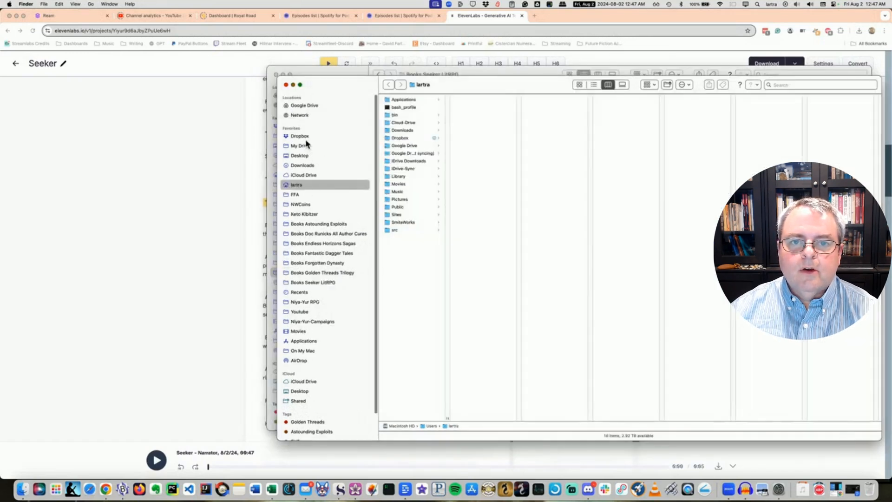
left_click(327, 163)
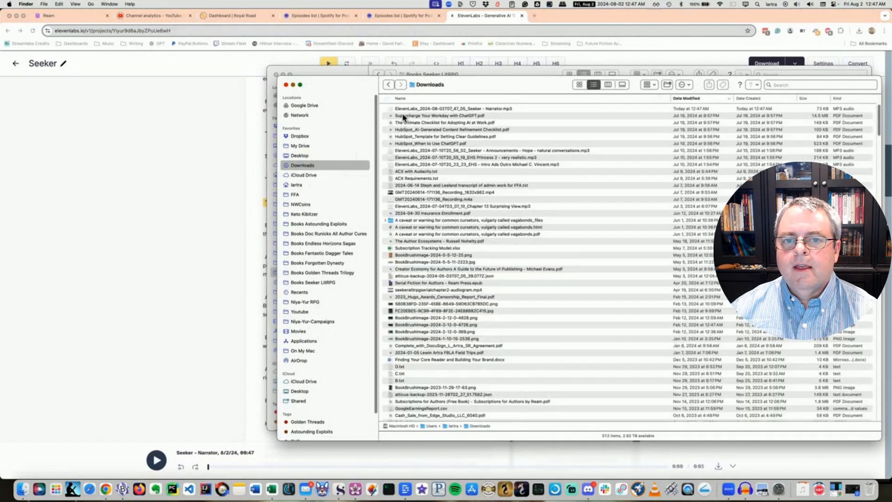
left_click(398, 109)
right_click(398, 109)
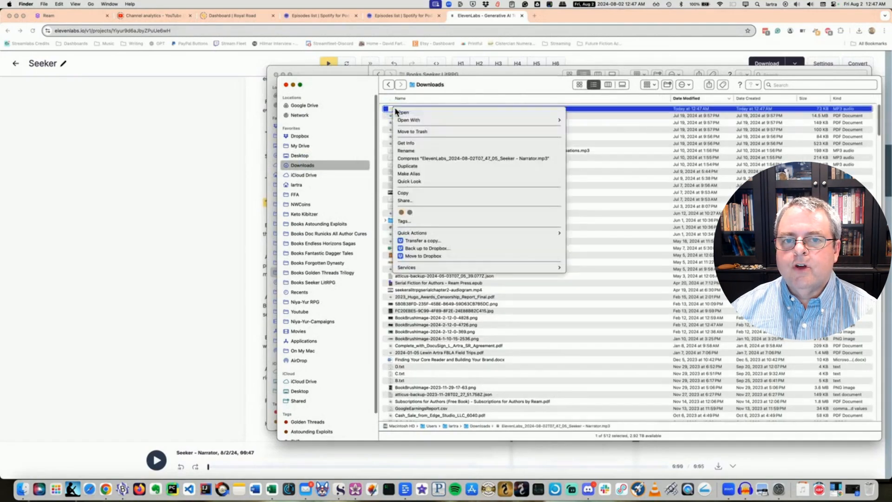
mouse_move(411, 120)
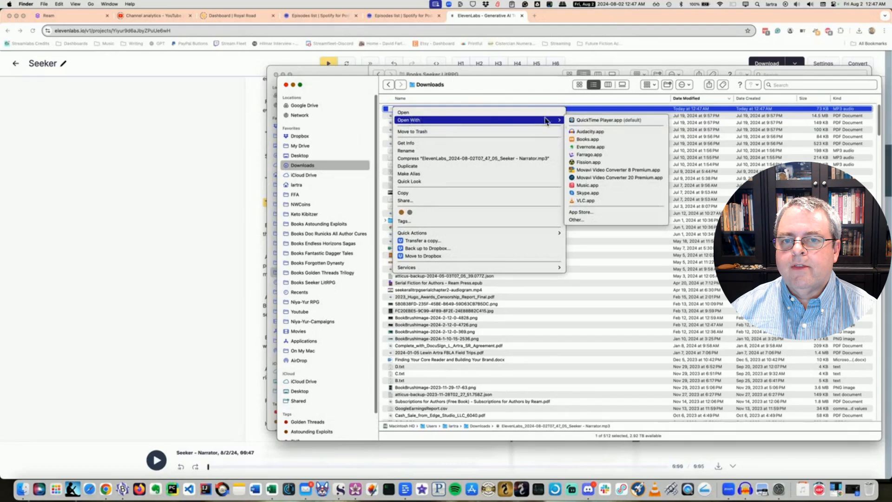
left_click(581, 132)
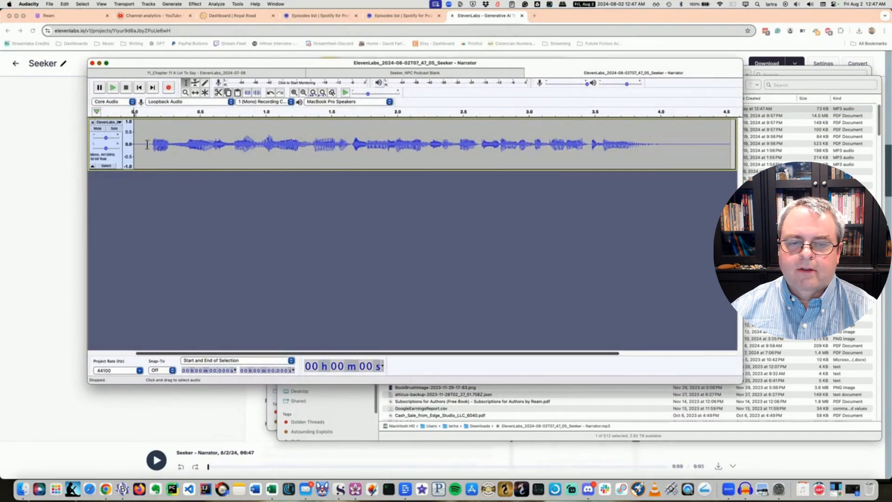
Play the regenerated clip and copy its audio from about 0.058 s to 4.102 s.
key("space")
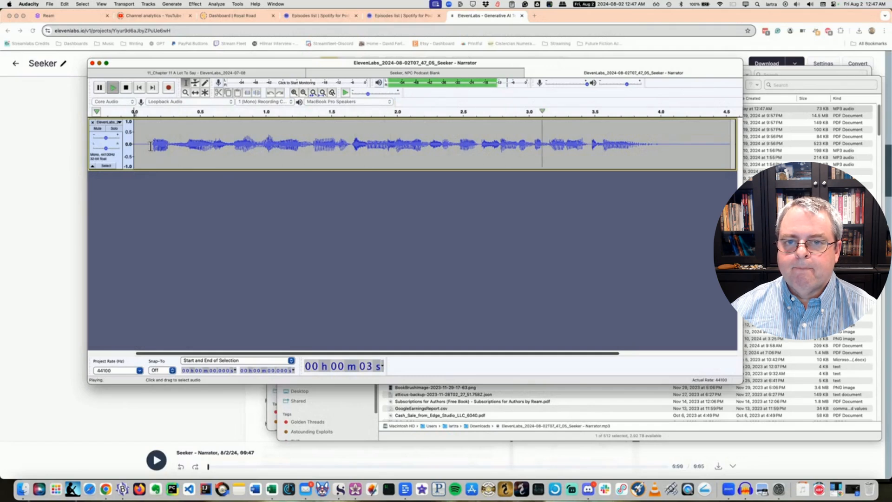
key("space")
left_click(141, 140)
left_click_drag(141, 140, 672, 156)
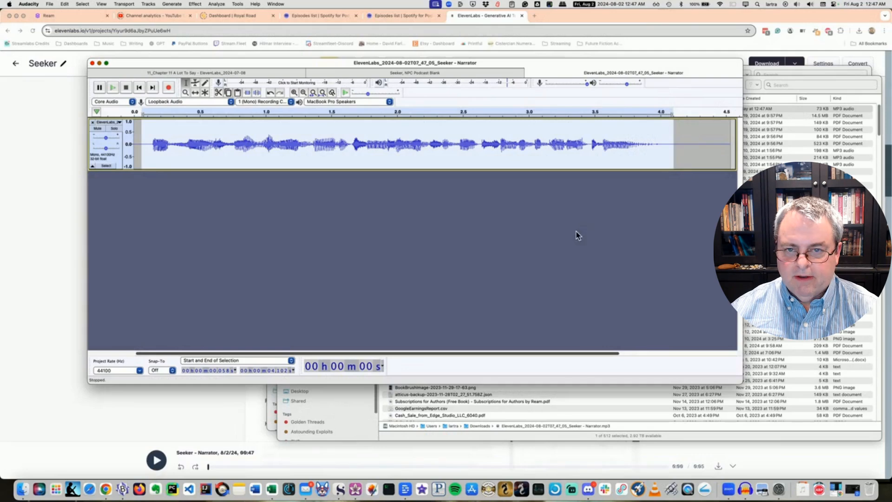
Return to the Chapter 11 A Lot To Say narration and play the faulty sentence from about 3:43.666.
left_click(262, 73)
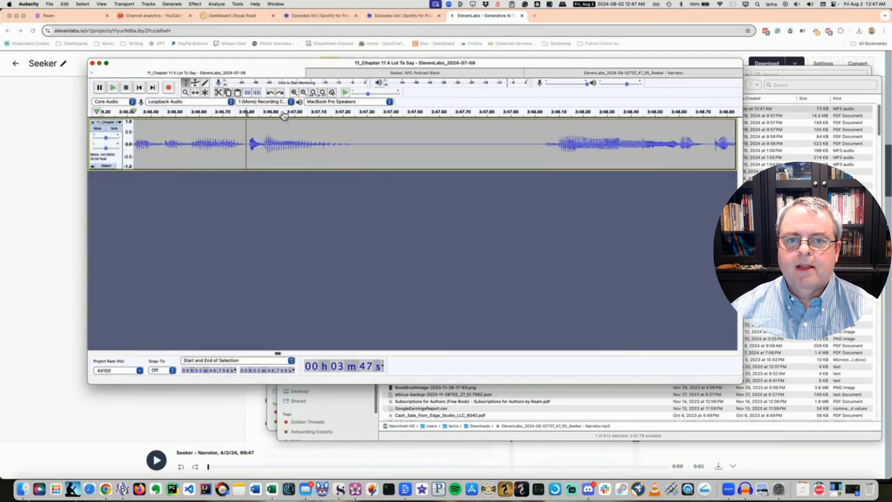
key("super+3")
key("super+3")
key("super+3")
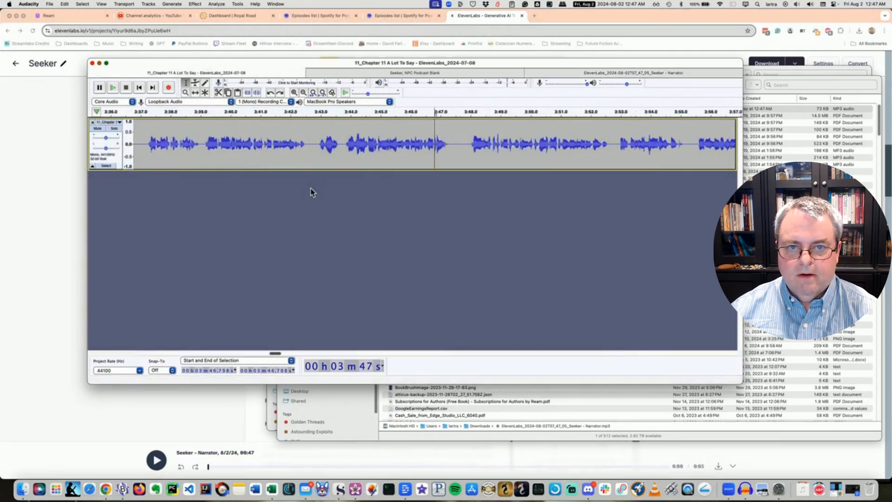
left_click(340, 142)
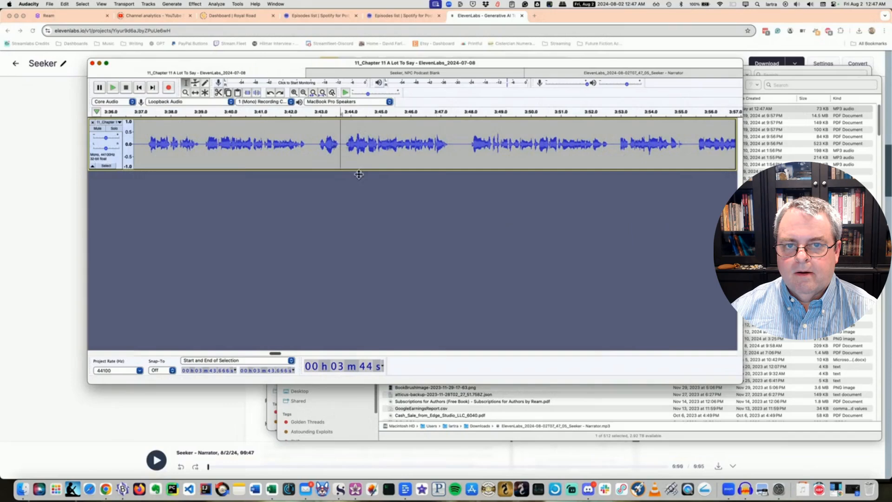
key("space")
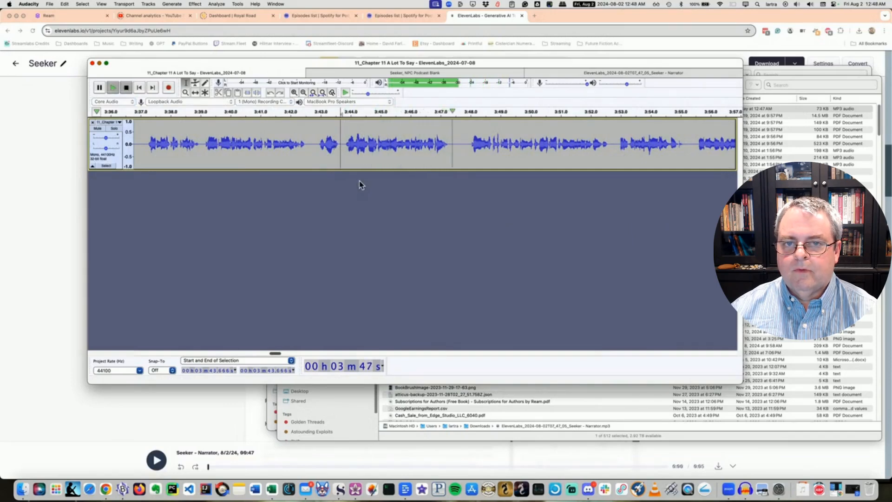
key("space")
Replace the faulty sentence from about 3:43.782 to 3:47.614 with the copied regenerated clip.
left_click(343, 142)
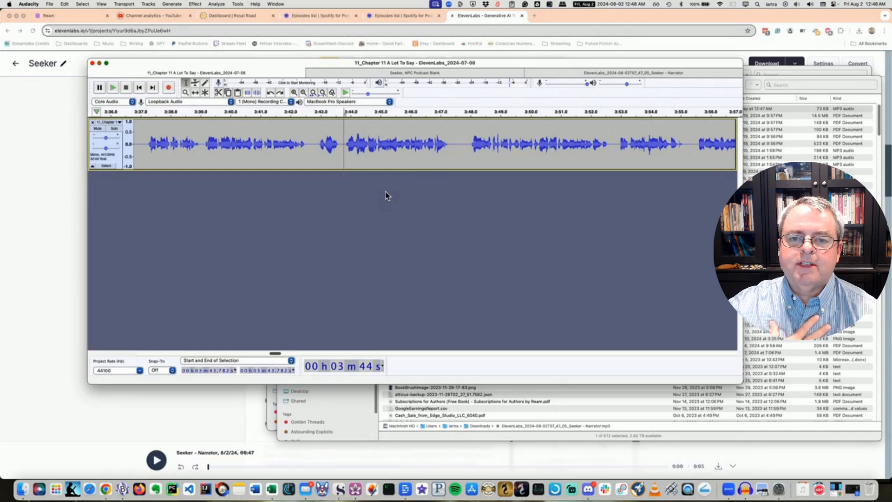
left_click(459, 145, "shift")
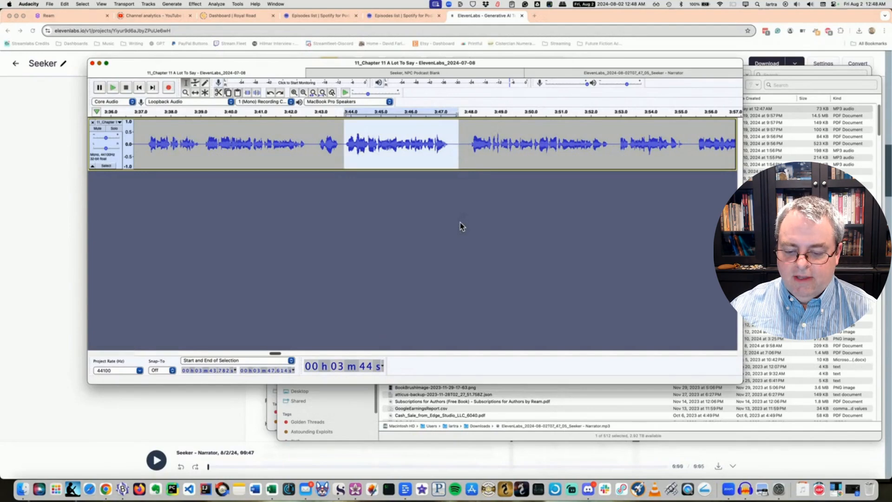
key("Delete")
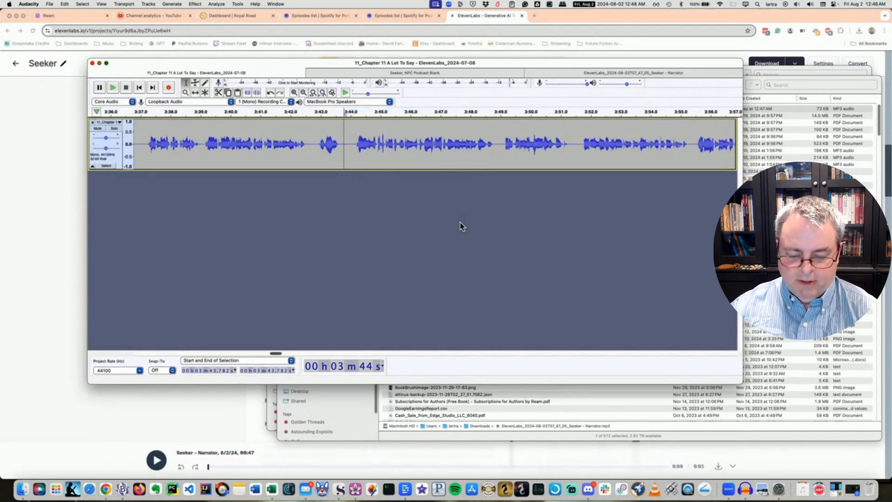
key("super+z")
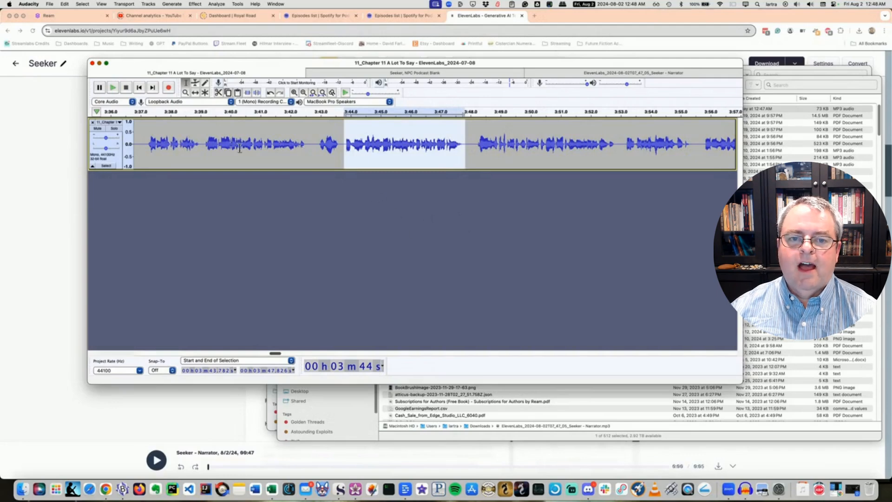
Play the splice from about 3:42.772 and delete the short phrase before the pasted sentence, from about 3:42.819 to 3:43.713.
left_click(313, 147)
key("space")
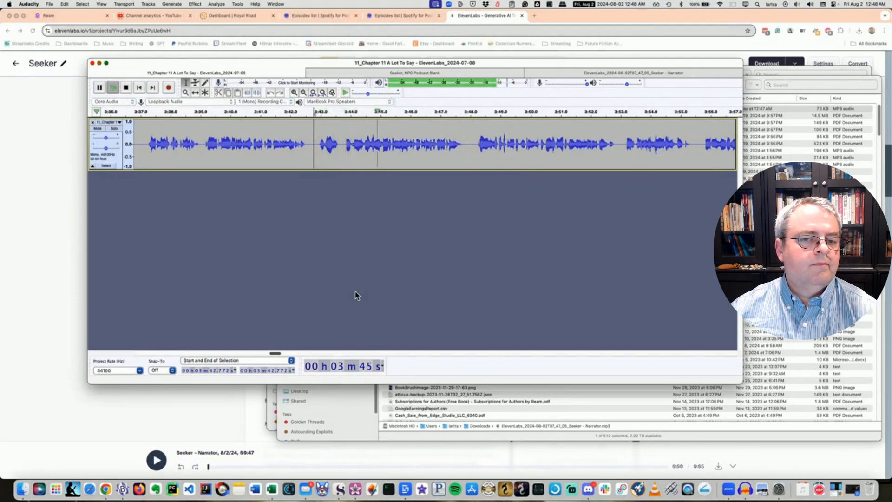
left_click(342, 145)
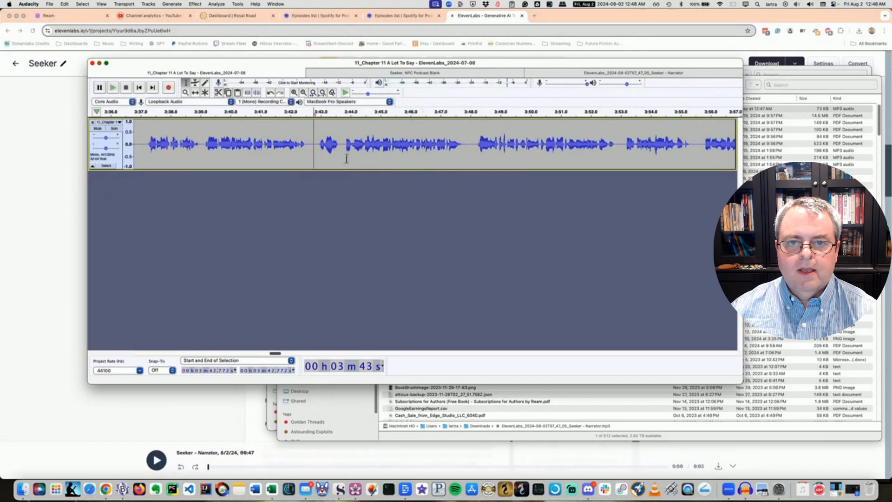
left_click_drag(342, 145, 315, 147)
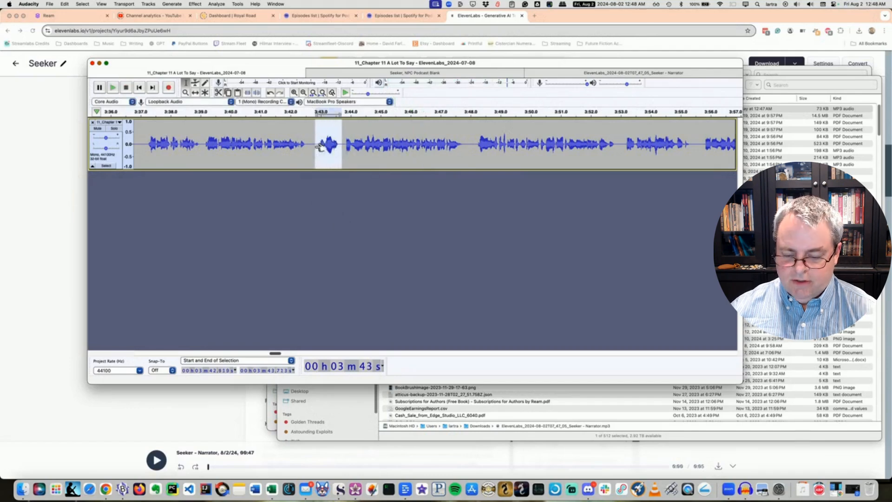
key("Delete")
Play the repaired passage from about 3:42.819 and again with its lead-in from about 3:39.092.
key("space")
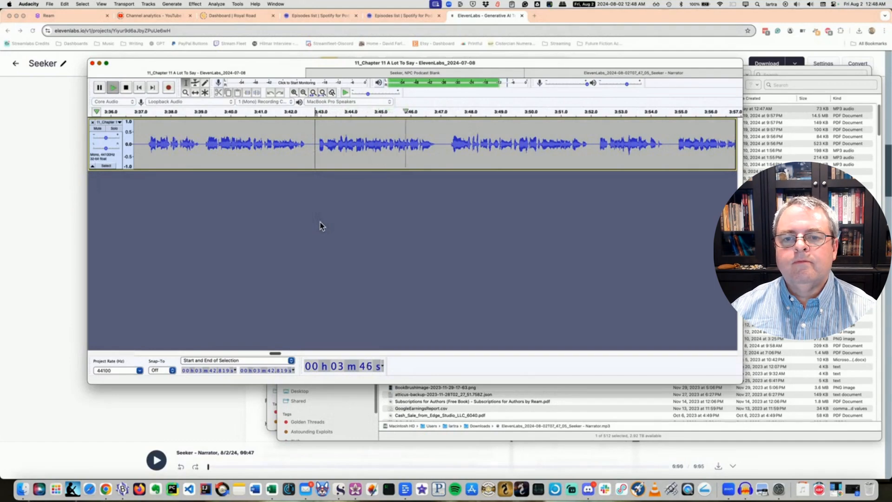
key("space")
left_click(195, 141)
left_click(203, 142)
key("space")
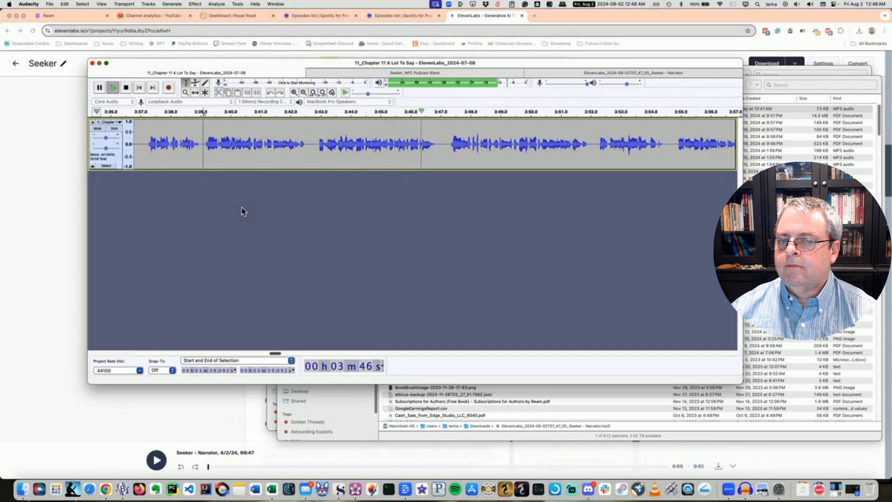
key("space")
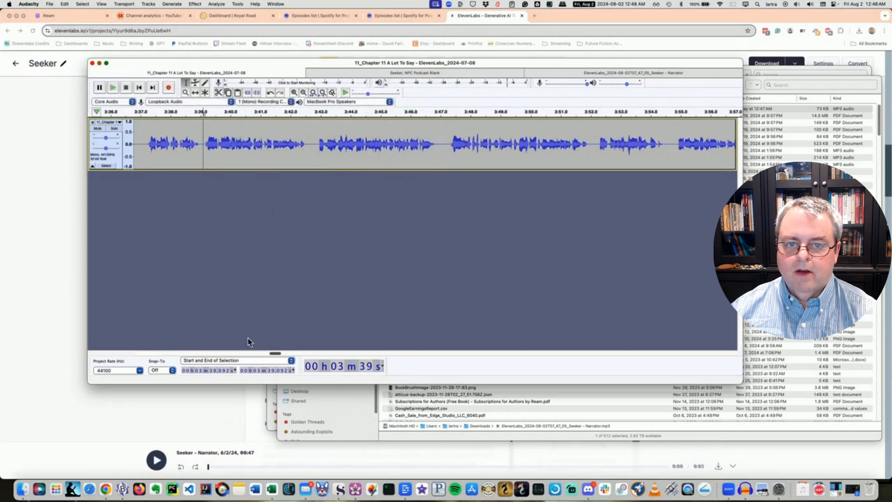
Play the Chapter 11 A Lot To Say narration repeatedly from about 5:14.805 to check the next questionable sentence.
left_click(237, 407)
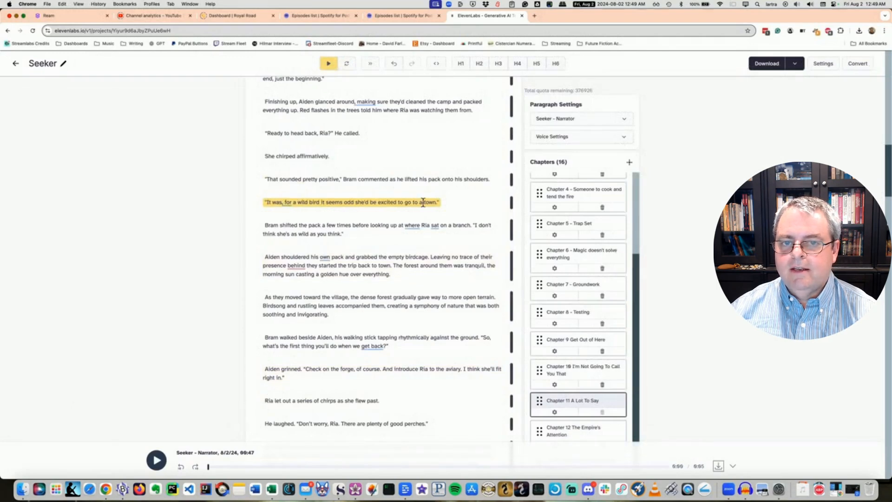
key("super+Tab")
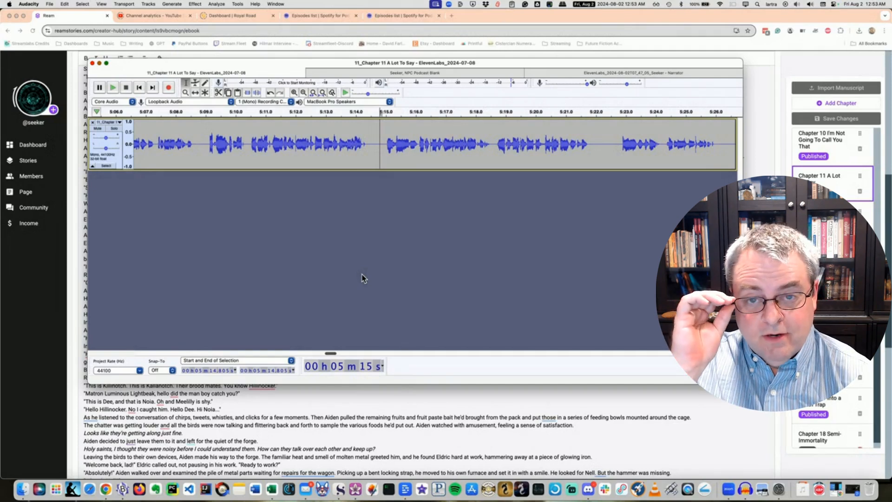
key("space")
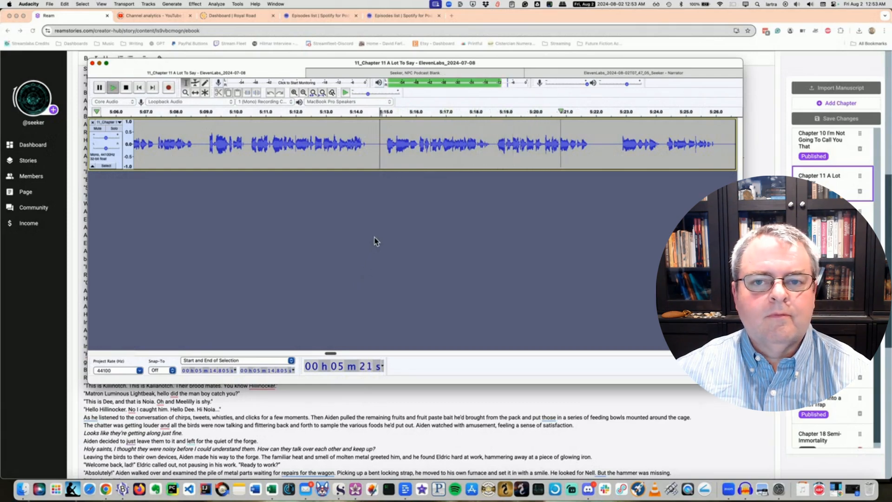
key("space")
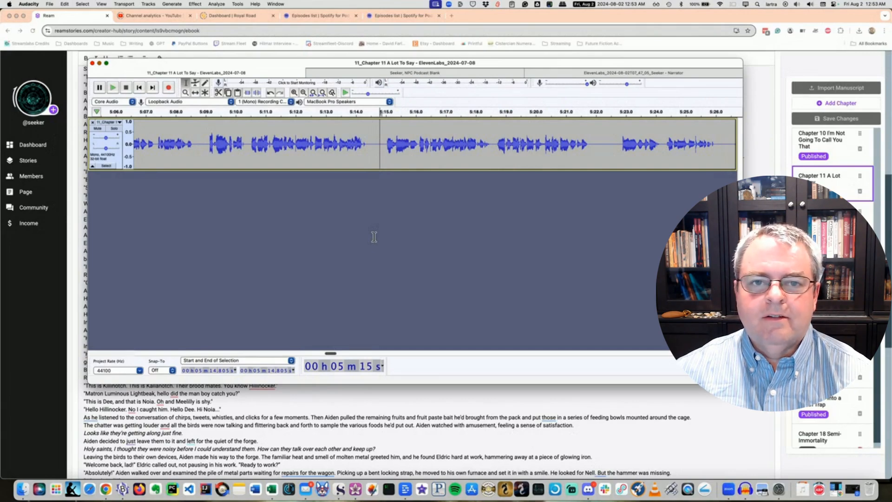
key("space")
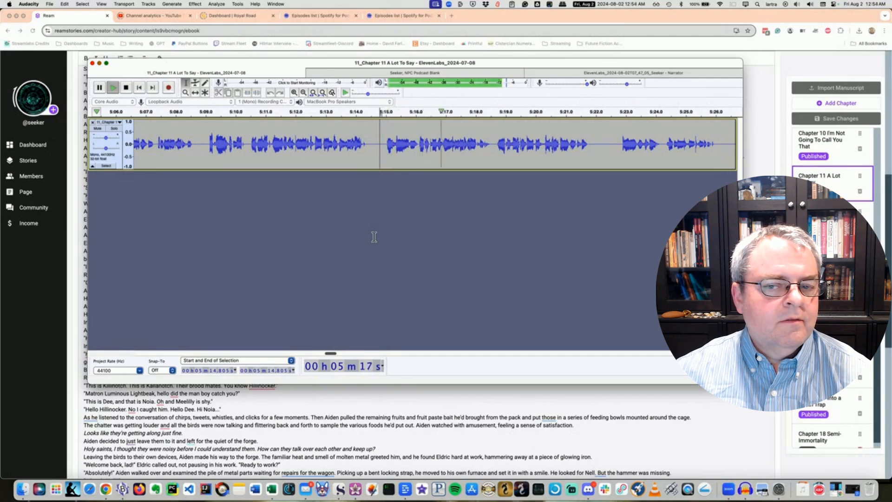
key("space")
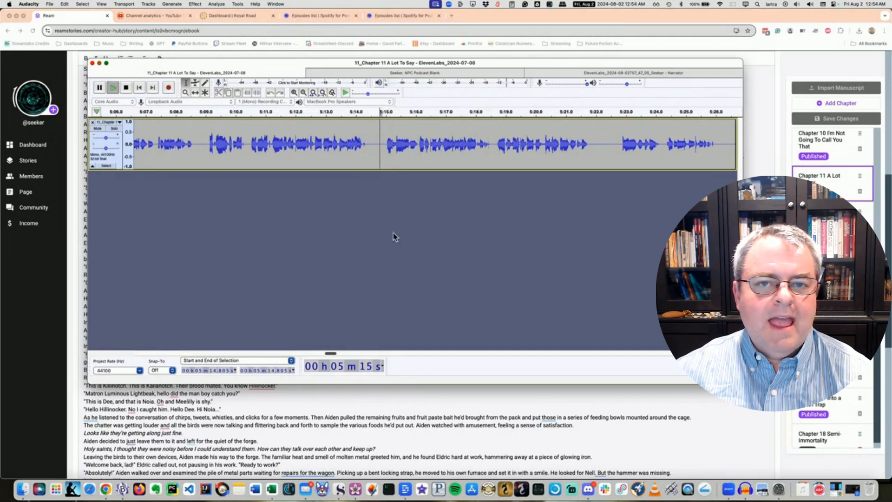
Play the narration from about 5:17.719 and return the view to the start of that sentence.
left_click(467, 143)
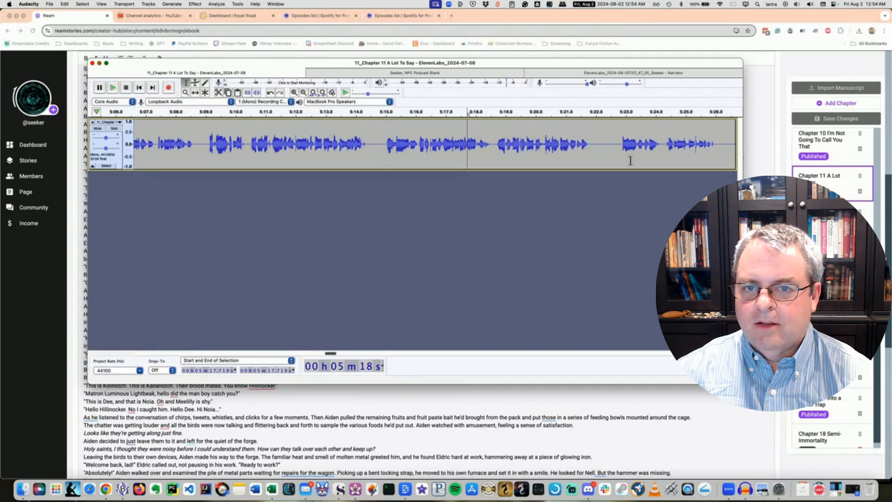
key("space")
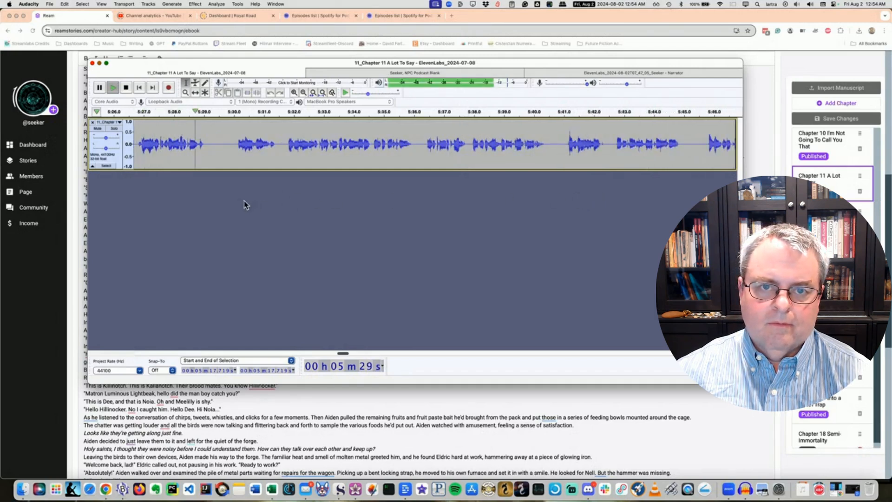
key("space")
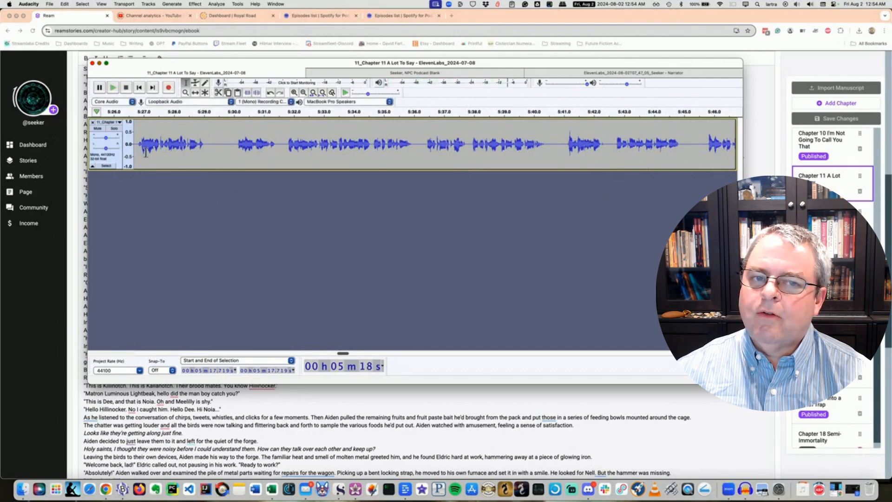
key("space")
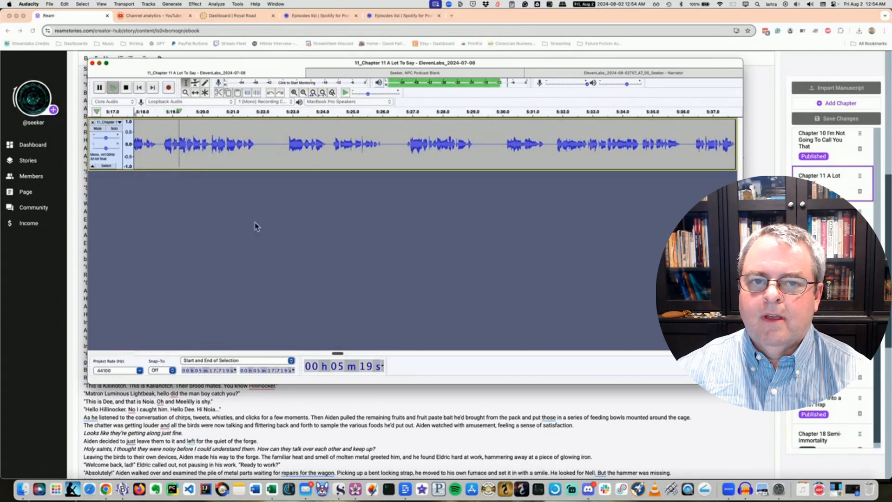
key("space")
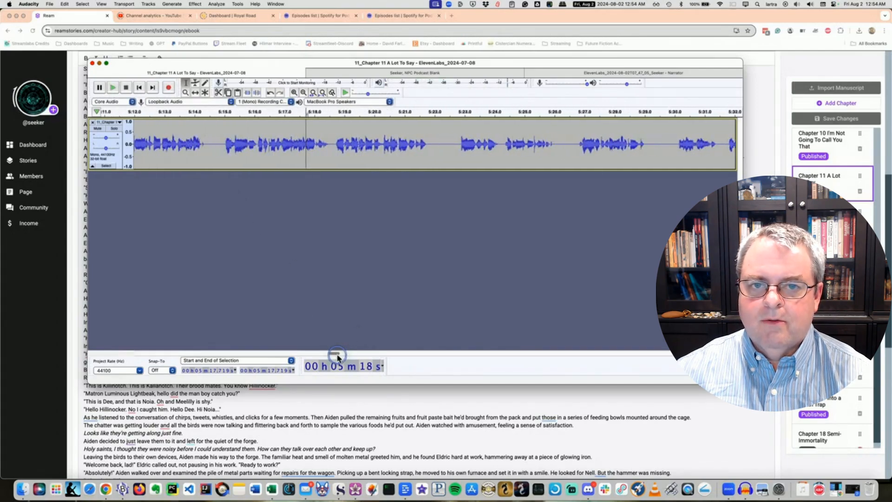
In the Ream manuscript, correct the misspelled name to "Eldric" in the "I'm fine Aiden" line and save the changes.
left_click(304, 391)
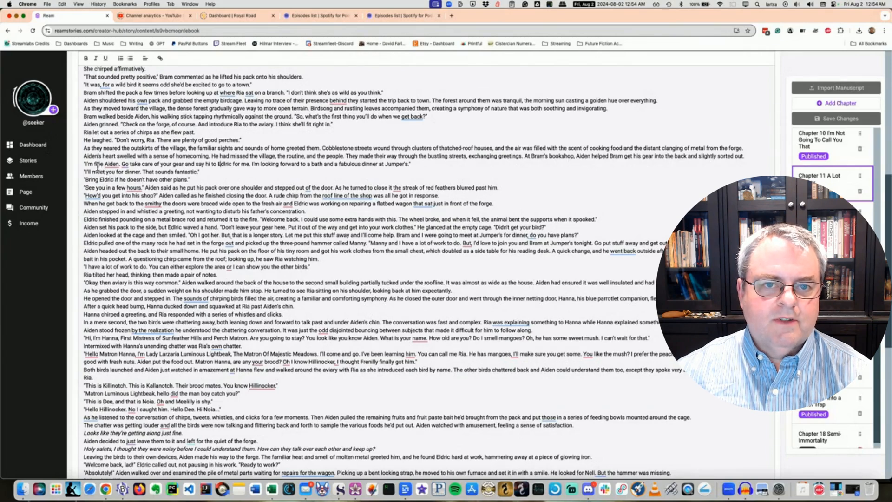
double_click(224, 164)
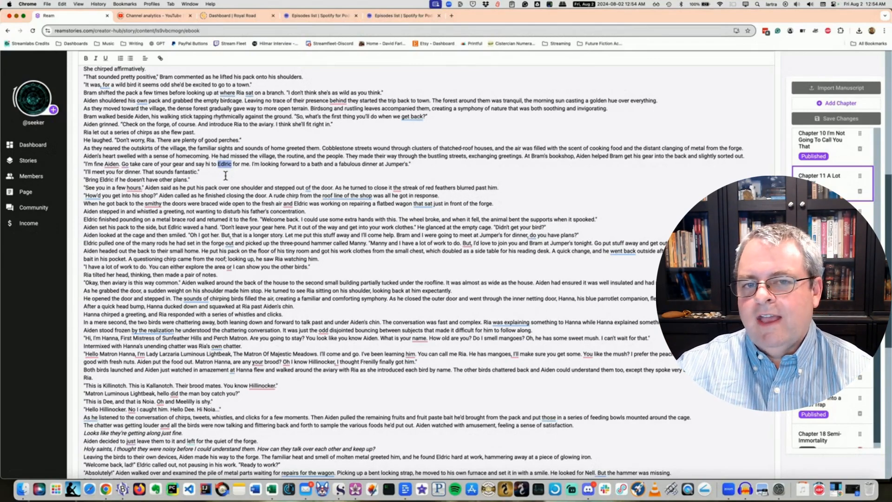
key("Right")
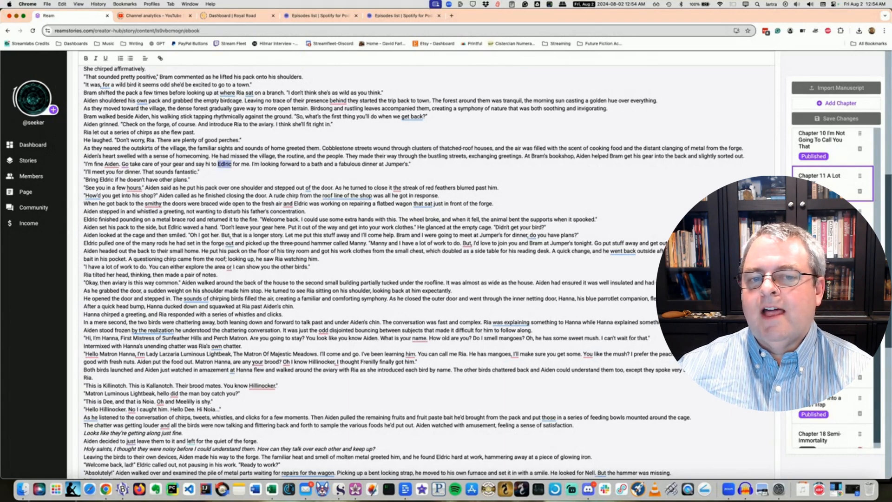
key("Right")
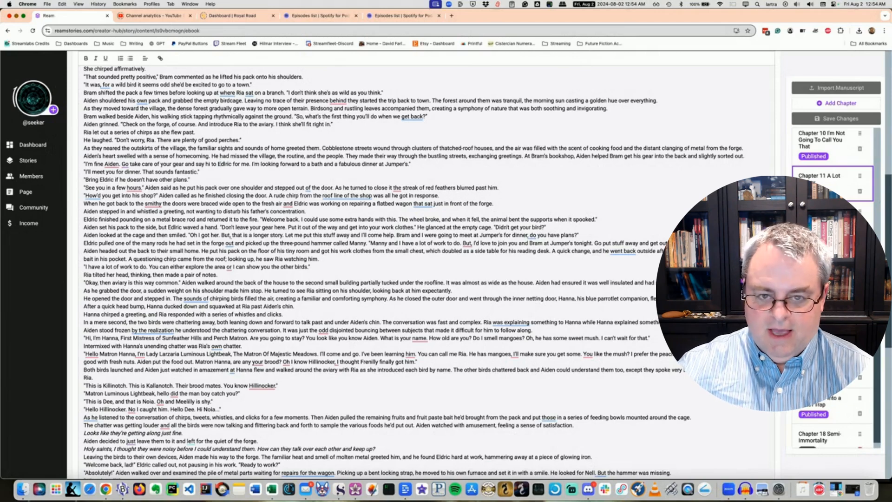
type("l")
key("Right")
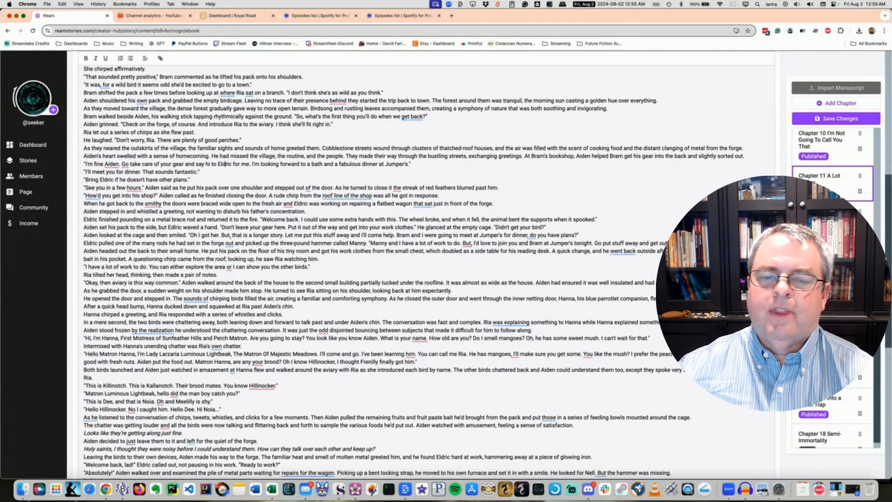
left_click(833, 118)
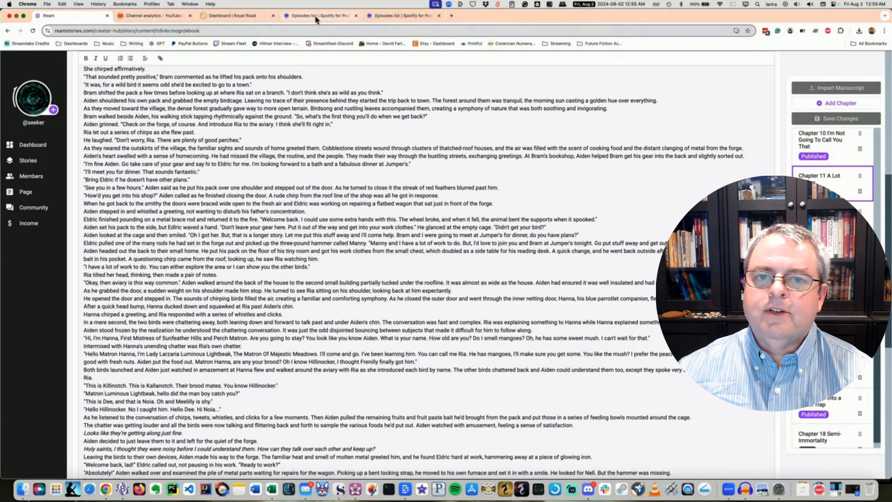
Reopen the ElevenLabs Seeker project, open Chapter 11 A Lot To Say and search its text for "Edl".
key("super+shift+t")
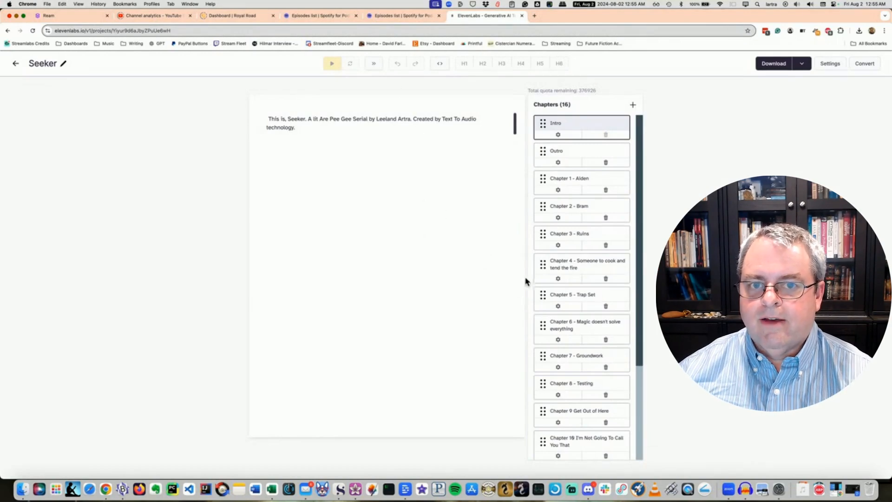
scroll(583, 294, "down", 5)
left_click(578, 345)
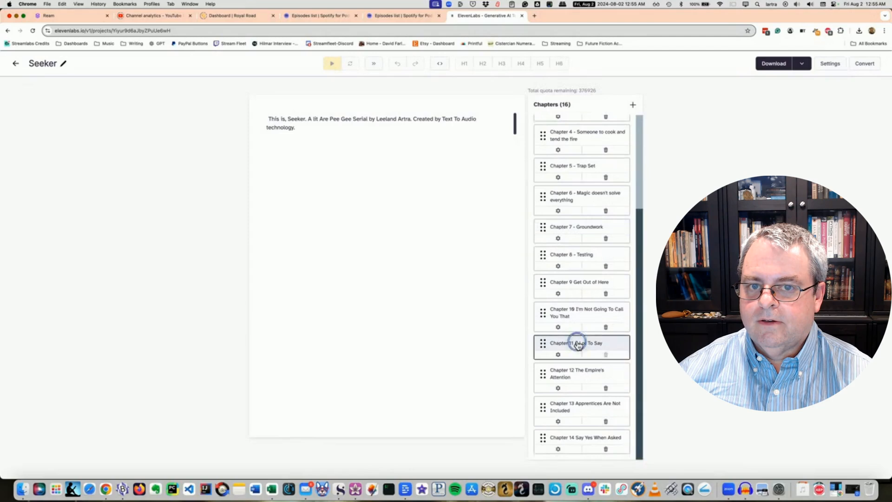
scroll(426, 345, "down", 5)
scroll(427, 346, "down", 5)
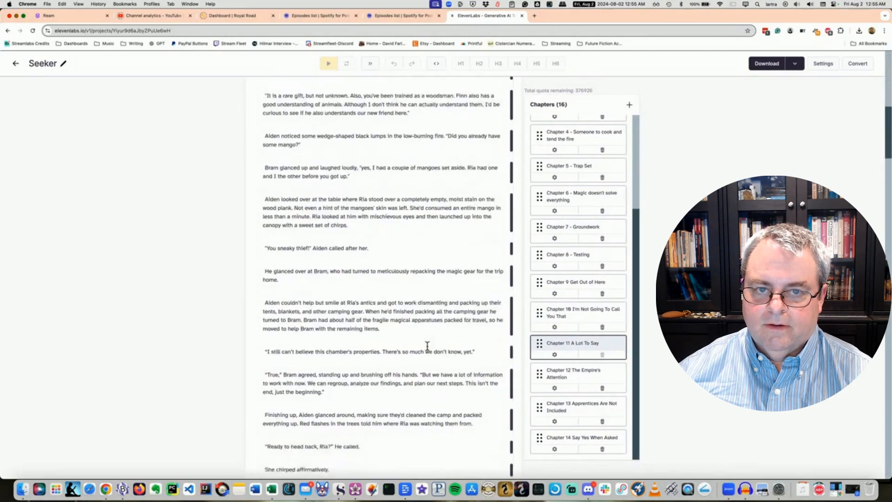
key("super+f")
type("Edr")
Correct the misspelled name to "Eldric" in the "I'm fine Aiden" paragraph.
left_click(409, 263)
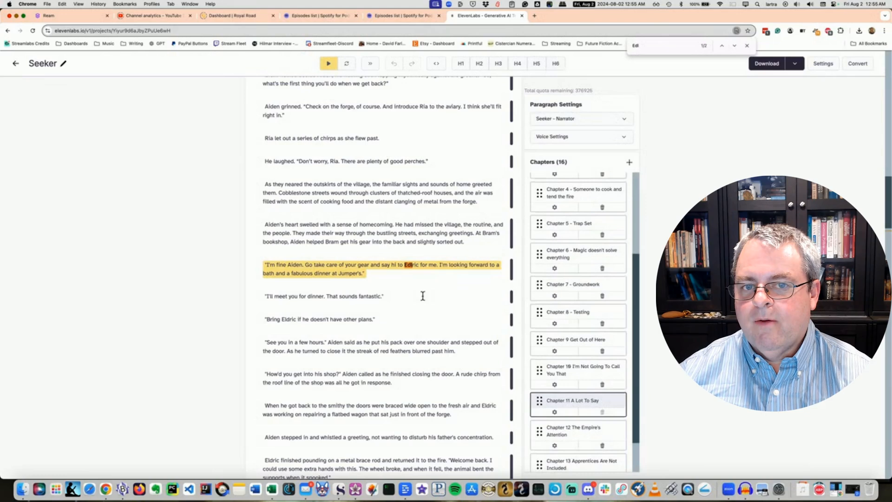
left_click(409, 265)
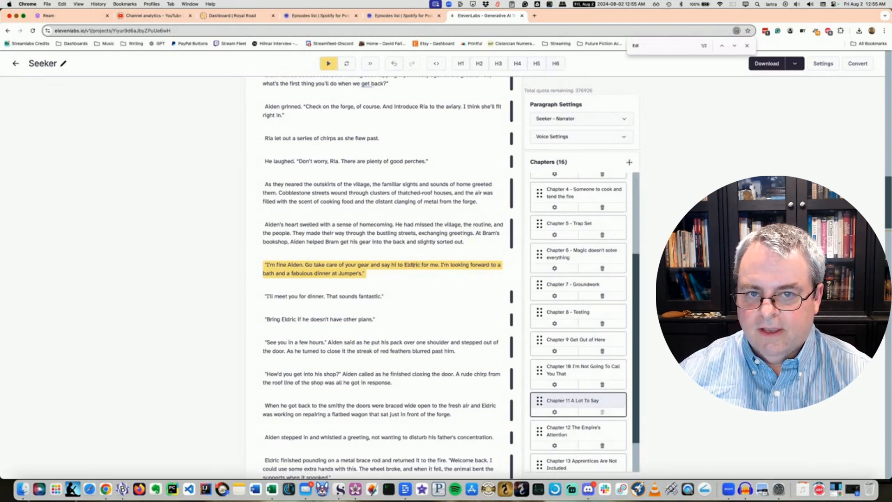
key("BackSpace")
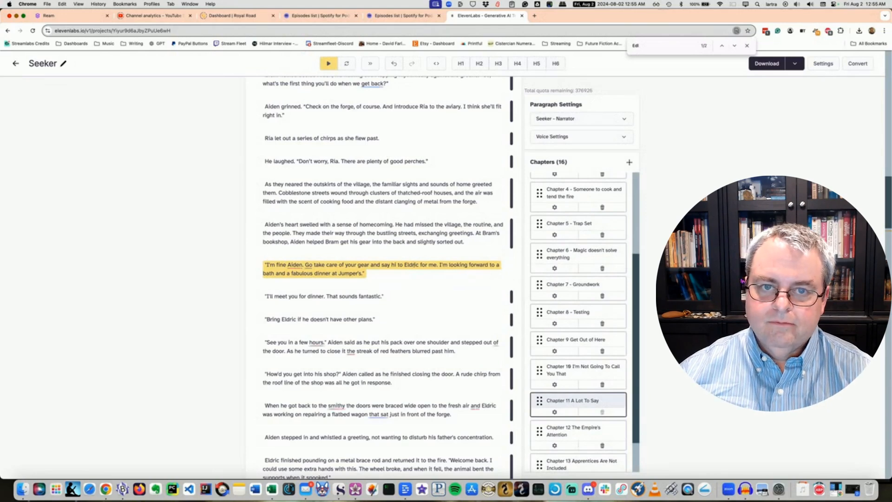
Regenerate the narration of the corrected "I'm fine Aiden" paragraph and download the audio clip.
left_click(311, 264)
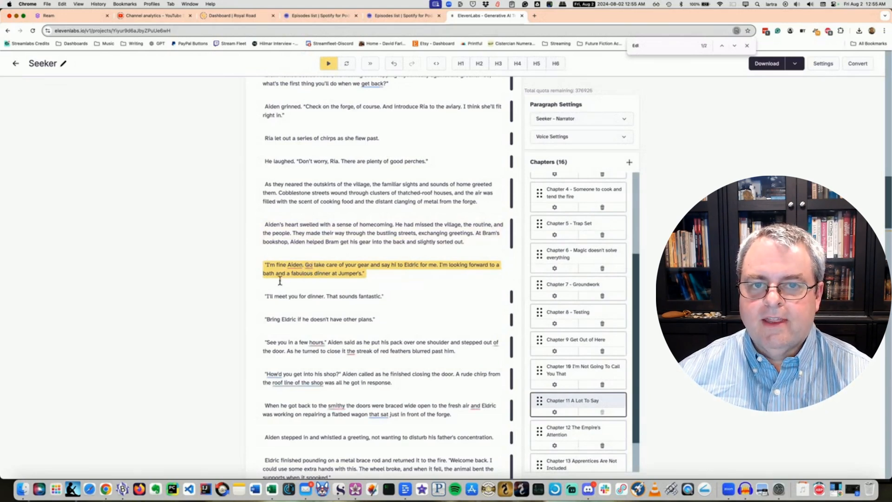
left_click(346, 63)
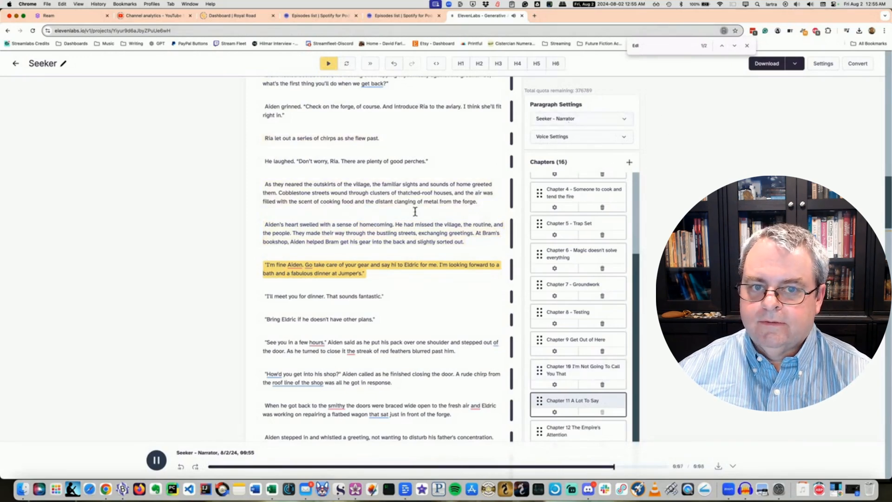
left_click(718, 465)
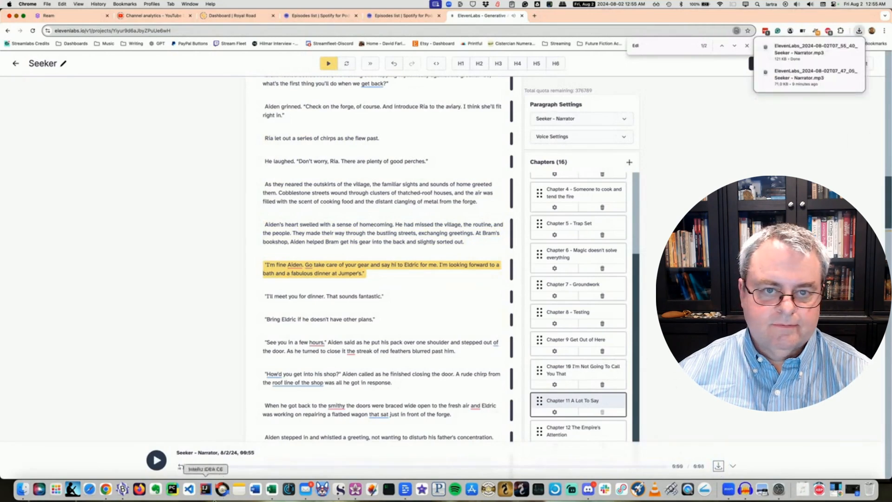
Open ElevenLabs_2024-08-02T07_55_40_Seeker - Narrator.mp3 from the Downloads folder in Audacity.
left_click(23, 488)
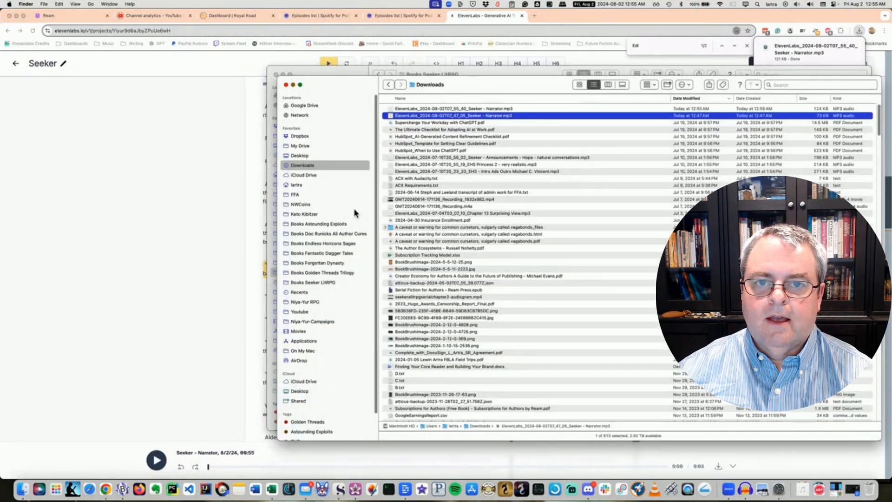
left_click(392, 108)
right_click(391, 110)
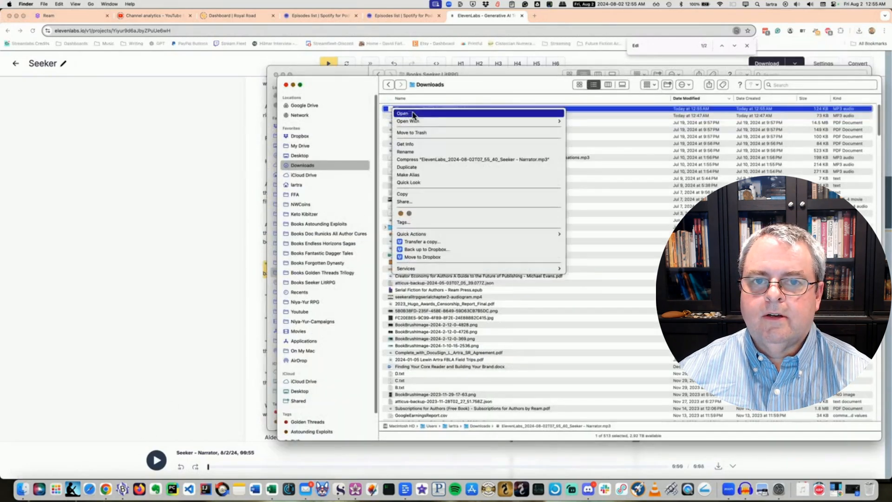
mouse_move(422, 121)
left_click(596, 134)
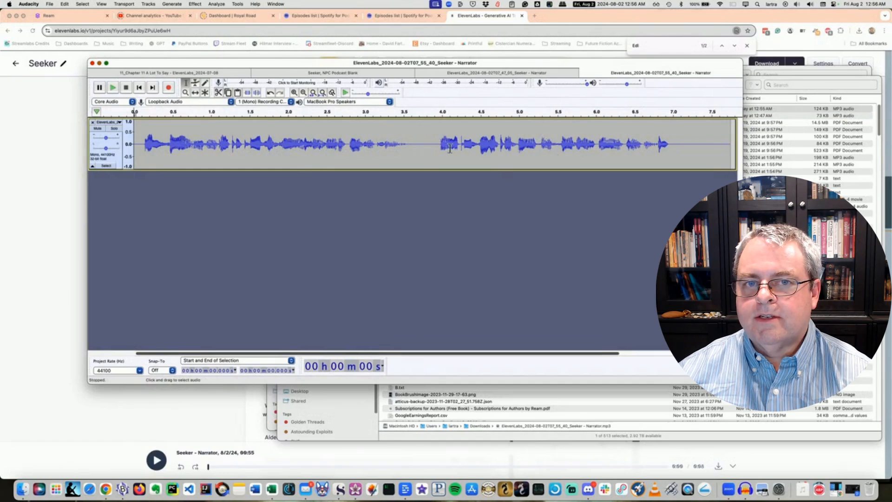
Play the regenerated clip from about 3.624 s, and again from about 0.045 s.
left_click(413, 146)
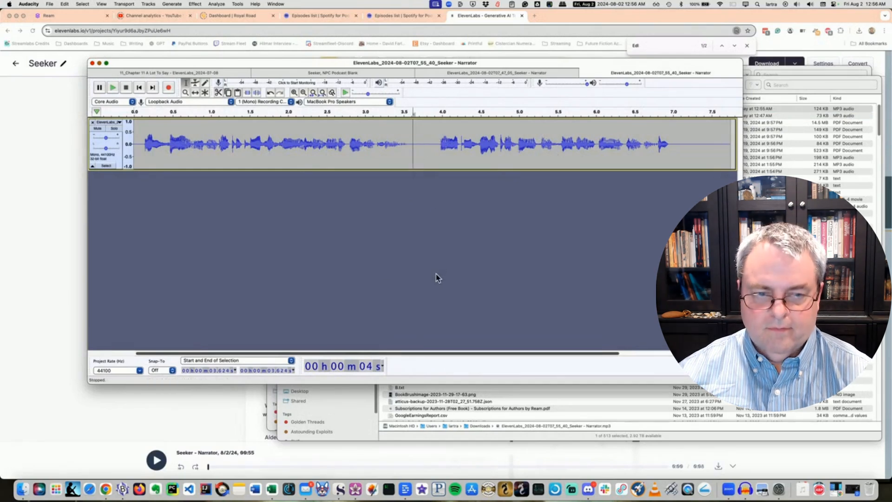
key("space")
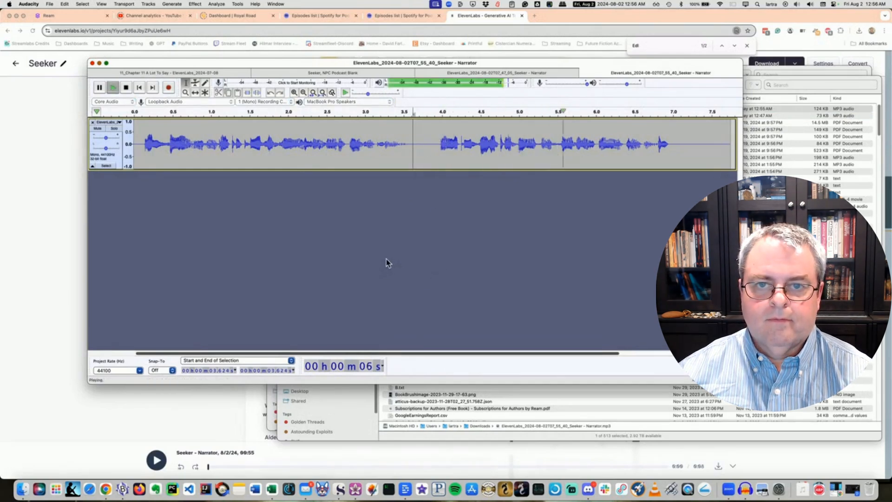
left_click(138, 149)
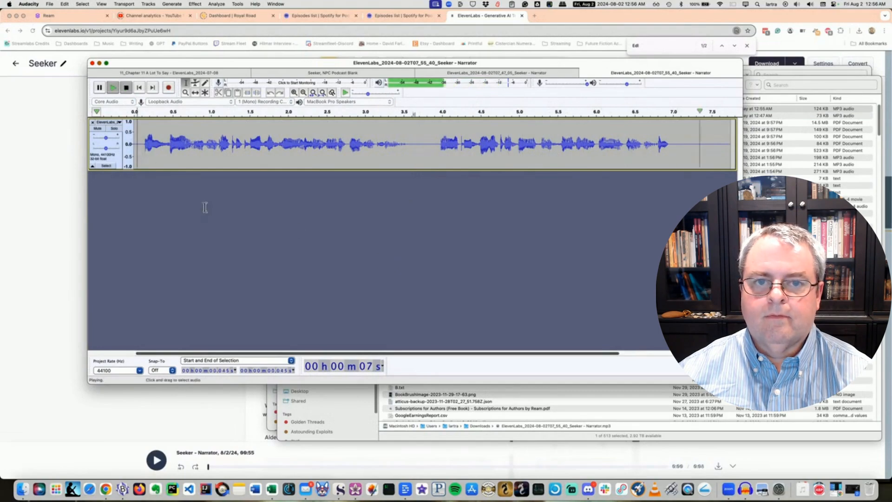
key("space")
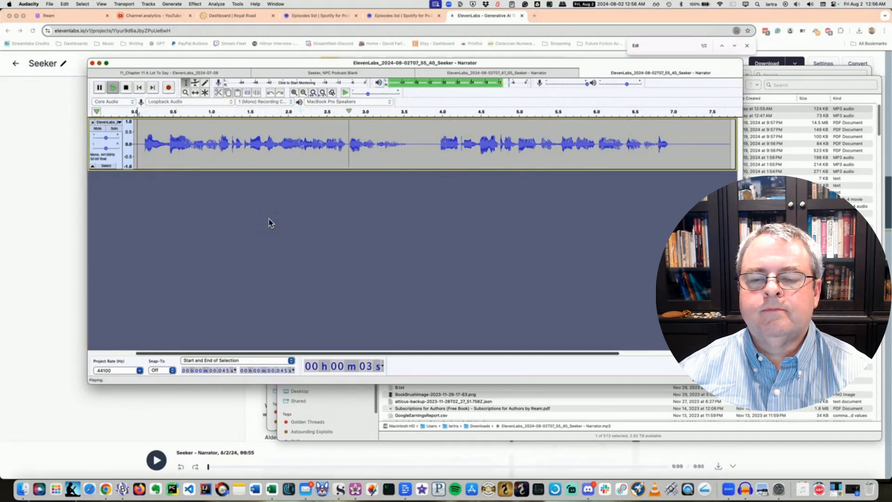
key("space")
Replace the chapter narration from 5:14.805 to 5:18.555 with the 0.086–3.566 s portion of the regenerated clip.
left_click_drag(408, 141, 141, 148)
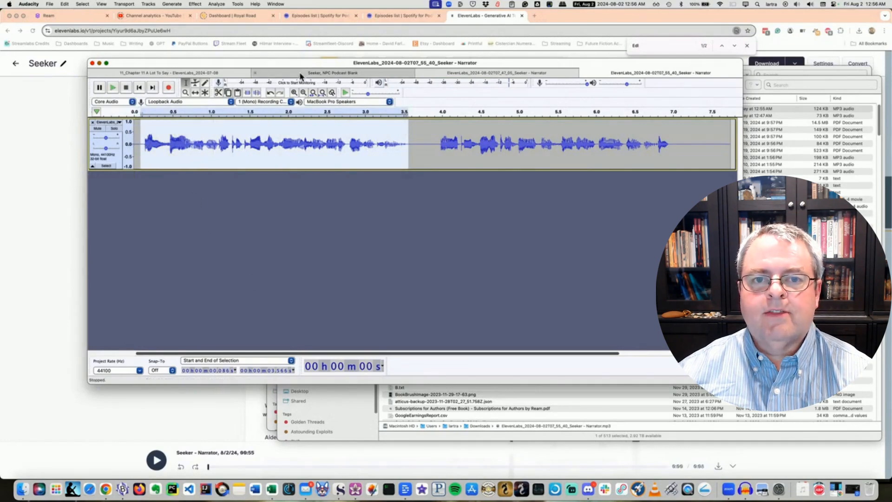
left_click(239, 74)
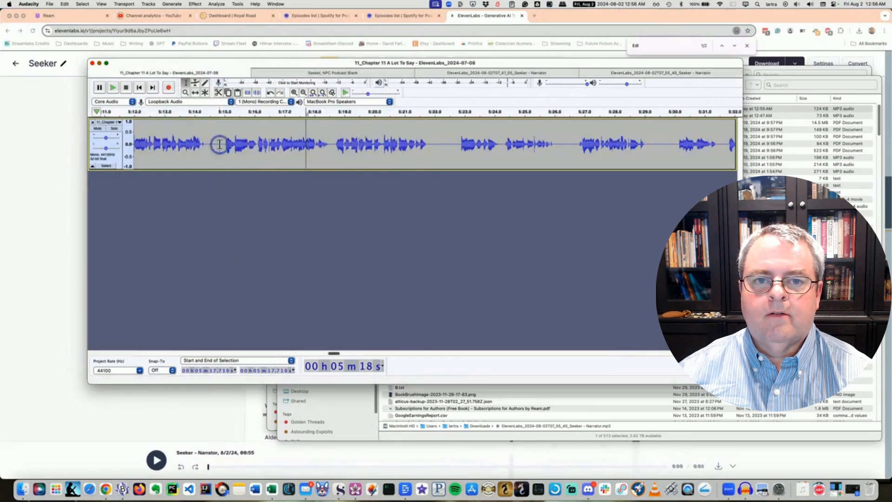
left_click(220, 148)
key("space")
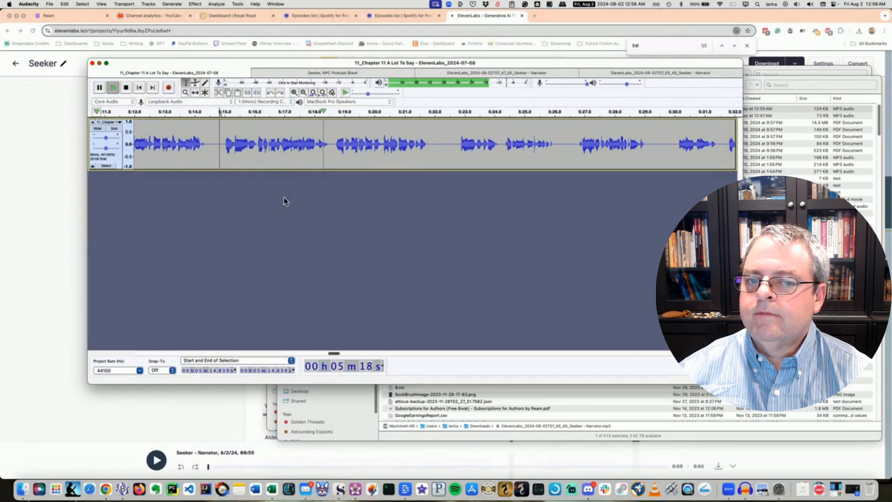
key("space")
left_click_drag(331, 144, 218, 145)
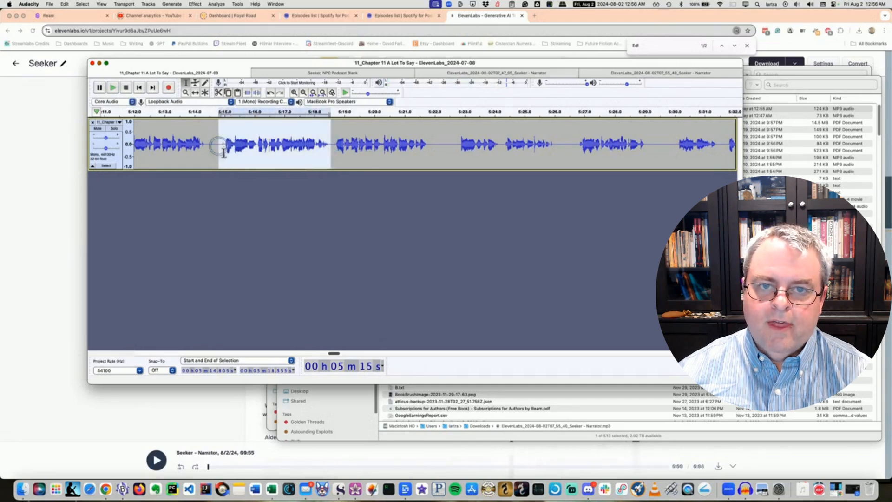
key("Delete")
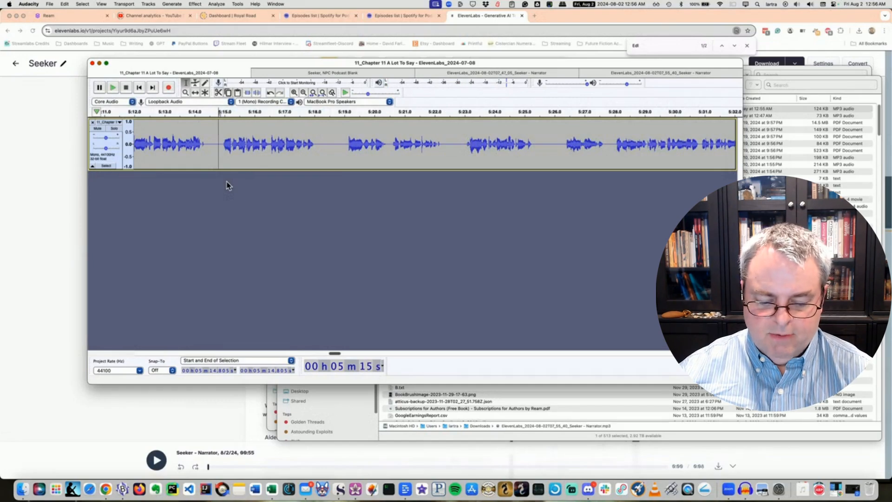
key("super+z")
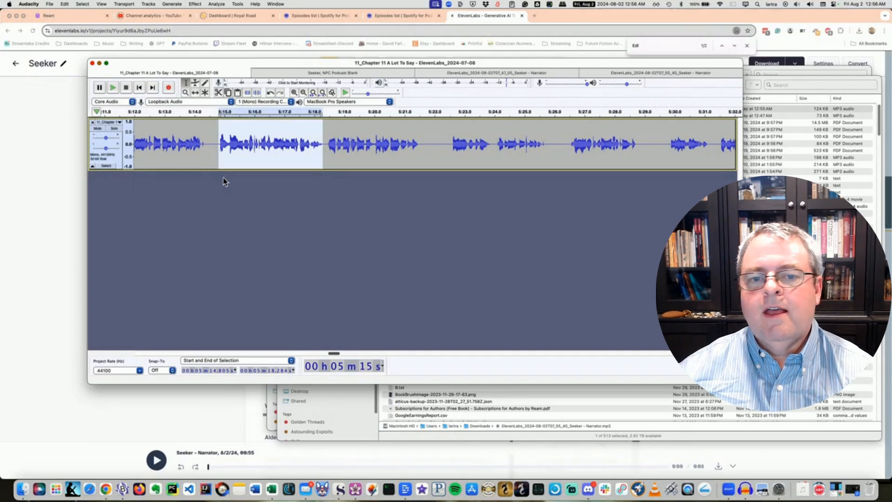
Play the chapter from about 5:12.831 to check the spliced line in context.
left_click(215, 150)
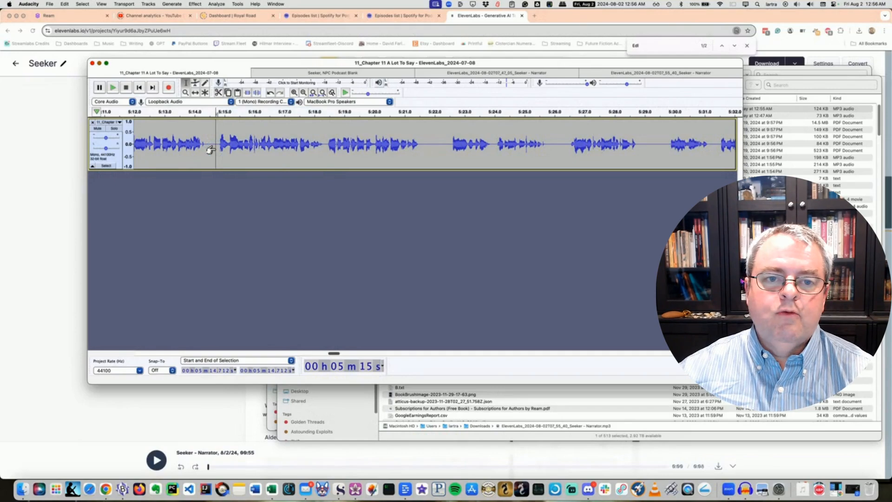
left_click(159, 144)
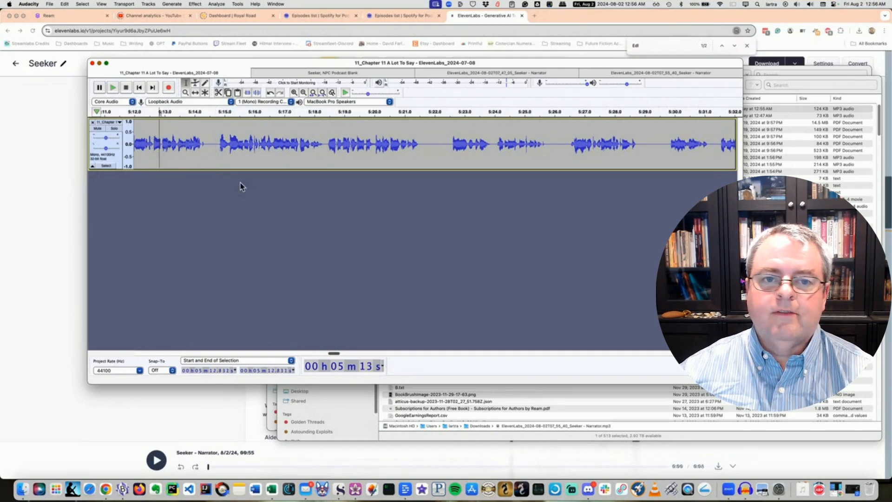
key("space")
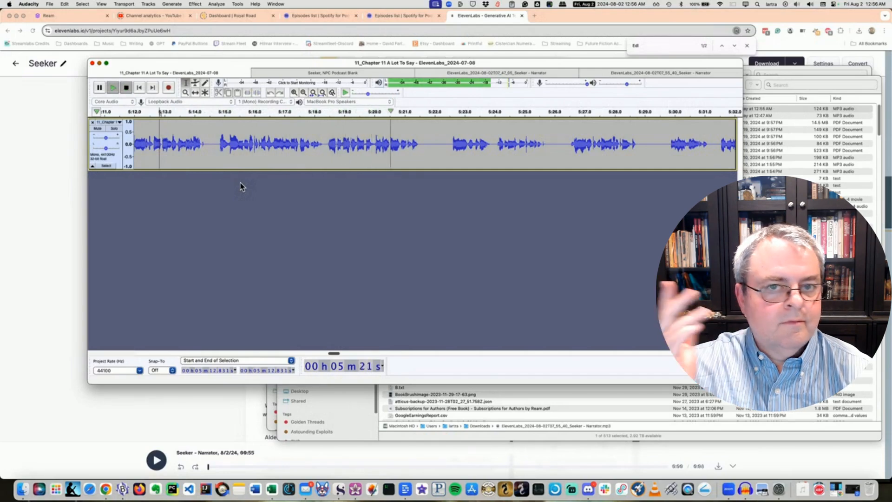
key("space")
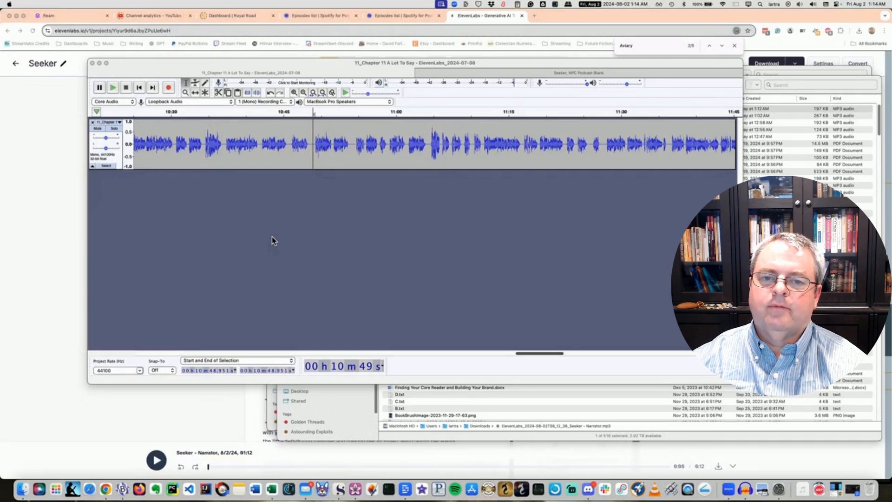
Play the chapter narration from about 10:48.673 to review the passage that needs replacing.
left_click(305, 155)
left_click(311, 146)
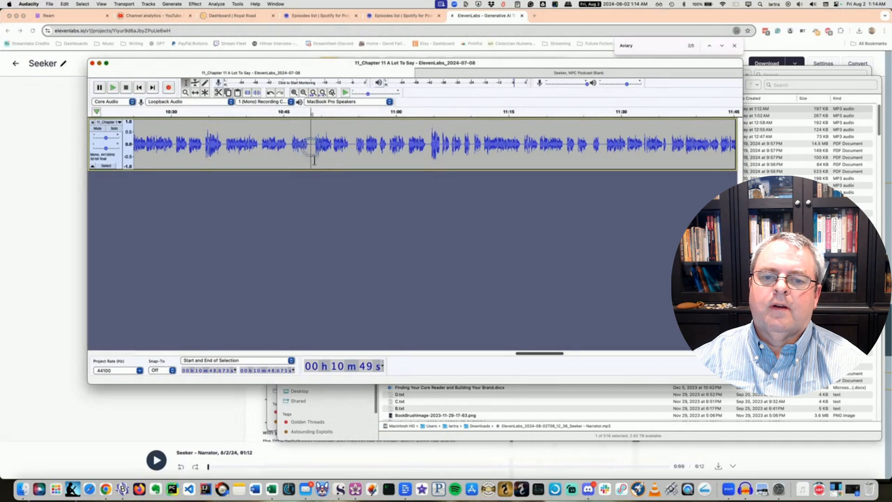
key("space")
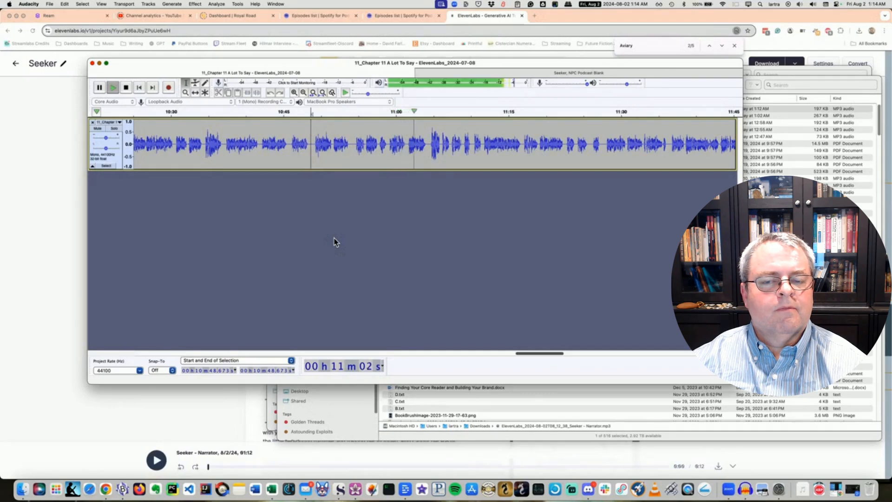
key("space")
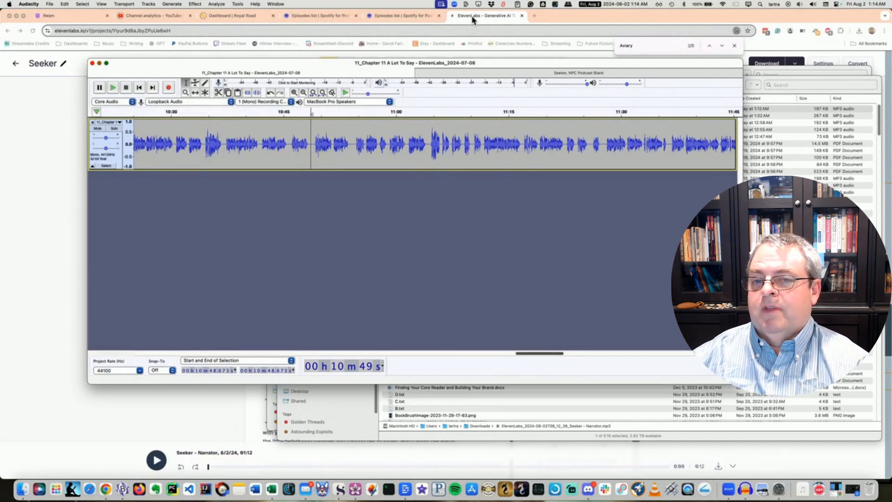
Open ElevenLabs_2024-08-02T08_12_38_Seeker - Narrator.mp3 from the Downloads folder in Audacity and play it from the start.
left_click(474, 74)
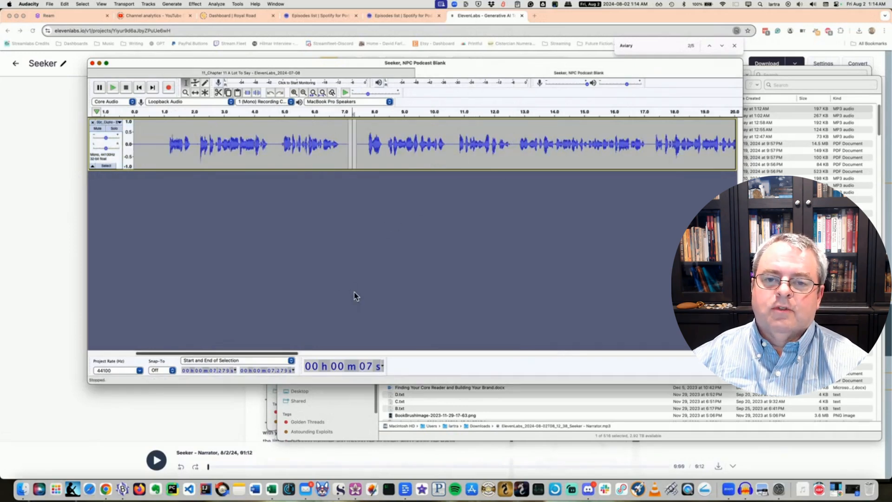
left_click(493, 18)
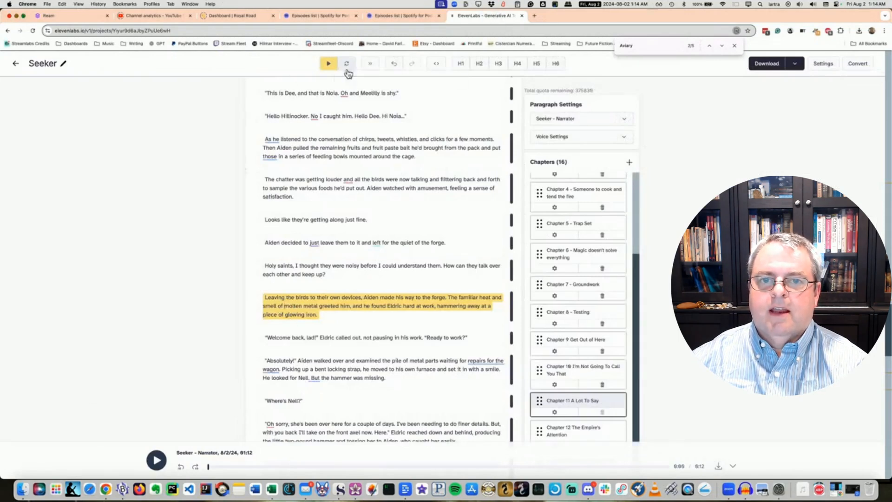
left_click(22, 488)
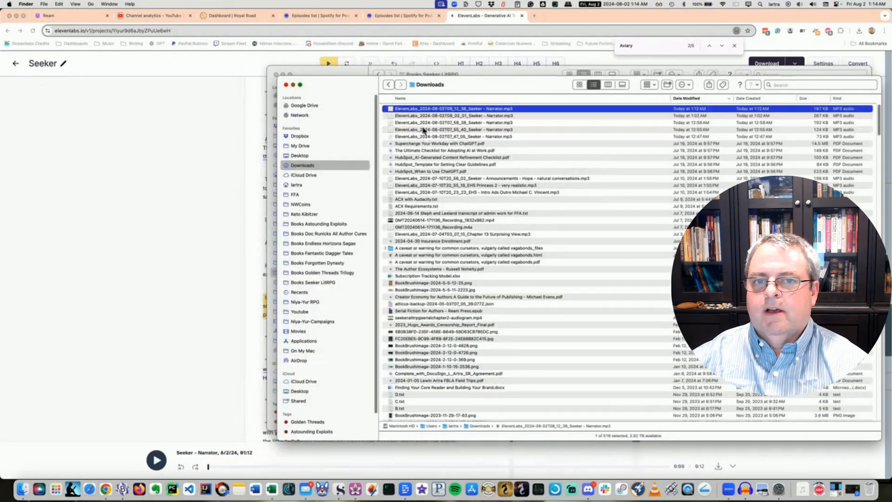
right_click(390, 110)
mouse_move(504, 126)
left_click(585, 132)
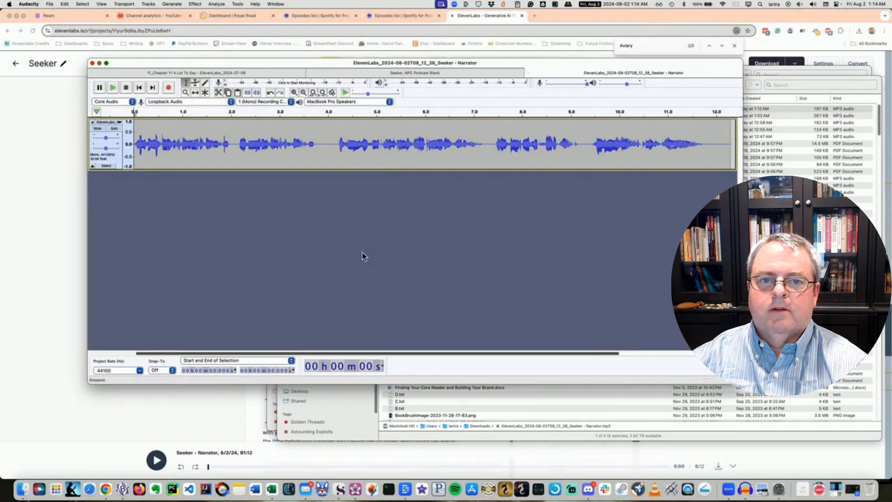
key("space")
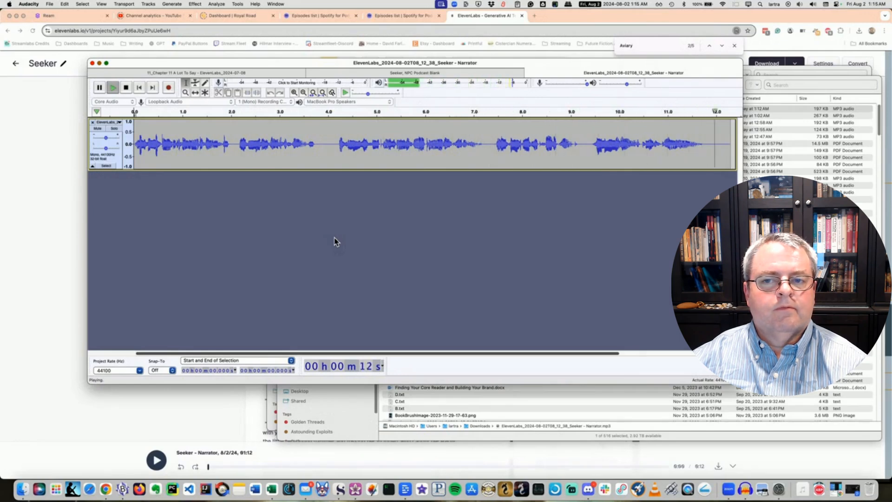
Copy the entire regenerated clip and paste it into the Chapter 11 track at about 10:48.858.
double_click(328, 144)
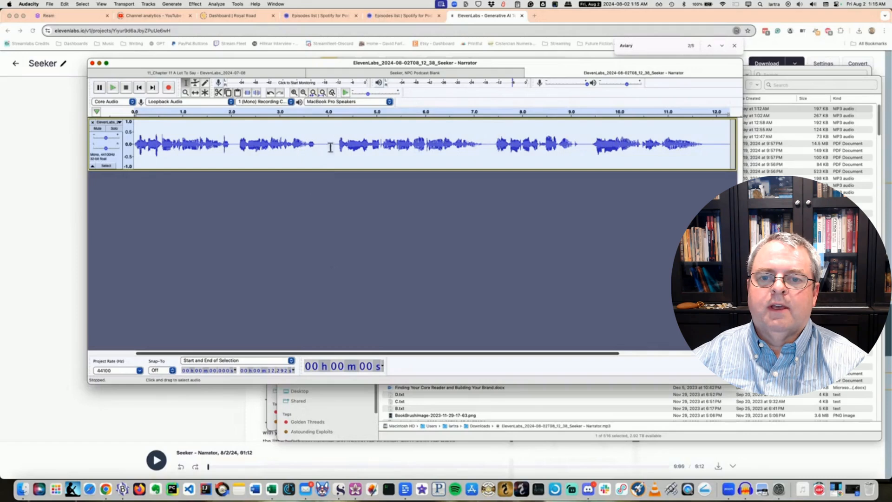
left_click(283, 74)
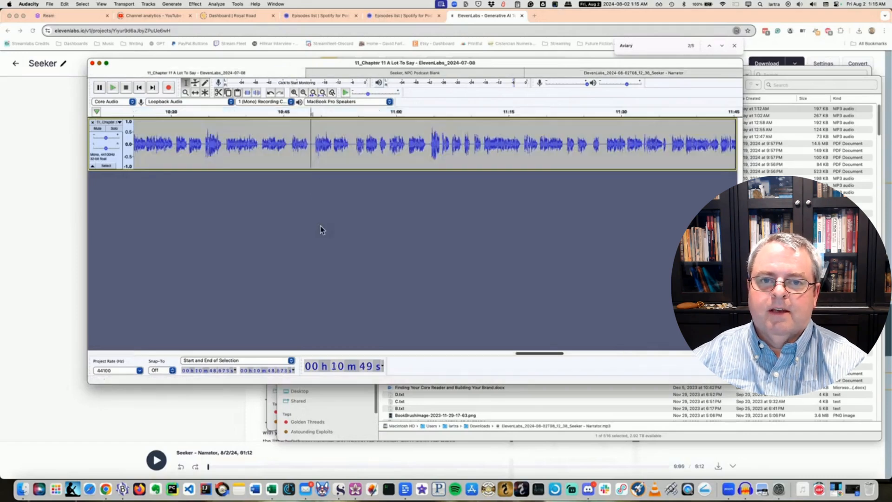
key("space")
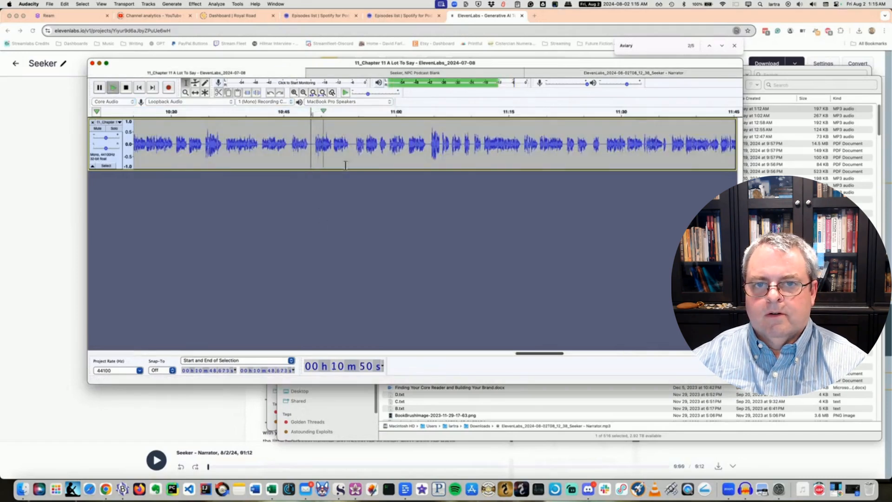
key("space")
left_click(312, 149)
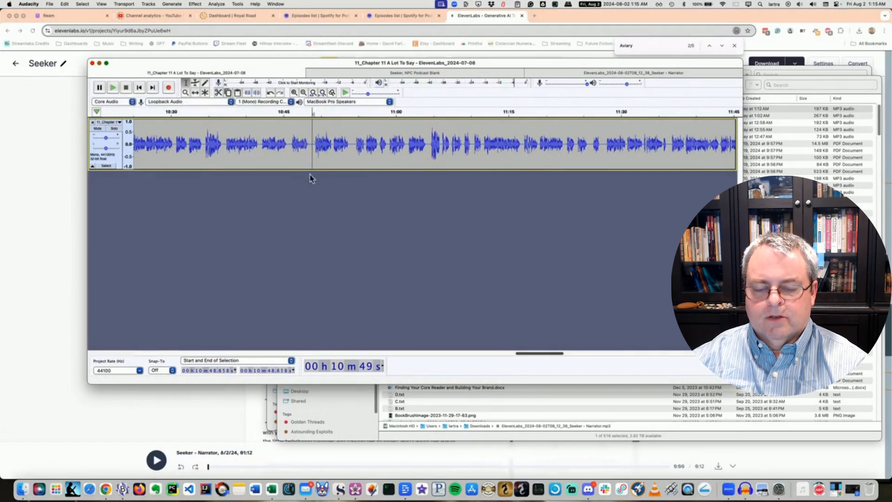
key("super+v")
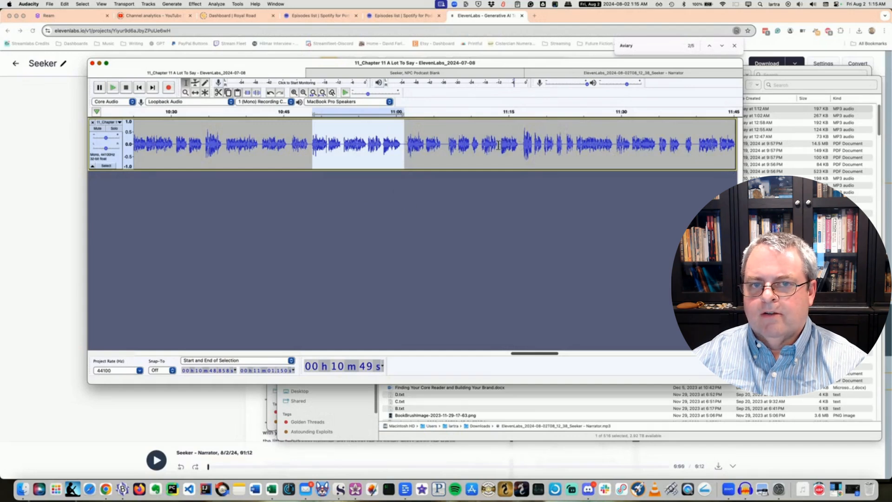
Locate the old version of the passage after the pasted clip and delete it from 11:01.072 to 11:16.862.
left_click(406, 145)
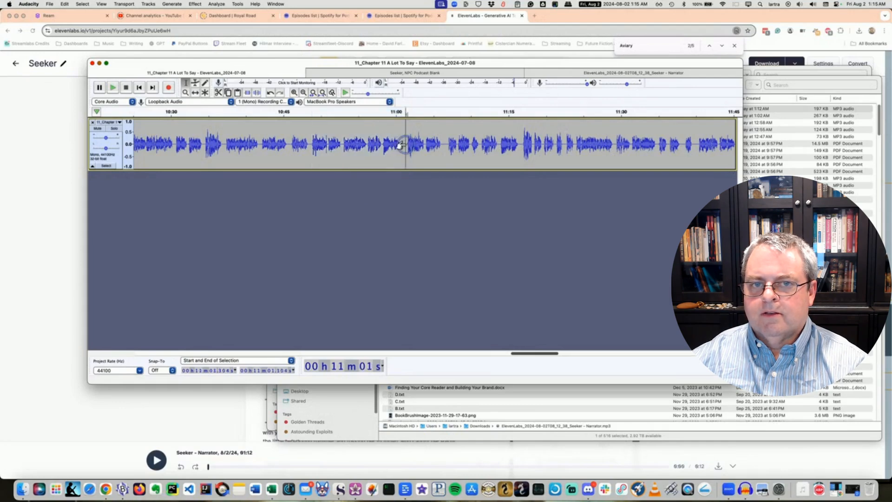
left_click(497, 147)
key("space")
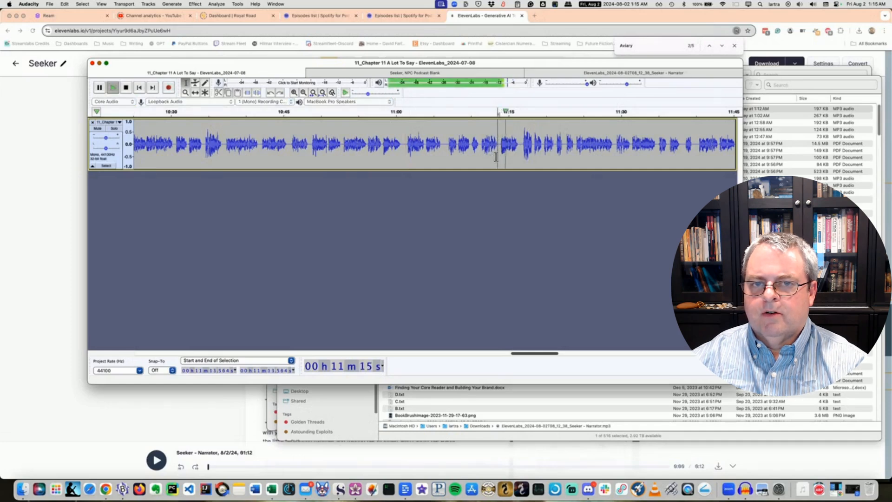
key("space")
left_click(404, 145)
key("space")
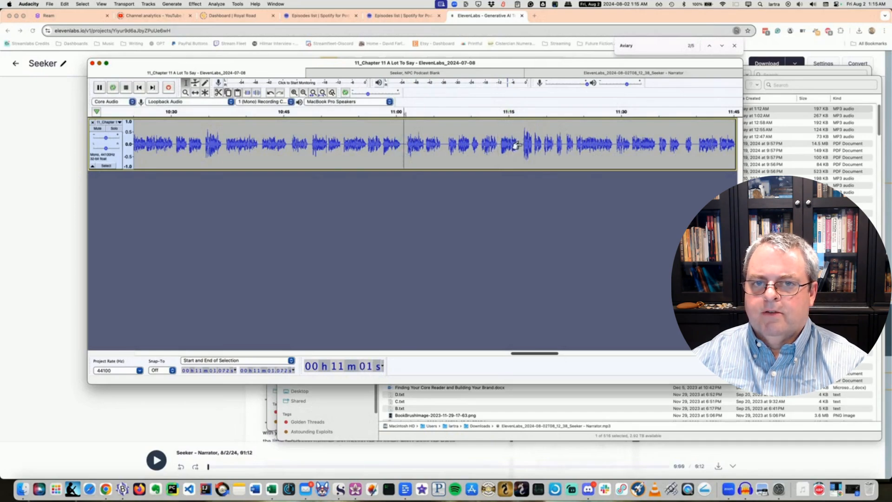
left_click(521, 146, "shift")
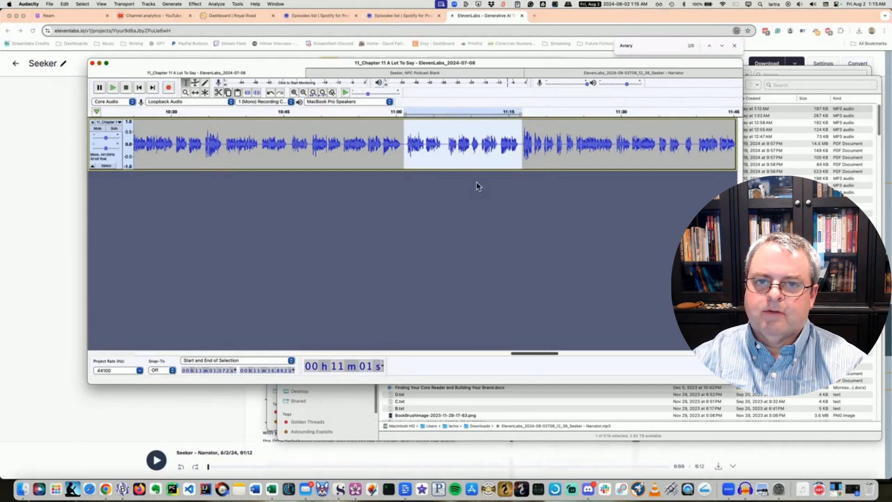
key("Delete")
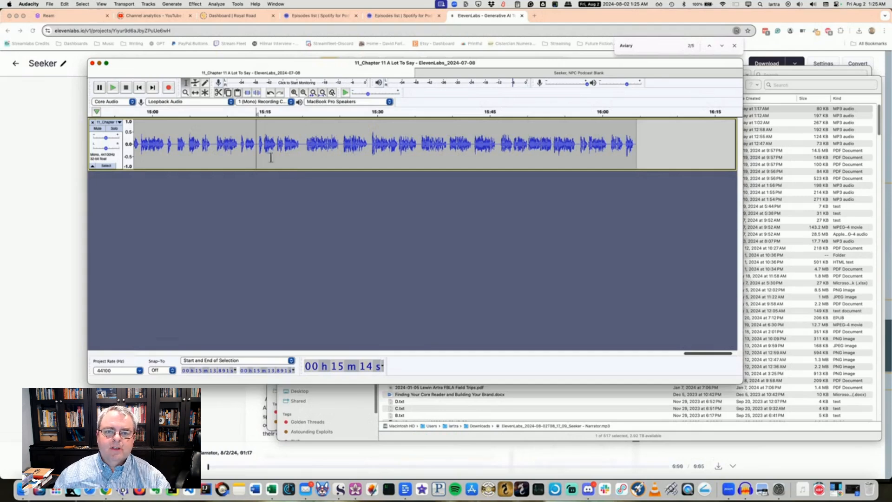
left_click_drag(257, 148, 263, 149)
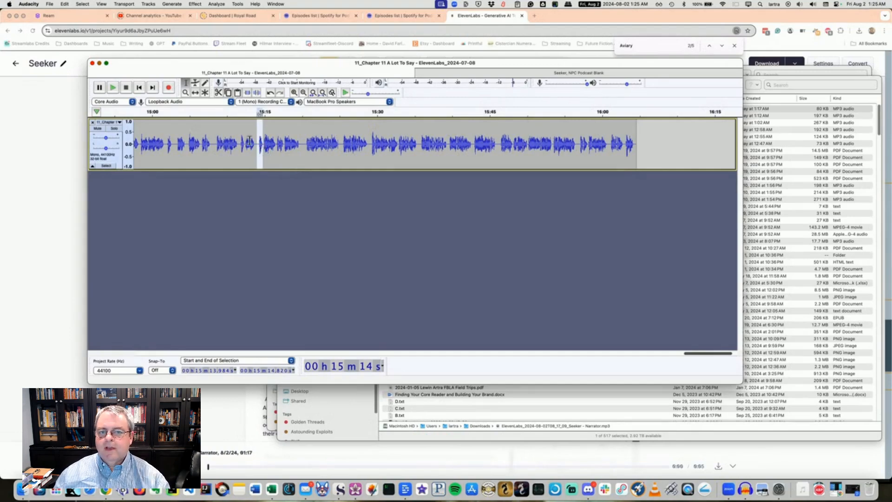
left_click(296, 147)
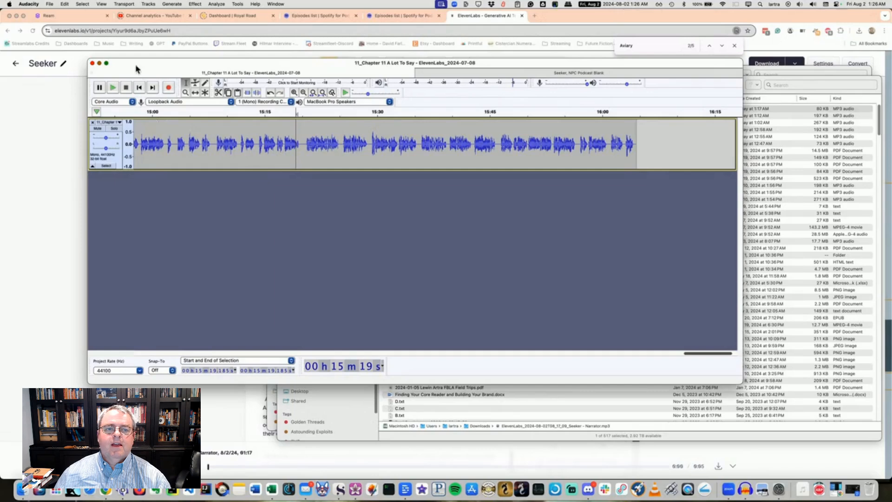
Export the corrected chapter as MP3 over 11_Chapter 11 A Lot To Say in the raw audio folder, keeping the existing metadata tags.
left_click(49, 4)
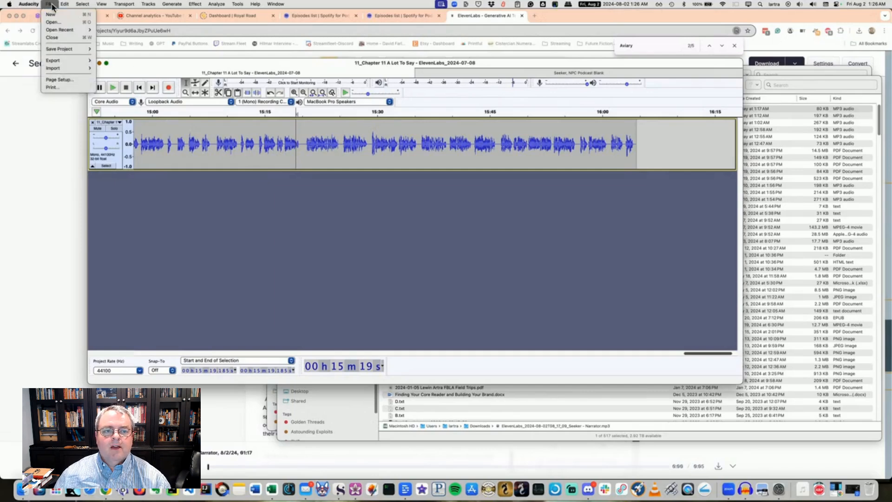
left_click(112, 62)
key("super+shift+e")
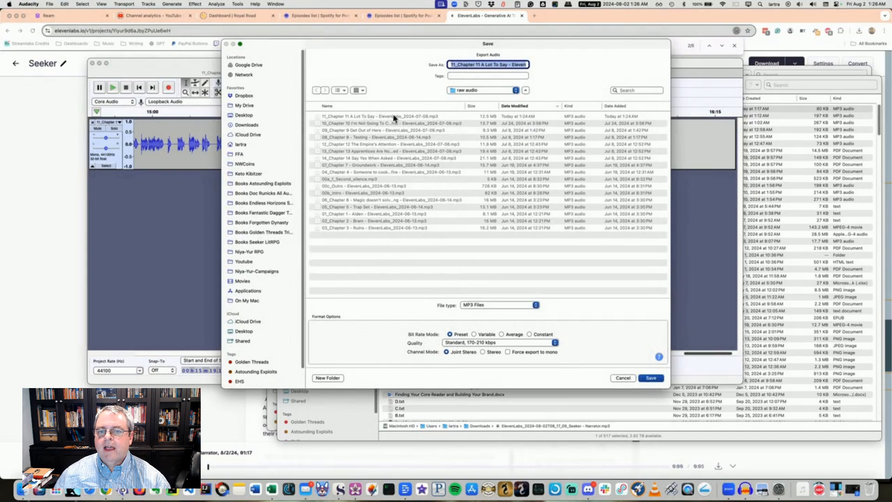
left_click(648, 378)
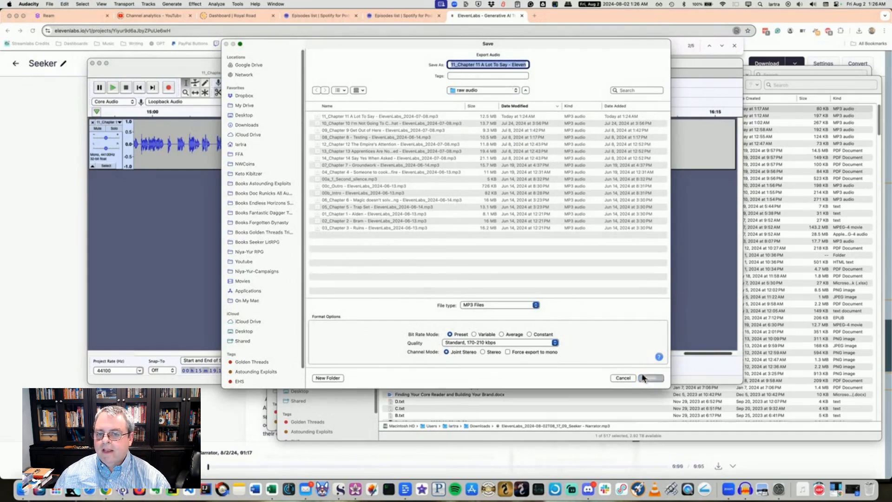
left_click(466, 255)
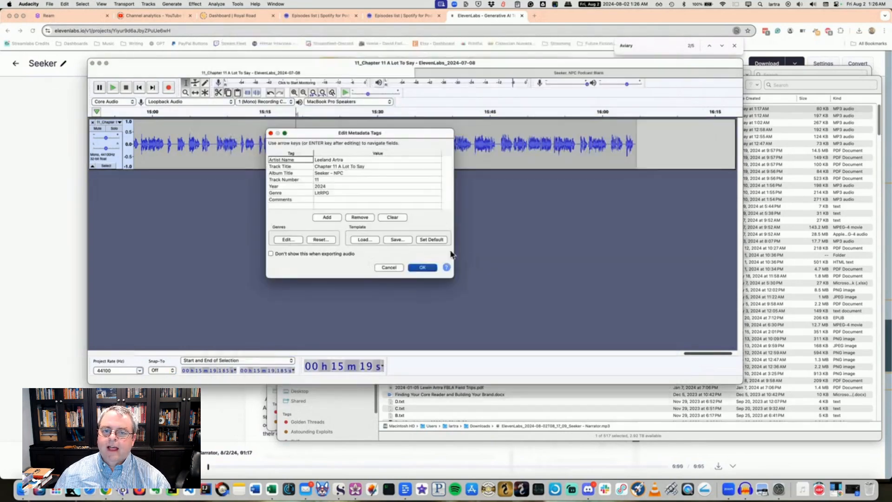
key("Tab")
key("Tab")
key("Tab")
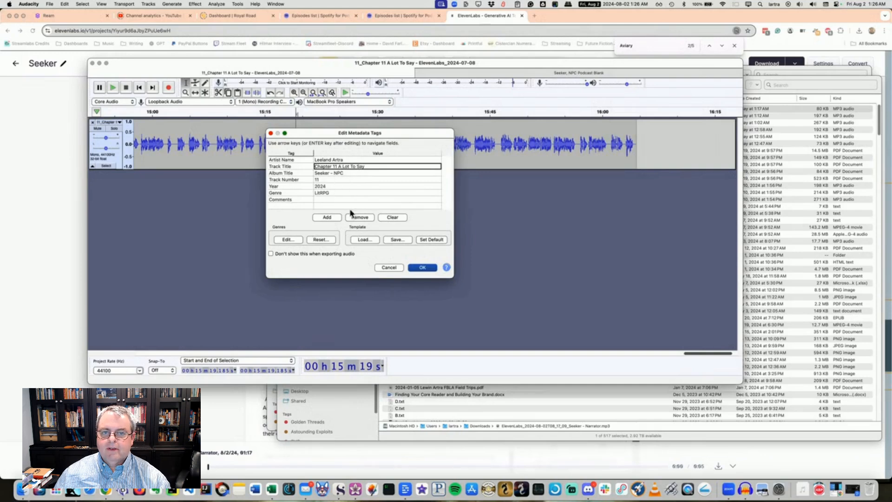
left_click(422, 267)
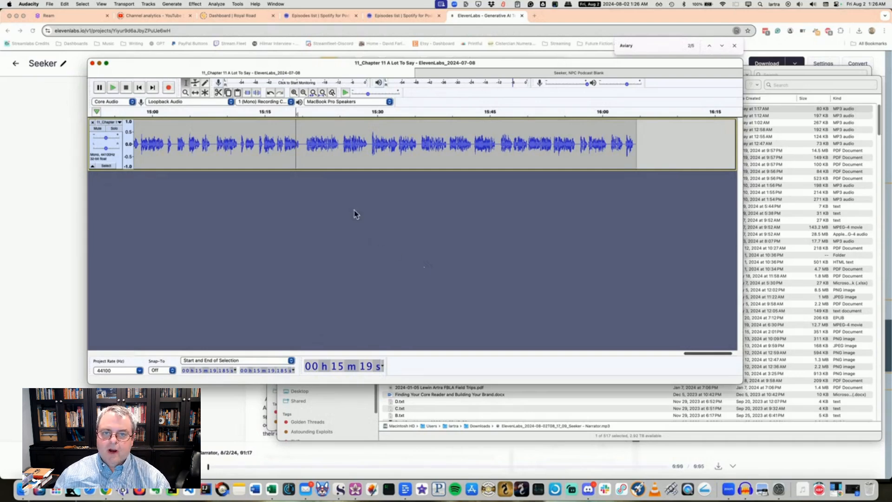
Select and copy the entire Chapter 11 audio clip.
double_click(303, 144)
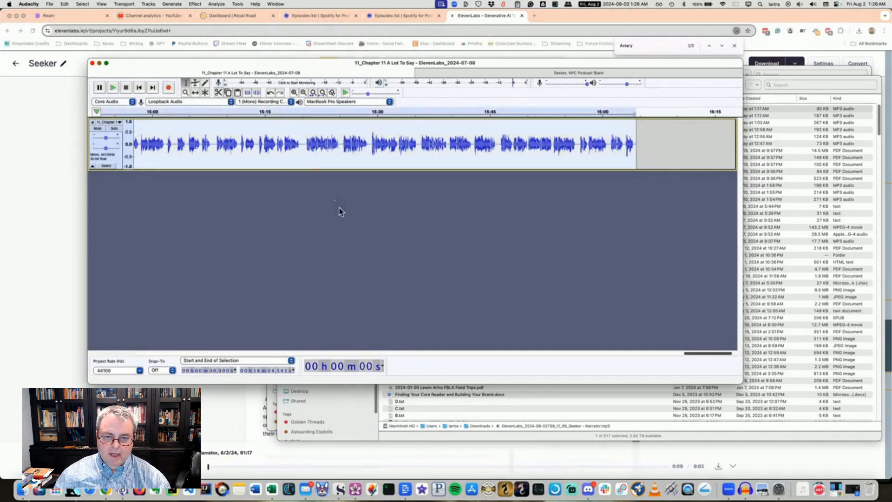
key("super+3")
key("super+3")
key("super+3")
key("super+3")
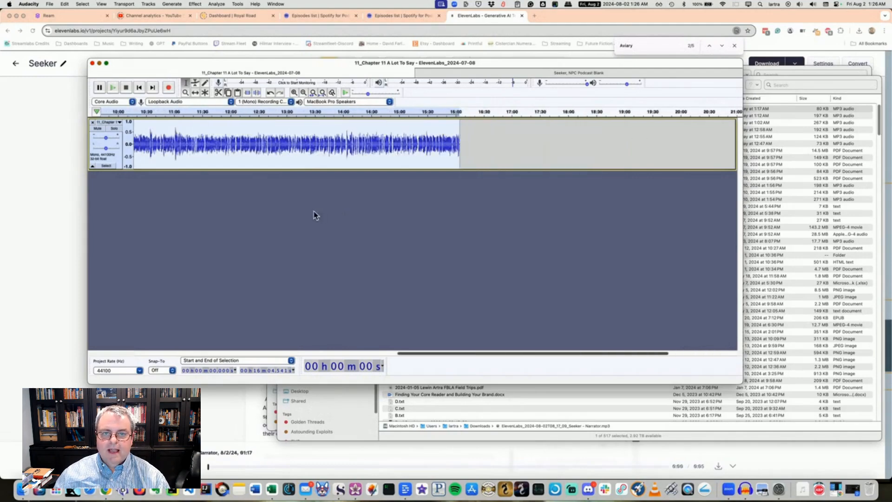
left_click_drag(408, 354, 249, 334)
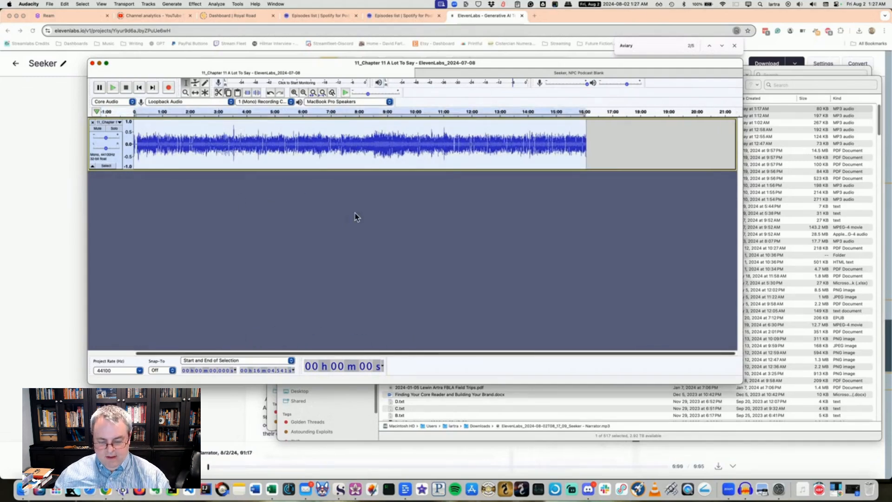
Paste the copied chapter into the Seeker, NPC Podcast Blank project at about 7.3 seconds, in the gap after the intro.
left_click(484, 73)
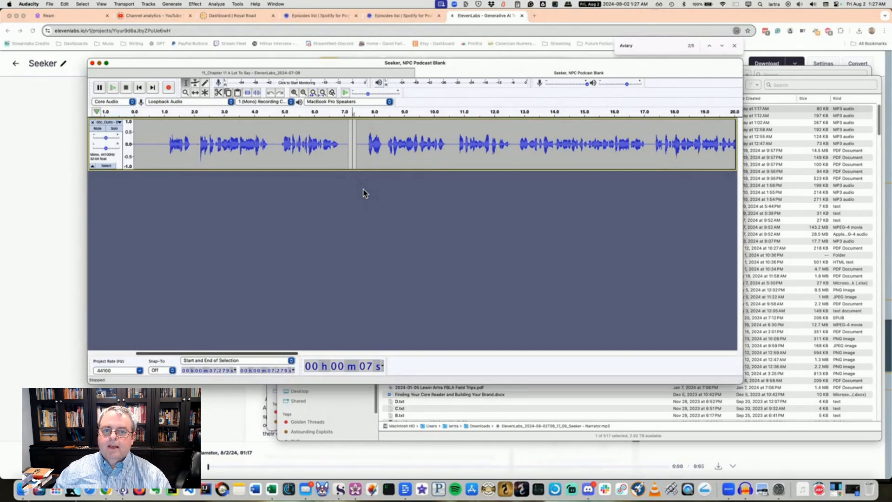
left_click(352, 143)
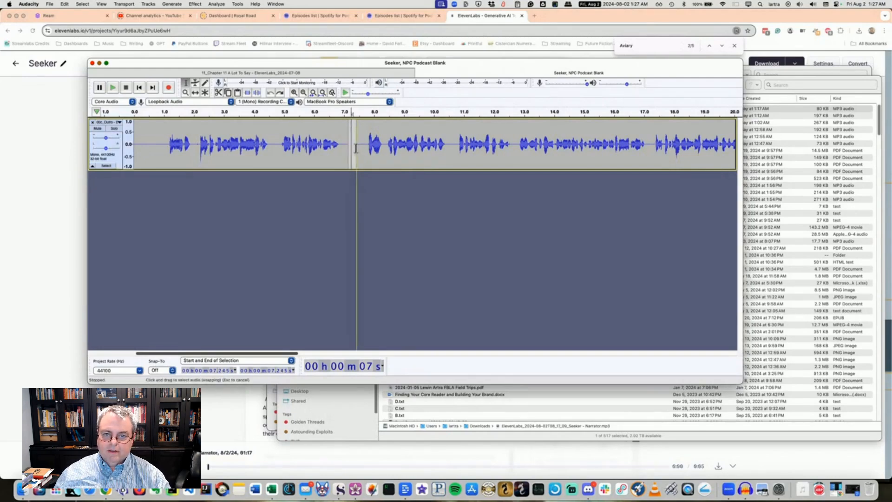
key("super+v")
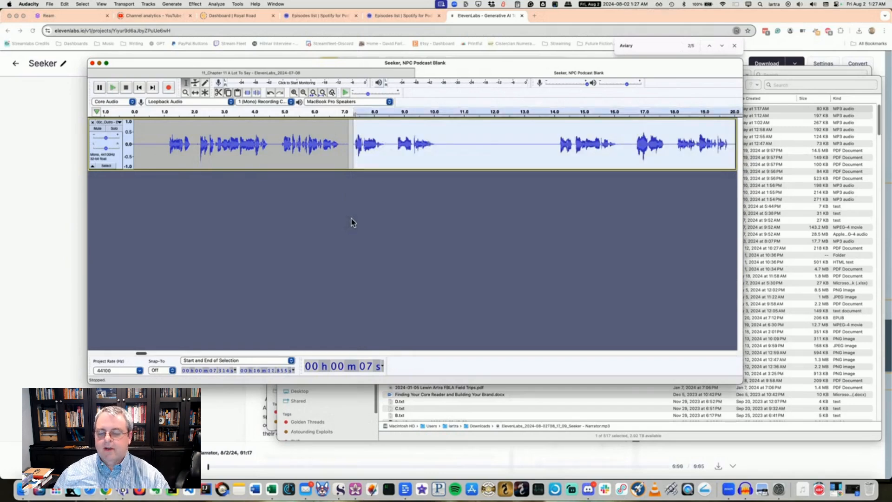
key("super+3")
key("super+3")
key("super+3")
key("super+3")
key("super+3")
key("super+3")
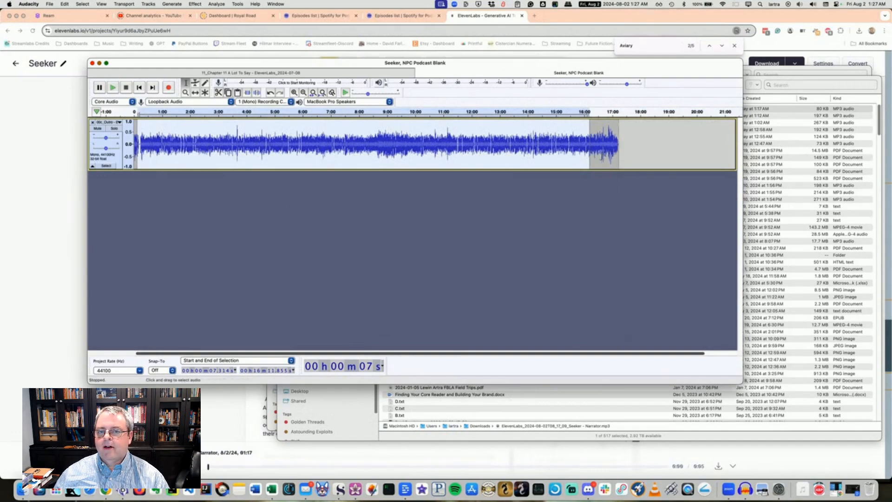
Start an MP3 export of the podcast project and choose the podcast folder as its destination.
left_click(48, 5)
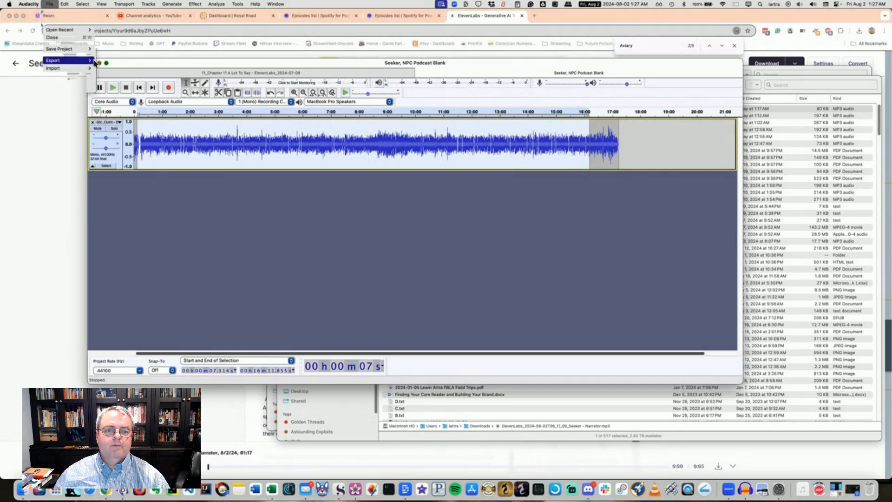
left_click(128, 63)
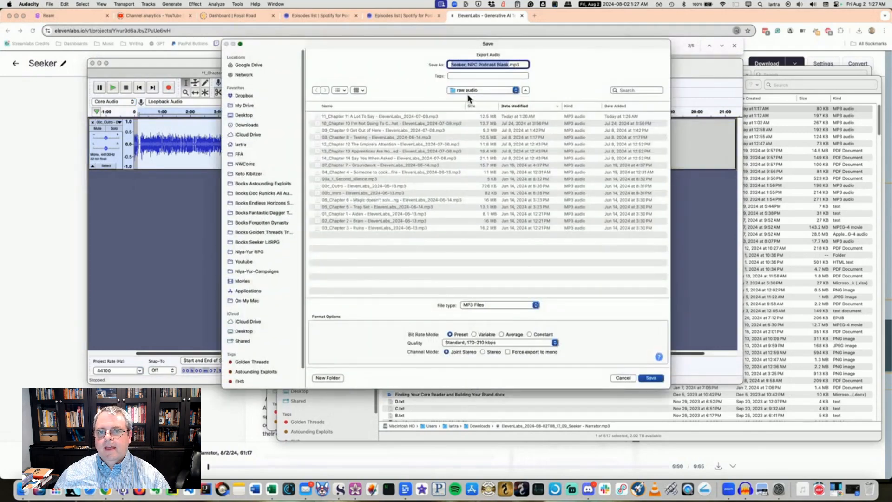
left_click(469, 91)
left_click(471, 104)
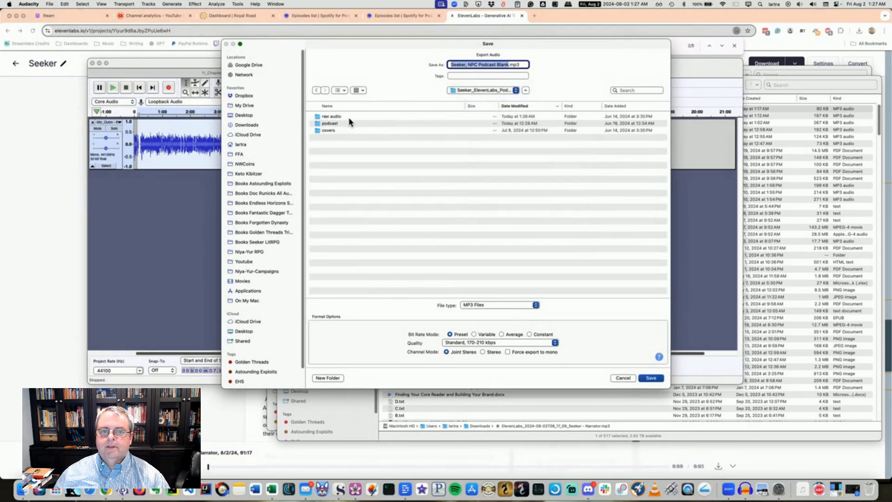
double_click(338, 124)
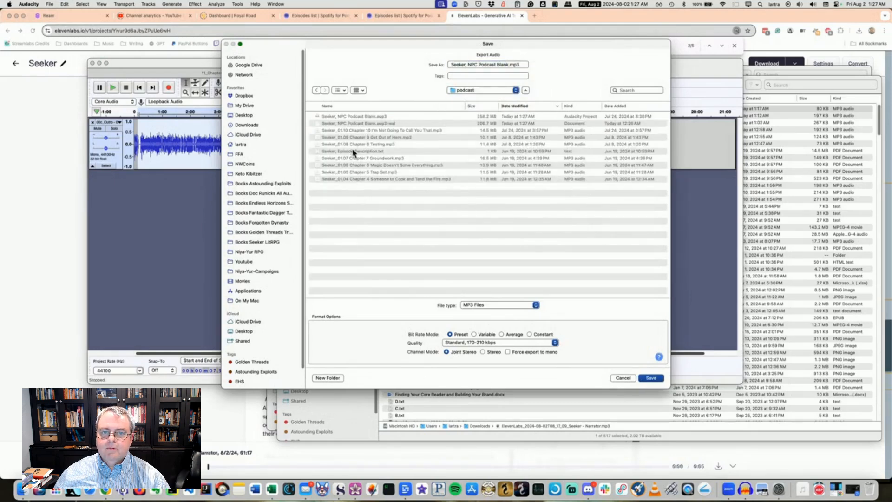
Reuse the Chapter 10 episode's file name for the export and change it to Seeker_01.11 Chapter 11 A Lot To Say.mp3.
left_click(351, 131)
left_click_drag(344, 43, 353, 141)
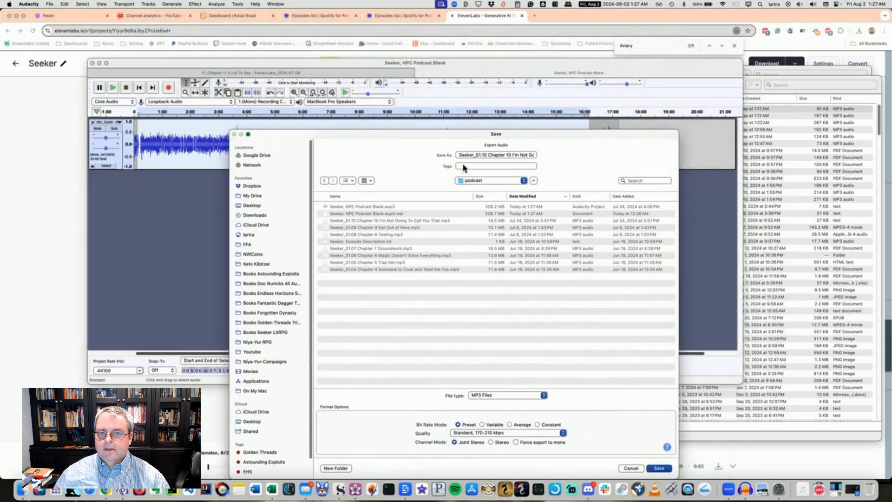
left_click(482, 155)
key("Right")
key("Right")
key("BackSpace")
type("1")
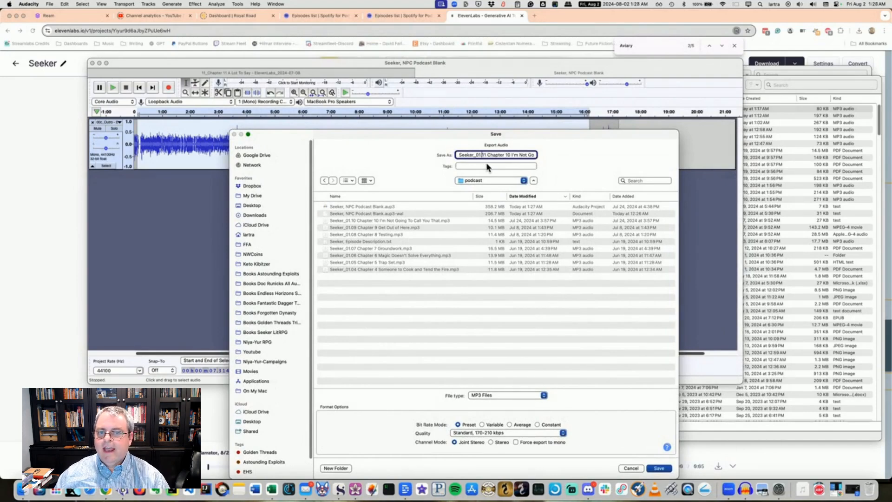
key("Right")
key("Right")
key("Right")
key("Right")
key("Right")
key("Right")
key("Right")
key("Right")
key("Right")
key("Right")
key("Right")
key("BackSpace")
type("1")
key("shift+Right")
key("shift+Right")
key("shift+Right")
key("shift+Right")
key("shift+Right")
key("shift+Right")
key("shift+Right")
key("shift+Right")
key("shift+Right")
key("shift+Right")
key("shift+Right")
key("shift+Right")
key("shift+Right")
key("shift+Right")
key("shift+Right")
key("shift+Right")
key("shift+Right")
key("shift+Right")
key("shift+Right")
key("shift+Right")
key("shift+Right")
key("shift+Right")
key("shift+Right")
key("shift+Right")
key("shift+Right")
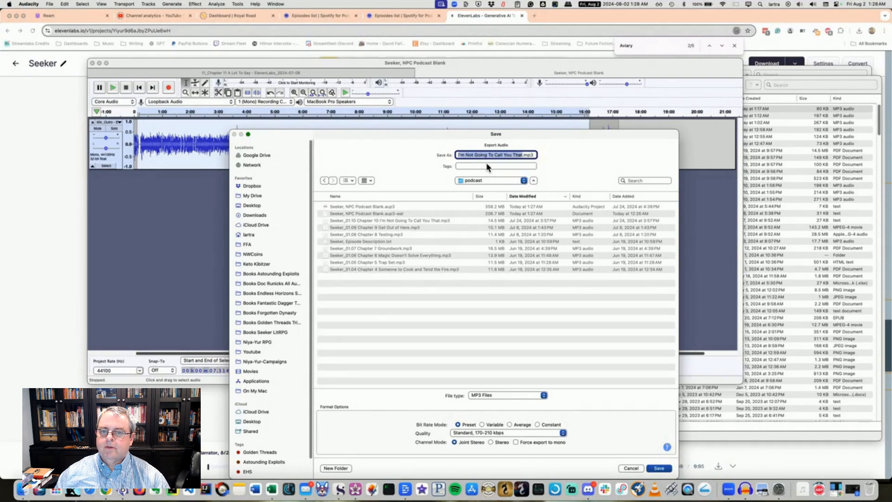
key("BackSpace")
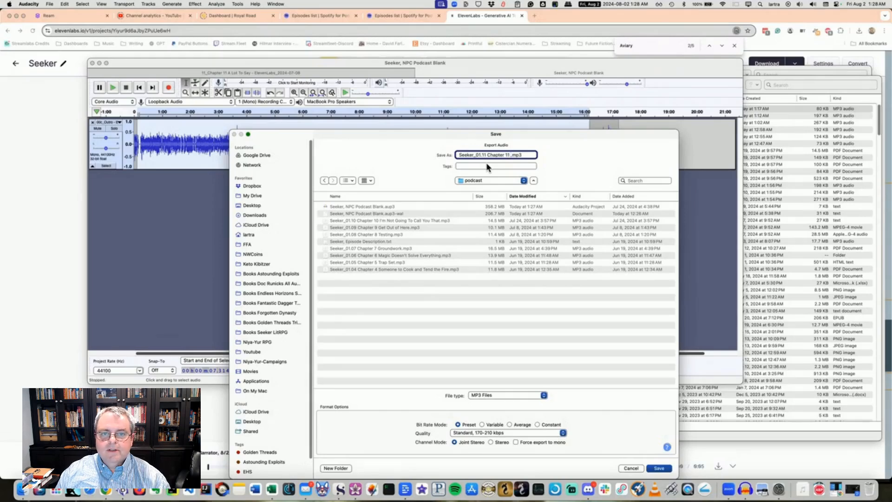
type("A Lot To")
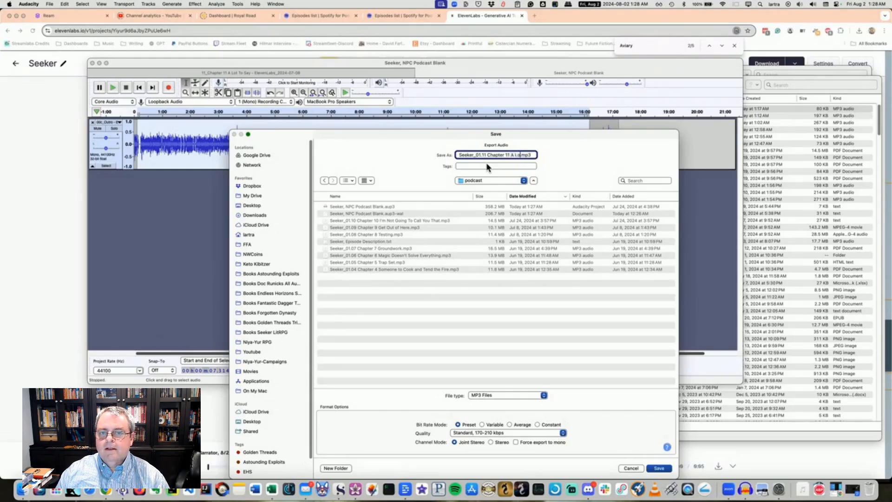
type(" Say")
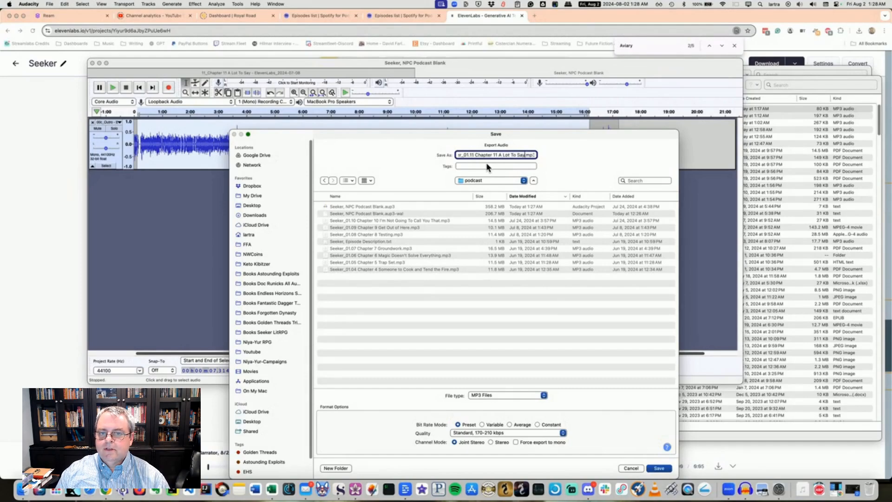
Copy "Chapter 11 A Lot To Say" from the export's file name and save the export under that name.
key("alt+shift+Left")
key("alt+shift+Left")
key("alt+shift+Left")
key("alt+shift+Left")
key("alt+shift+Left")
key("alt+shift+Left")
key("super+c")
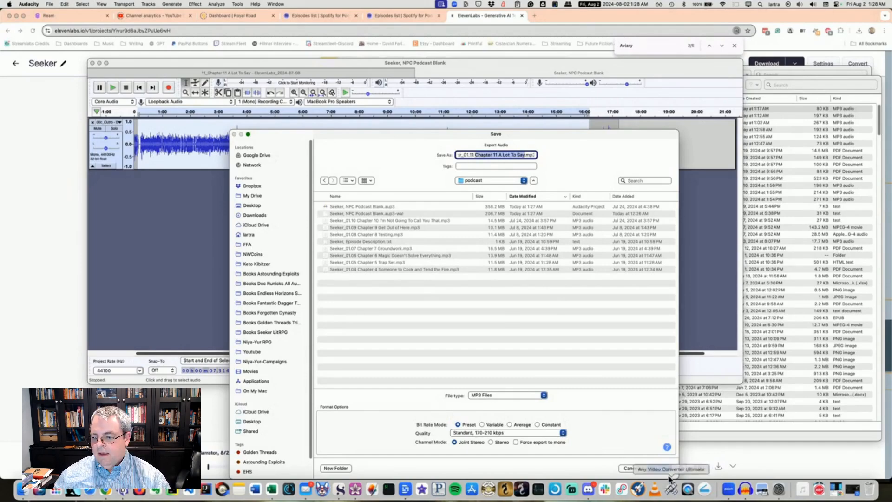
left_click(660, 469)
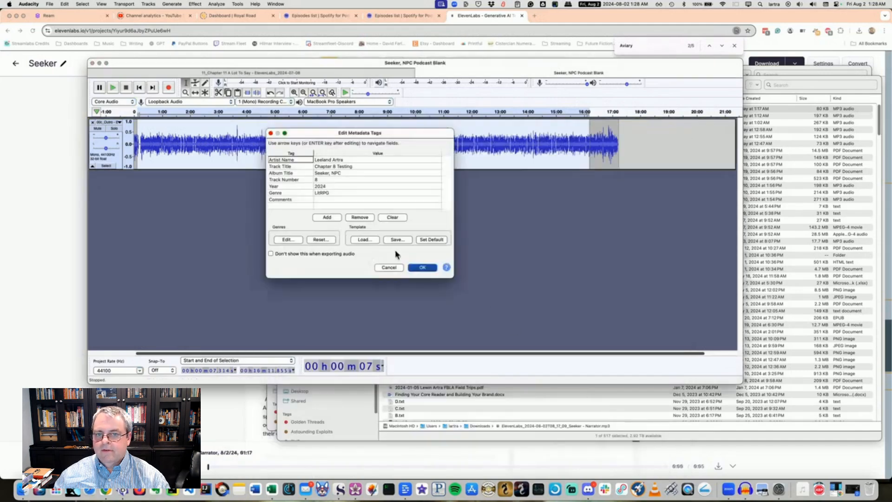
Set the track title tag to Chapter 11 A Lot To Say and the track number to 11, and finish the export.
left_click(330, 167)
left_click(328, 168)
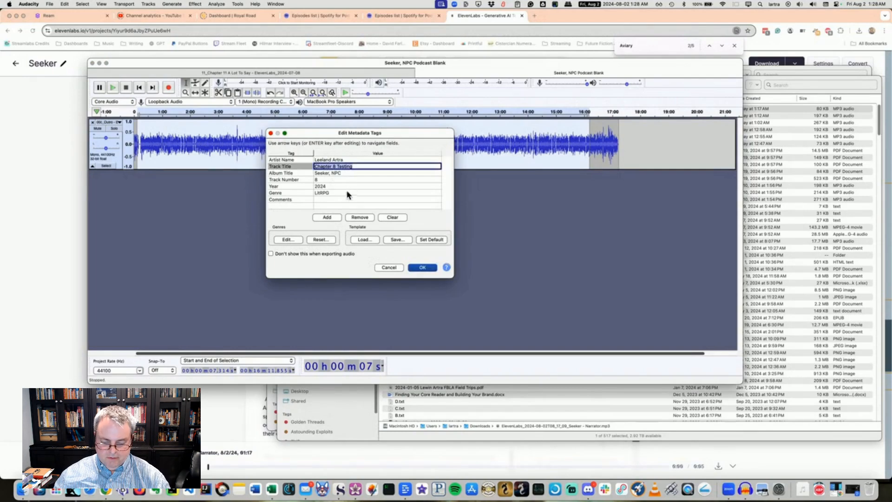
key("super+v")
left_click(326, 179)
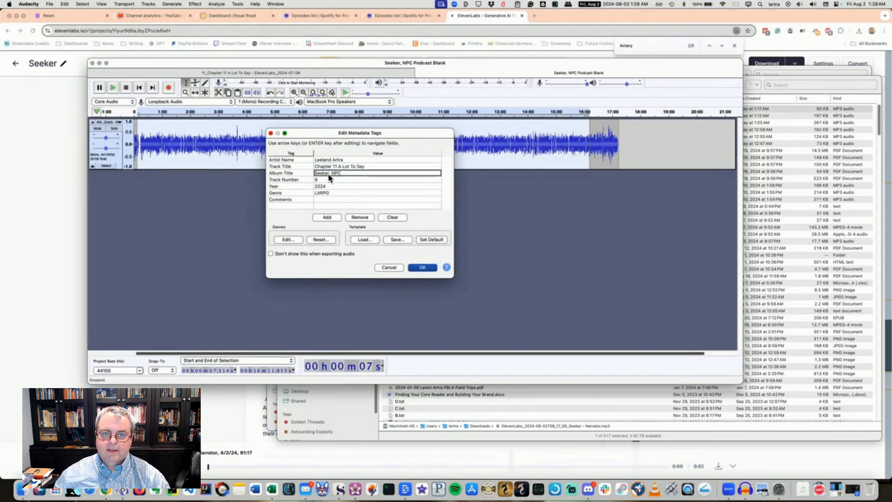
left_click(325, 179)
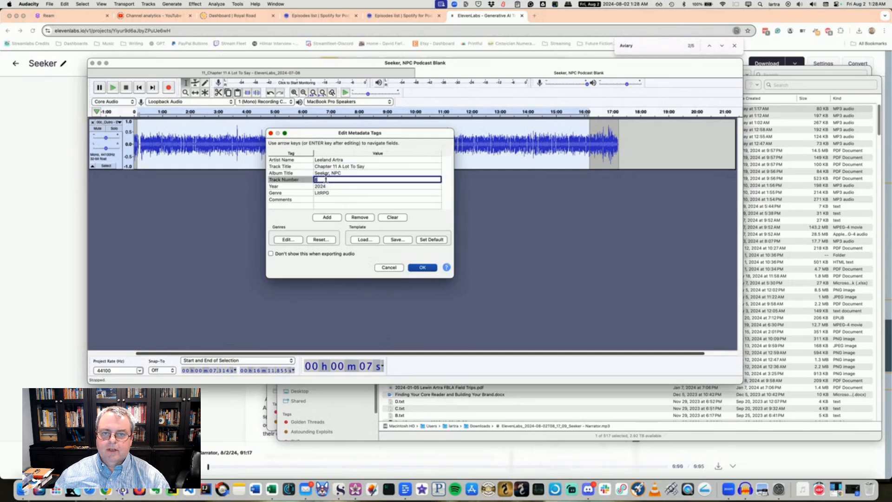
type("11")
left_click(334, 184)
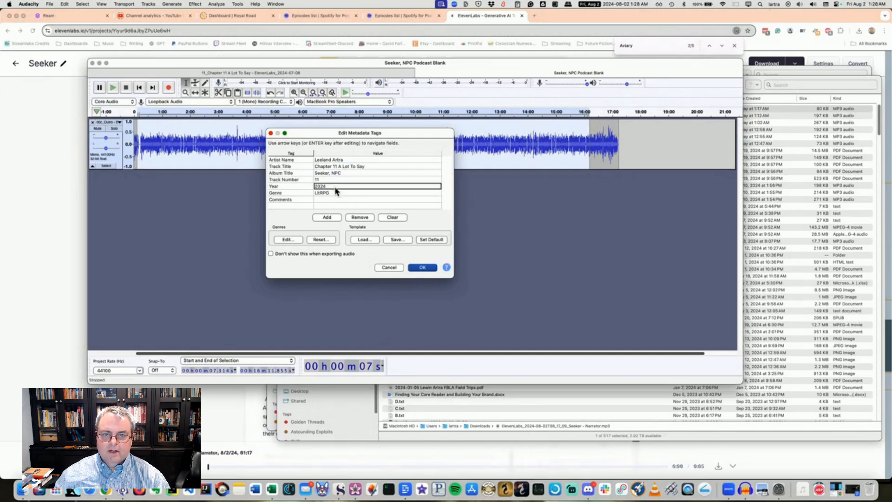
left_click(422, 267)
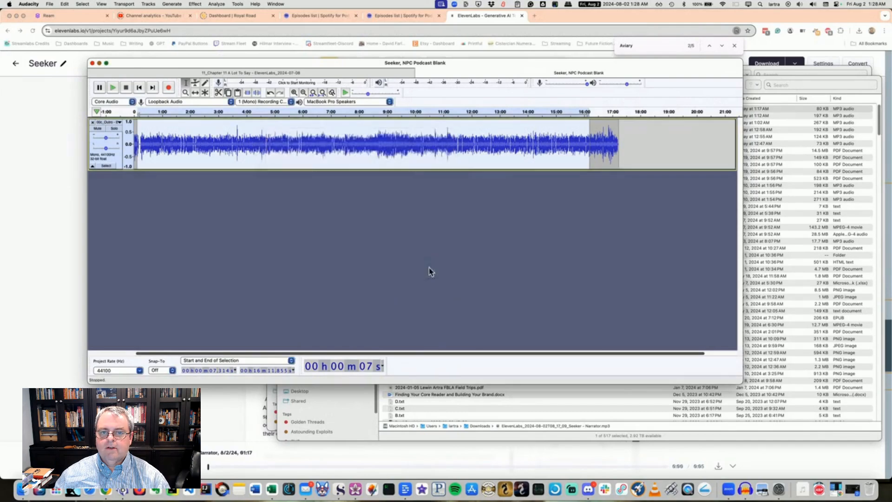